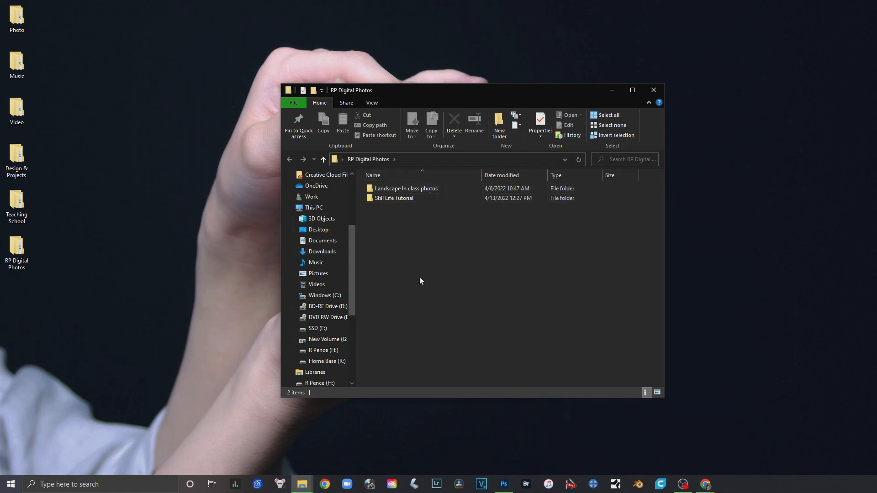
# Step: Open the Still Life Tutorial folder and bring the SDIM0996 photo into Photoshop as a document
pyautogui.doubleClick(405, 197)
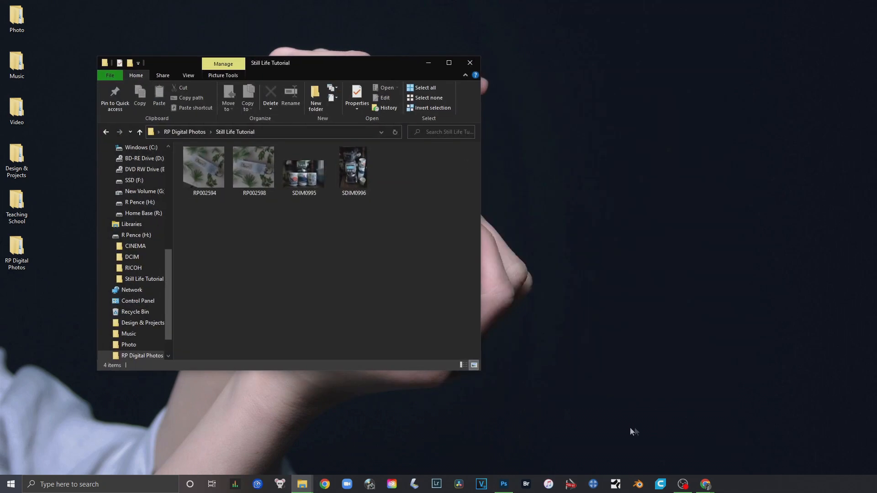
pyautogui.click(503, 484)
pyautogui.moveTo(302, 484)
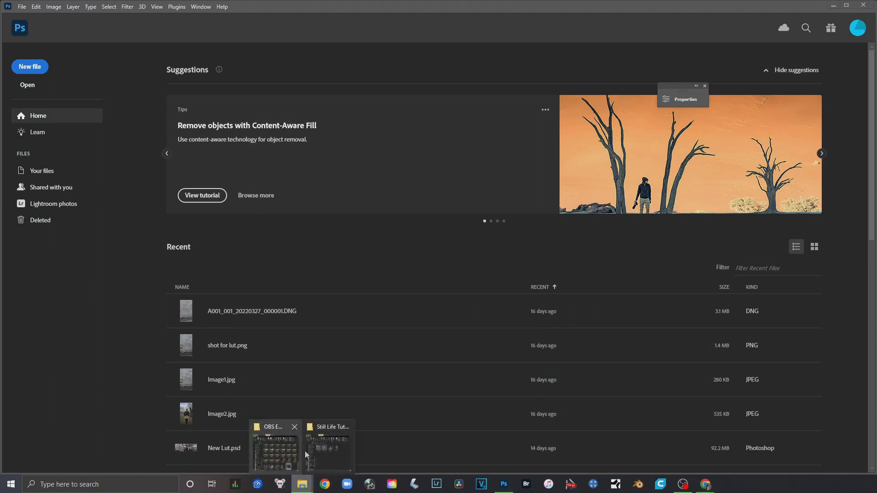
pyautogui.click(316, 458)
pyautogui.moveTo(355, 168); pyautogui.dragTo(601, 247)
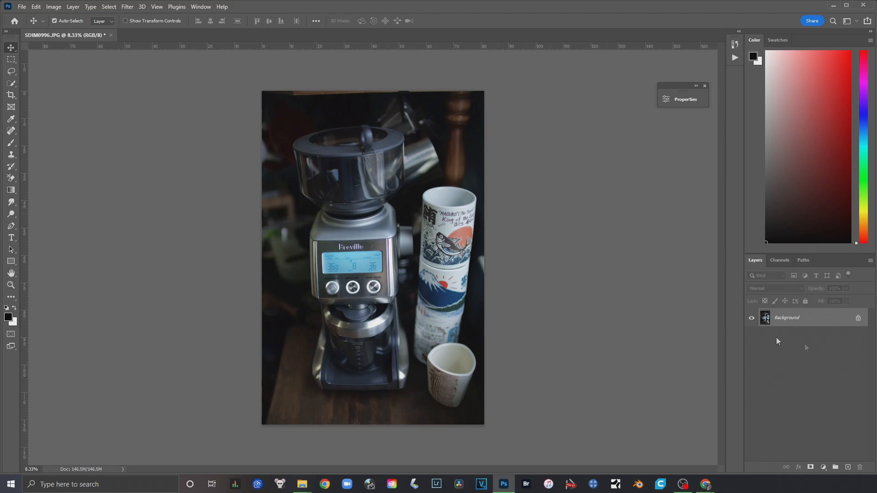
# Step: Convert the locked Background into a regular layer named Layer 0 and duplicate it
pyautogui.doubleClick(817, 322)
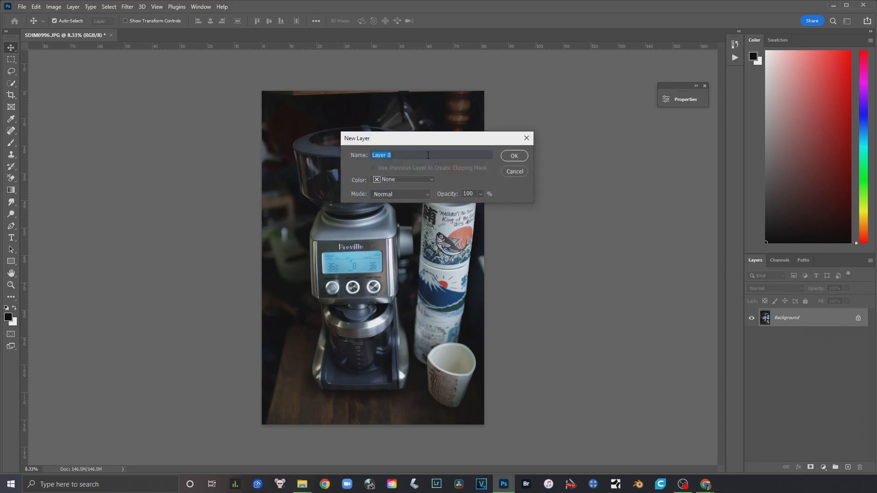
pyautogui.click(515, 158)
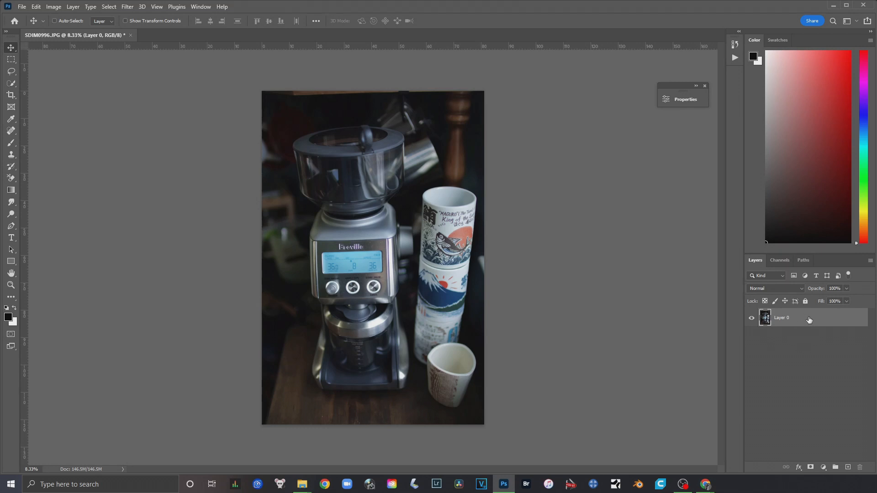
pyautogui.hotkey('ctrl', 'j')
# Step: Open the Camera Raw Filter on the duplicate layer and set Contrast to -100 and Highlights to -18
pyautogui.click(126, 7)
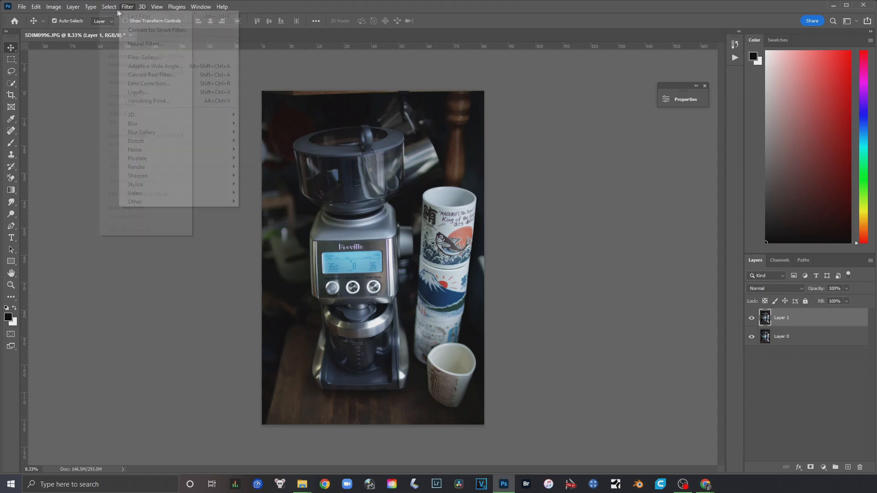
pyautogui.click(153, 76)
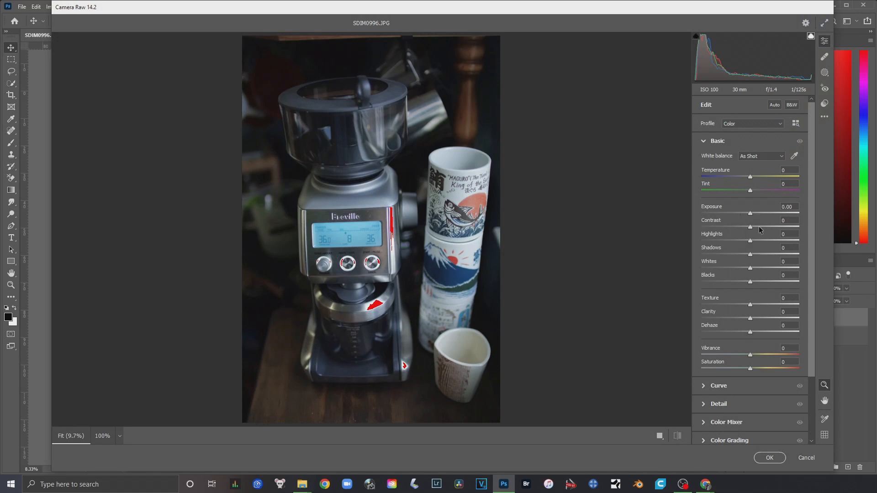
pyautogui.moveTo(750, 229); pyautogui.dragTo(671, 226)
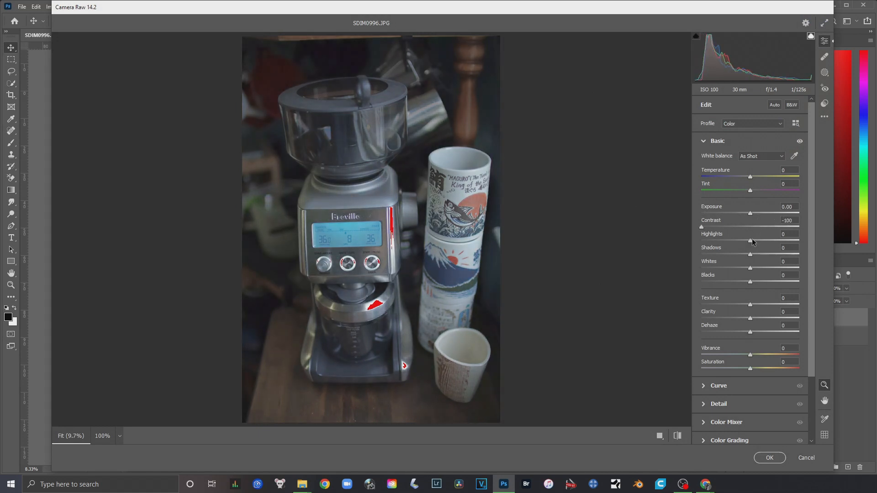
pyautogui.moveTo(751, 243)
pyautogui.mouseDown()
pyautogui.moveTo(726, 241)
pyautogui.moveTo(771, 238)
pyautogui.moveTo(741, 239)
pyautogui.mouseUp()
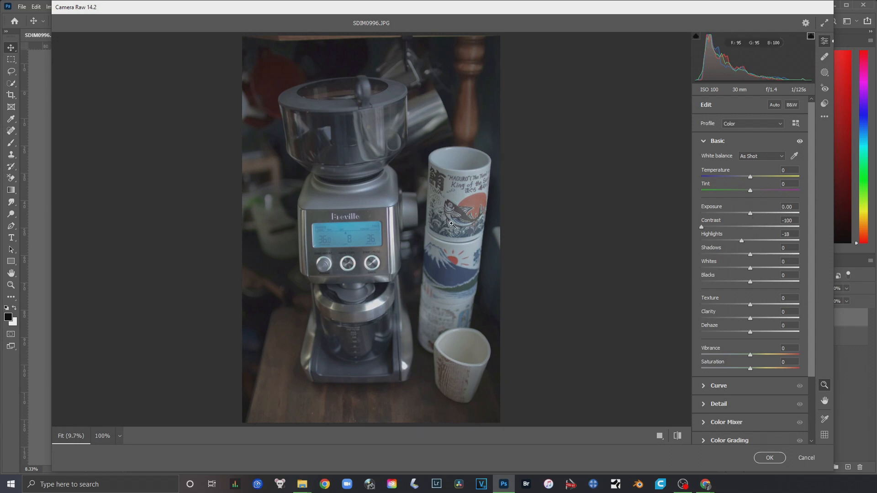
# Step: Examine the edges and lettering of the stacked cups and the grinder up close for purple and green colour fringing
pyautogui.click(459, 201)
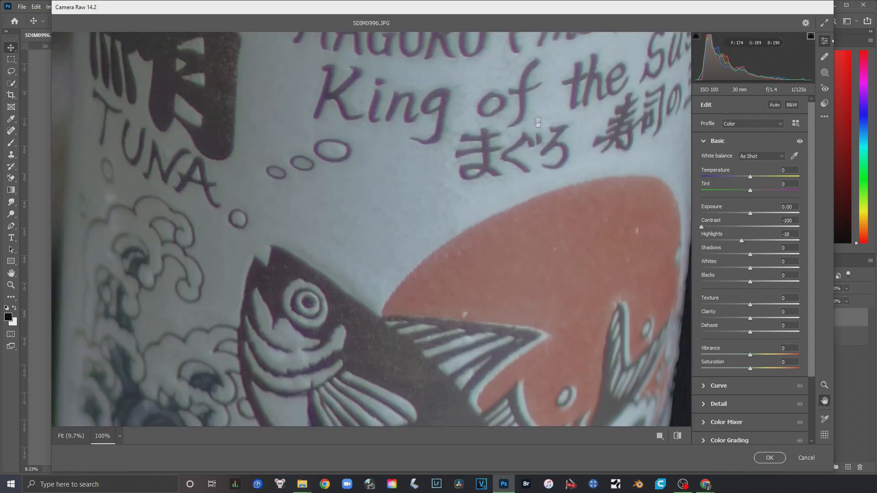
pyautogui.scroll(5, 365, 182)
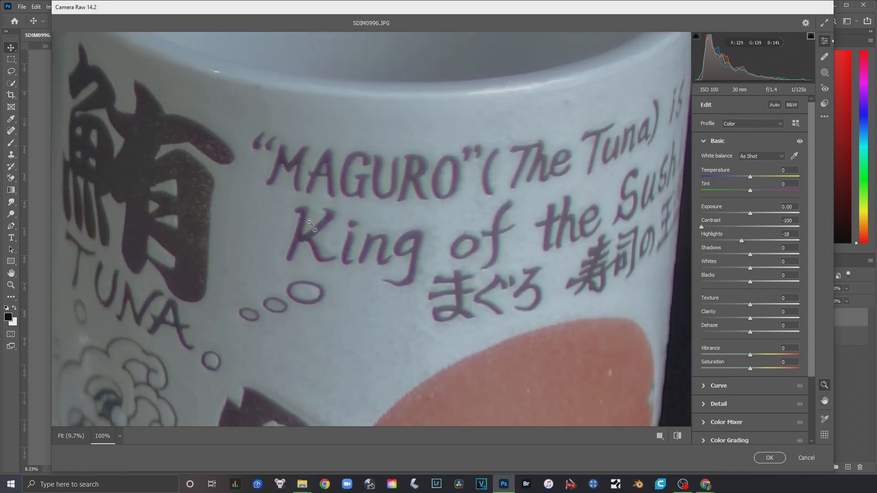
pyautogui.moveTo(360, 179); pyautogui.dragTo(313, 329)
pyautogui.press('z')
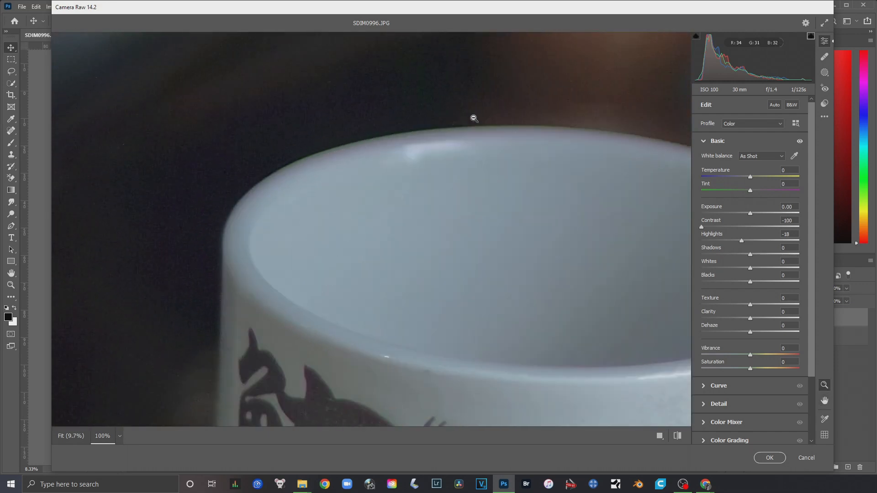
pyautogui.press('h')
pyautogui.moveTo(367, 225); pyautogui.dragTo(372, 72)
pyautogui.moveTo(256, 182); pyautogui.dragTo(244, 132)
pyautogui.moveTo(353, 307); pyautogui.dragTo(340, 324)
pyautogui.keyDown('alt'); pyautogui.click(429, 188); pyautogui.keyUp('alt')
pyautogui.scroll(5, 340, 324)
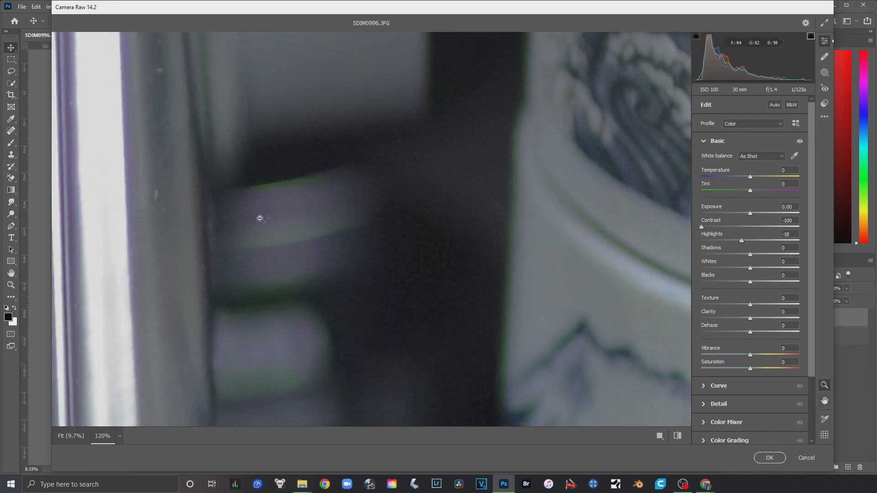
pyautogui.press('h')
pyautogui.moveTo(656, 153); pyautogui.dragTo(201, 393)
pyautogui.moveTo(534, 206); pyautogui.dragTo(505, 254)
pyautogui.moveTo(447, 103); pyautogui.dragTo(433, 327)
pyautogui.press('z')
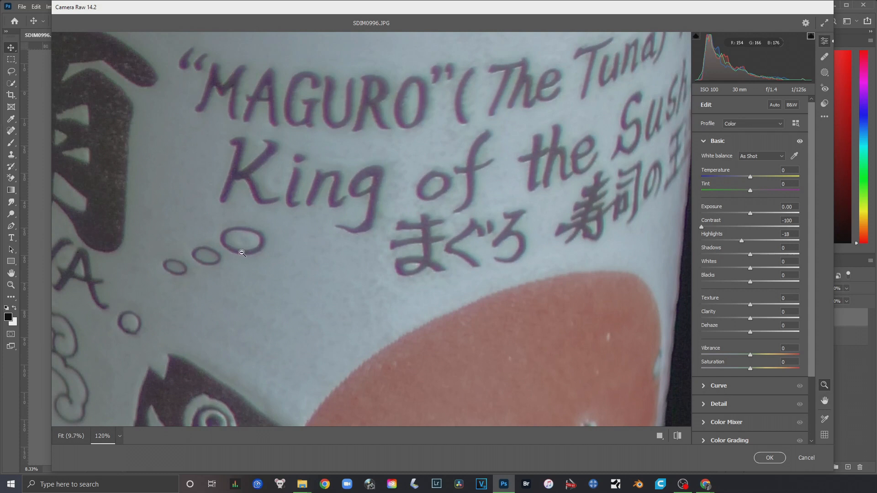
# Step: In the Optics Defringe settings, set the Purple Hue range to 37/64 and the Purple Amount to 10
pyautogui.hotkey('ctrl', '1')
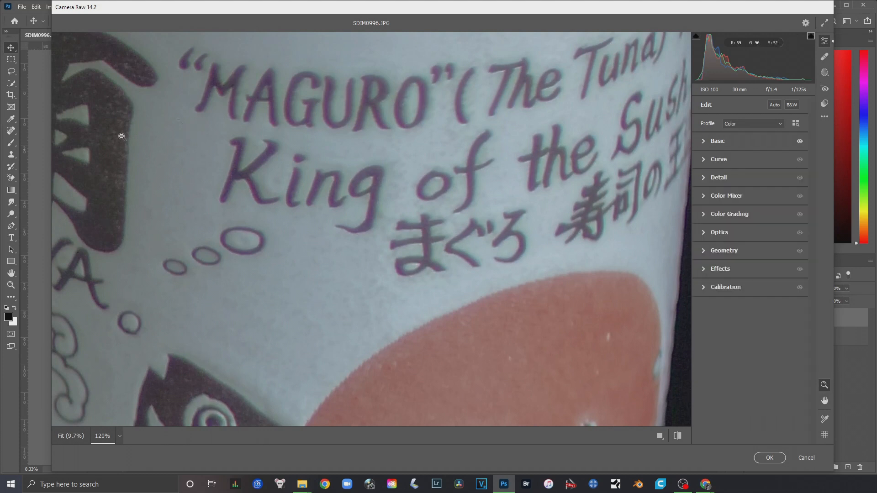
pyautogui.click(703, 233)
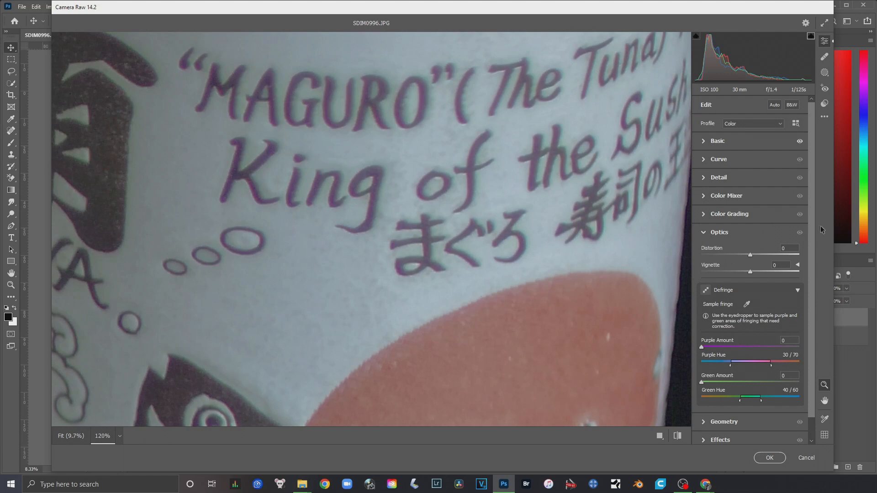
pyautogui.scroll(-1, 800, 353)
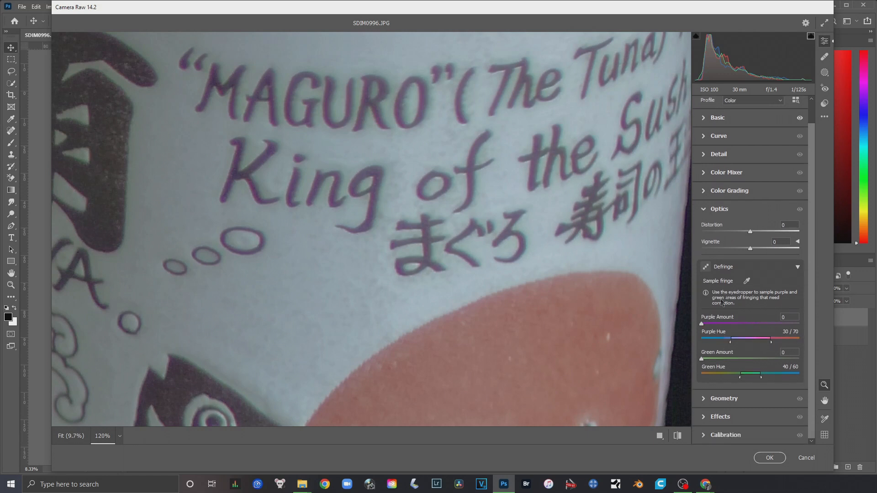
pyautogui.click(797, 267)
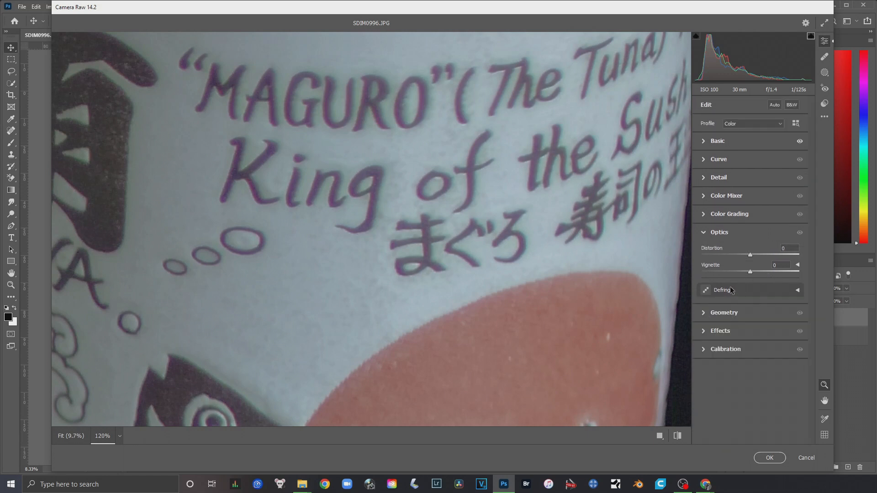
pyautogui.click(797, 290)
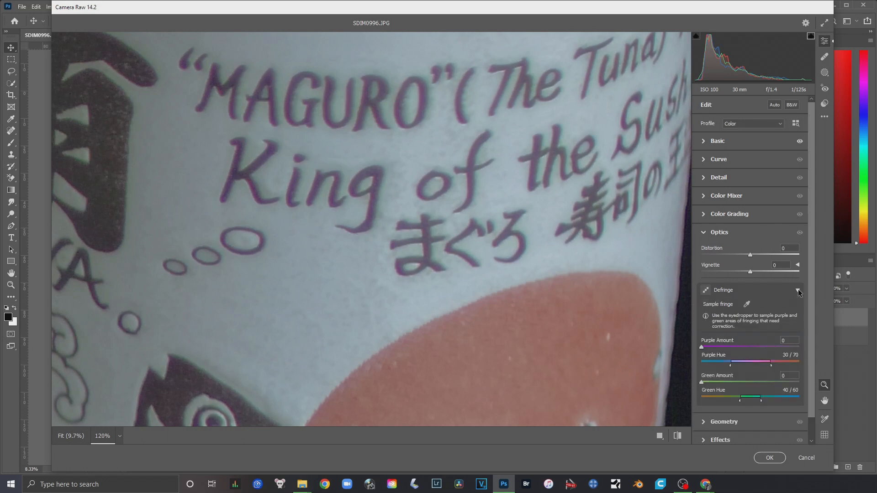
pyautogui.moveTo(813, 244); pyautogui.dragTo(812, 289)
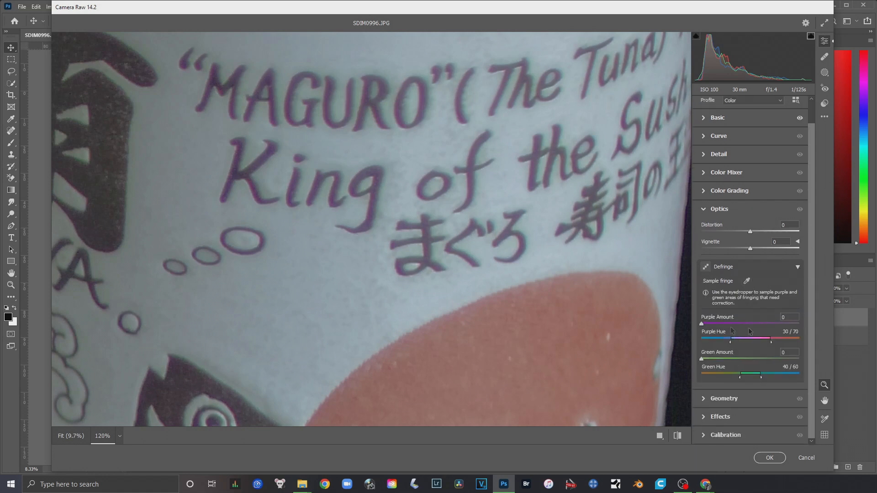
pyautogui.moveTo(702, 325)
pyautogui.mouseDown()
pyautogui.moveTo(812, 321)
pyautogui.moveTo(700, 326)
pyautogui.mouseUp()
pyautogui.moveTo(730, 341); pyautogui.dragTo(737, 341)
pyautogui.moveTo(702, 325); pyautogui.dragTo(751, 327)
# Step: Set the Defringe Green Amount to 19, check the cups' edges and apply the Camera Raw filter
pyautogui.press('space')
pyautogui.moveTo(461, 188); pyautogui.dragTo(692, 85)
pyautogui.moveTo(233, 308); pyautogui.dragTo(513, 184)
pyautogui.moveTo(470, 324); pyautogui.dragTo(453, 224)
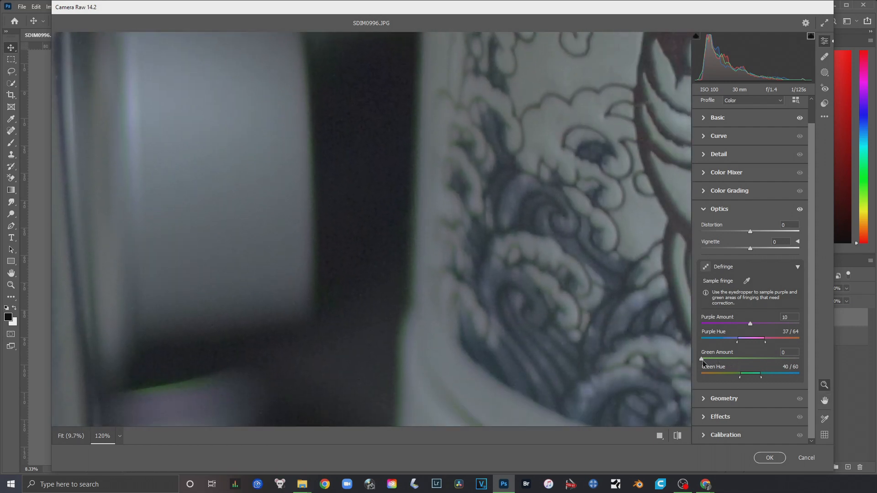
pyautogui.moveTo(702, 360); pyautogui.dragTo(791, 356)
pyautogui.press('h')
pyautogui.moveTo(573, 182); pyautogui.dragTo(500, 255)
pyautogui.press('z')
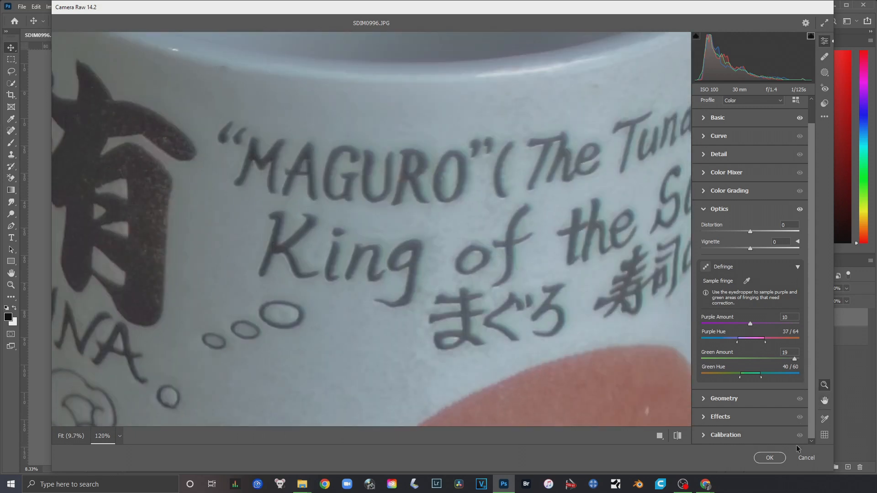
pyautogui.click(769, 457)
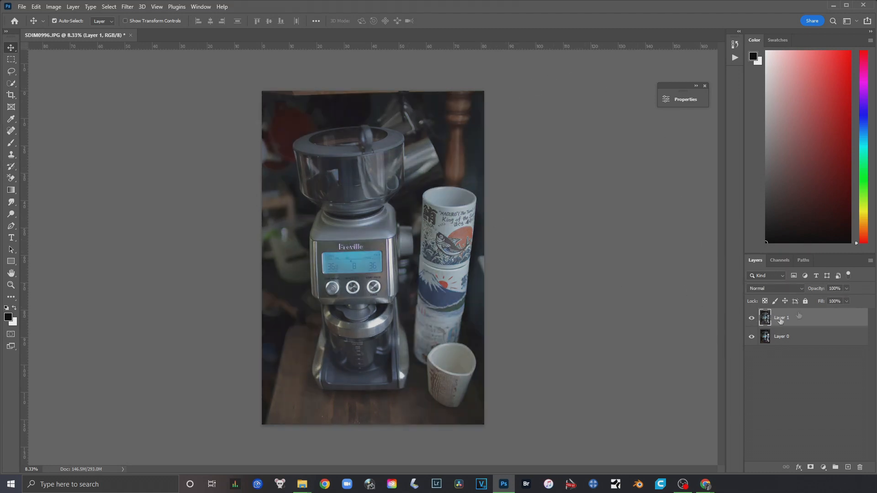
# Step: Compare the filtered photo with the original by toggling the visibility of Layer 1
pyautogui.click(752, 318)
pyautogui.click(752, 319)
pyautogui.doubleClick(752, 318)
# Step: Straighten the photo by rotating it slightly inside the crop frame, and commit the crop
pyautogui.click(13, 98)
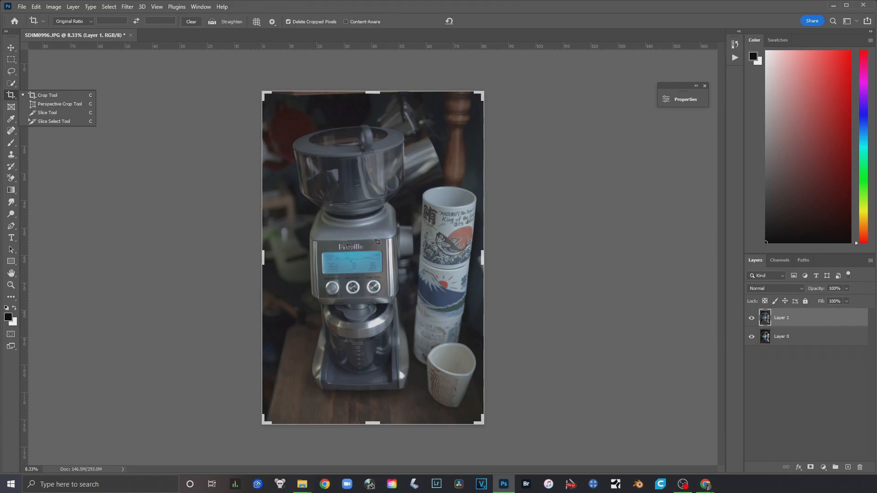
pyautogui.click(385, 236)
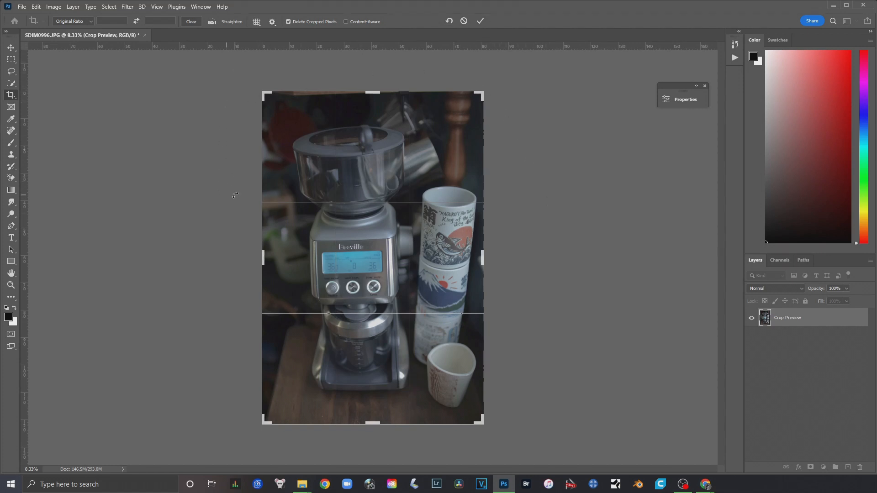
pyautogui.moveTo(237, 195); pyautogui.dragTo(232, 212)
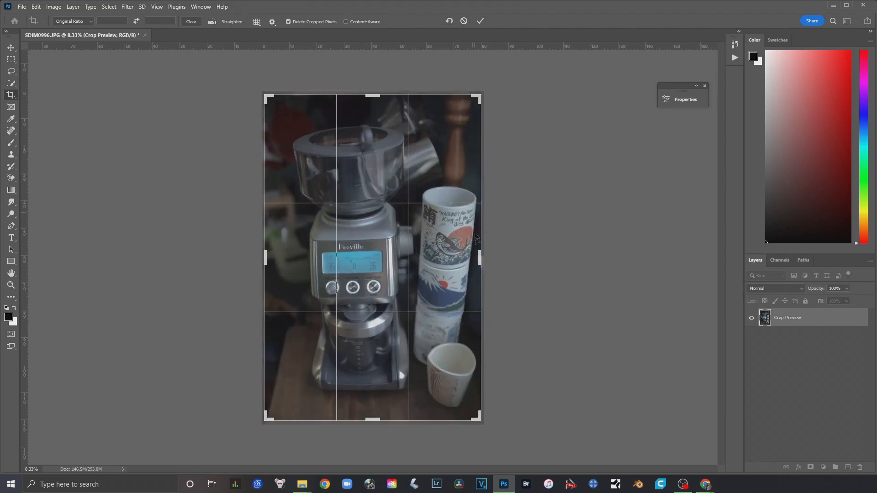
pyautogui.moveTo(213, 241); pyautogui.dragTo(219, 237)
pyautogui.click(483, 21)
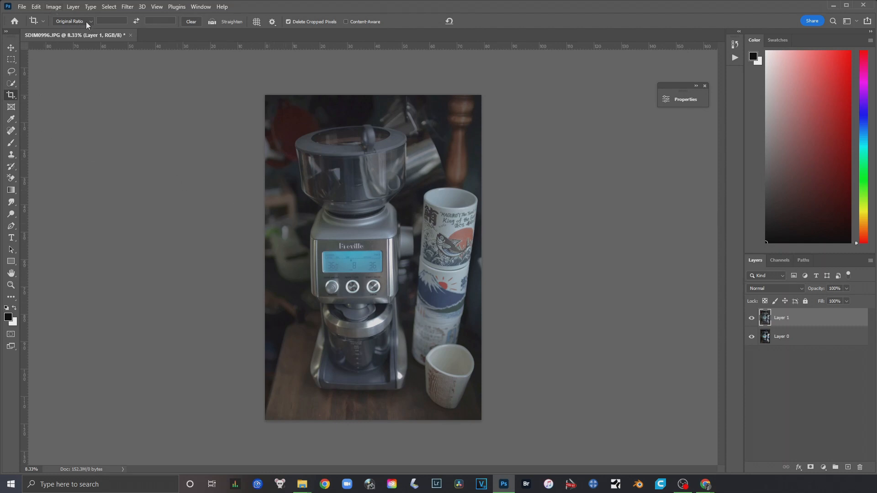
# Step: Crop the photo tighter around the grinder and cups at Original Ratio, trimming its upper and left areas, and commit
pyautogui.click(358, 182)
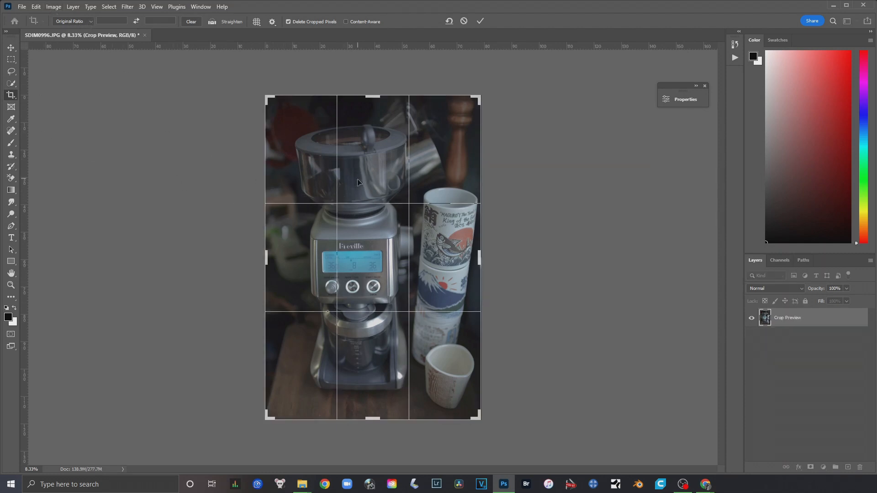
pyautogui.click(92, 21)
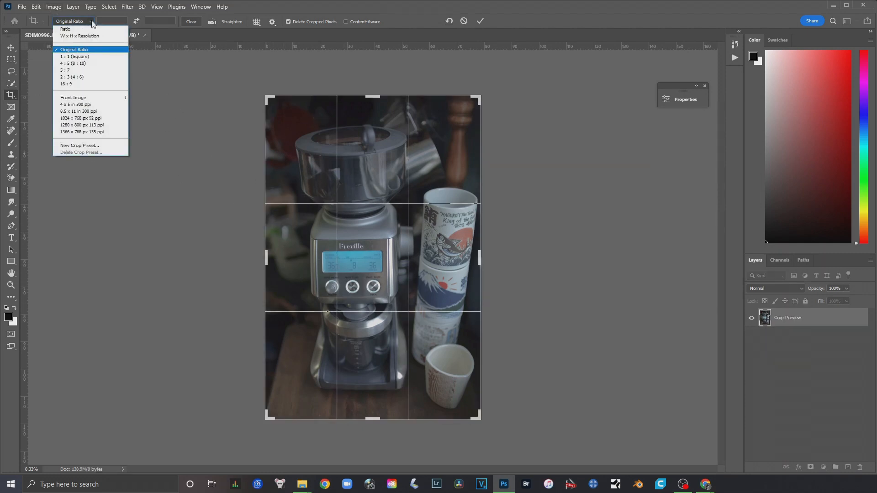
pyautogui.click(73, 50)
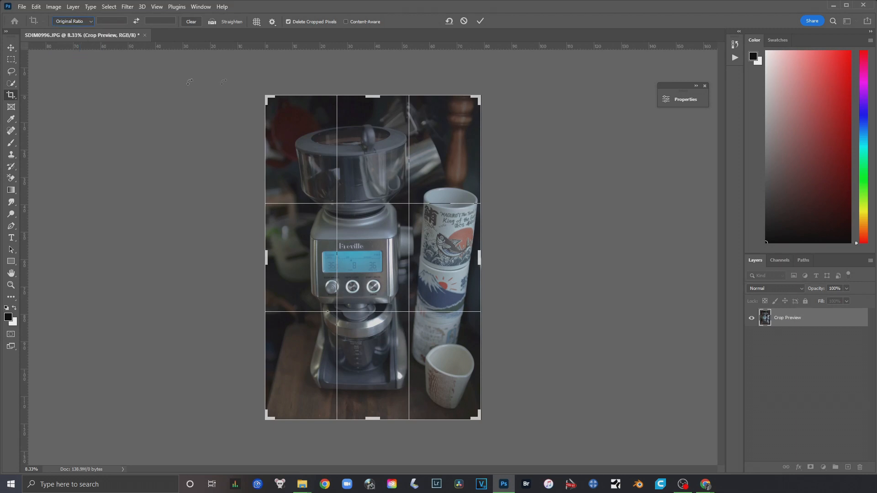
pyautogui.moveTo(265, 94)
pyautogui.mouseDown()
pyautogui.moveTo(283, 117)
pyautogui.moveTo(271, 129)
pyautogui.moveTo(292, 96)
pyautogui.moveTo(264, 136)
pyautogui.moveTo(293, 105)
pyautogui.moveTo(311, 124)
pyautogui.moveTo(296, 137)
pyautogui.moveTo(281, 96)
pyautogui.moveTo(273, 107)
pyautogui.mouseUp()
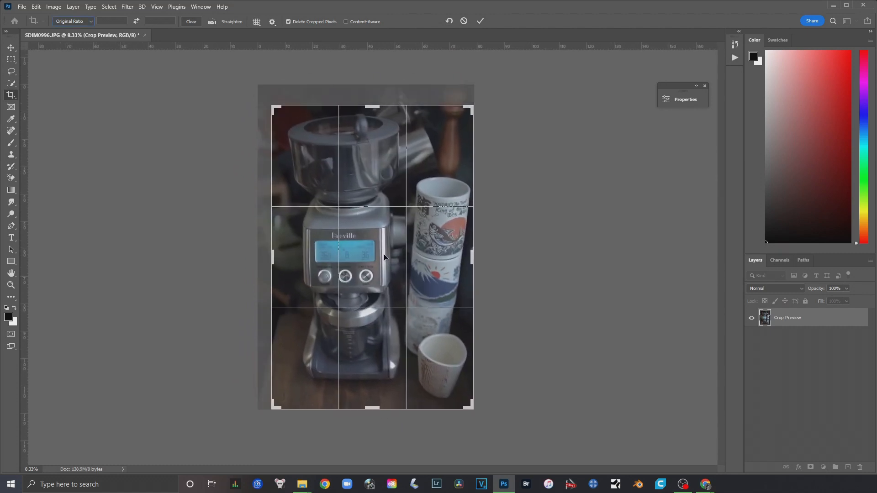
pyautogui.moveTo(384, 257)
pyautogui.mouseDown()
pyautogui.moveTo(393, 260)
pyautogui.moveTo(347, 243)
pyautogui.moveTo(419, 232)
pyautogui.moveTo(364, 269)
pyautogui.moveTo(390, 216)
pyautogui.moveTo(386, 278)
pyautogui.moveTo(338, 236)
pyautogui.moveTo(392, 234)
pyautogui.moveTo(371, 235)
pyautogui.moveTo(388, 256)
pyautogui.moveTo(374, 255)
pyautogui.moveTo(391, 256)
pyautogui.moveTo(370, 255)
pyautogui.moveTo(387, 253)
pyautogui.moveTo(379, 255)
pyautogui.moveTo(393, 260)
pyautogui.moveTo(383, 262)
pyautogui.mouseUp()
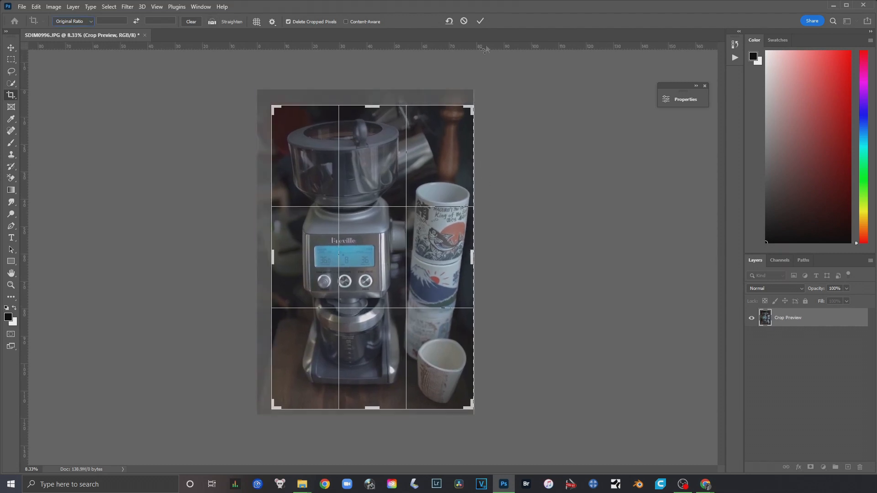
pyautogui.click(480, 21)
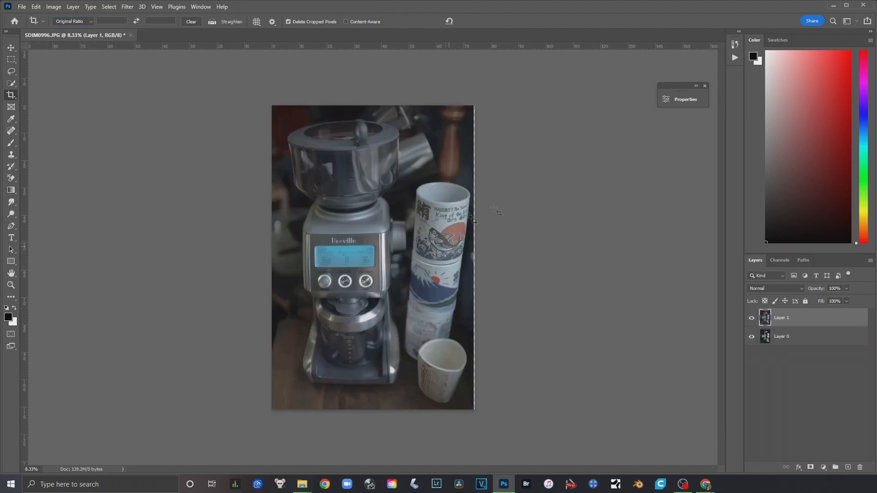
# Step: Crop the photo slightly tighter at Original Ratio to about 73.74 by 110.69 in and commit the crop
pyautogui.moveTo(477, 219); pyautogui.dragTo(390, 242)
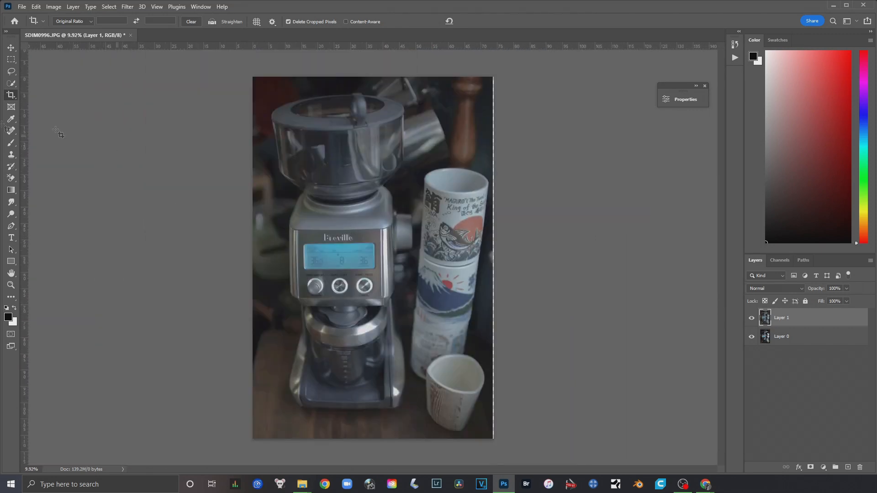
pyautogui.click(11, 94)
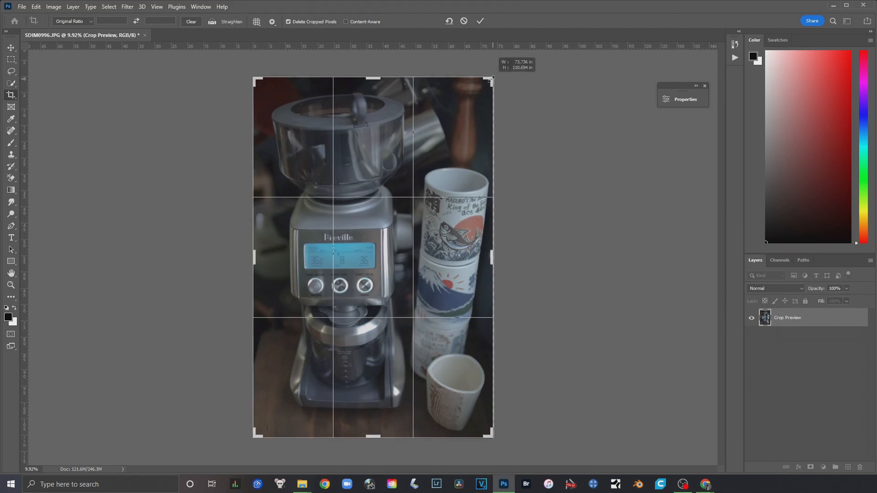
pyautogui.click(482, 21)
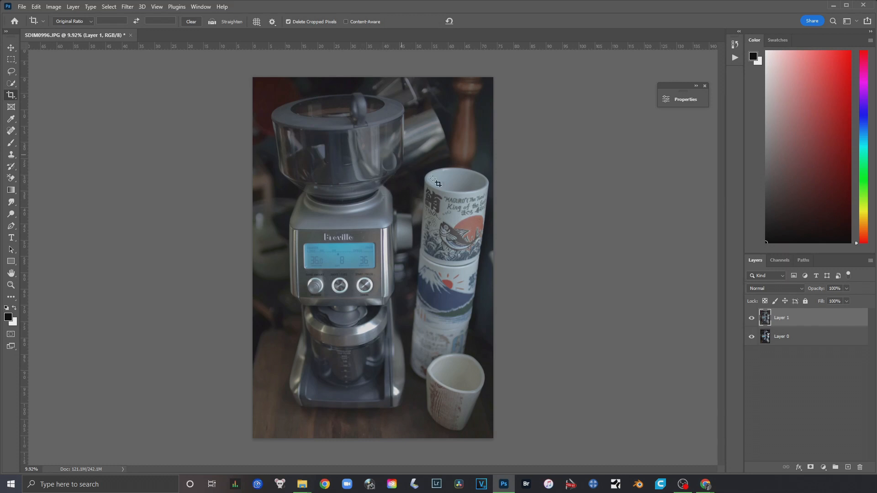
# Step: Add a Levels adjustment layer with the default name directly above Layer 1
pyautogui.click(73, 7)
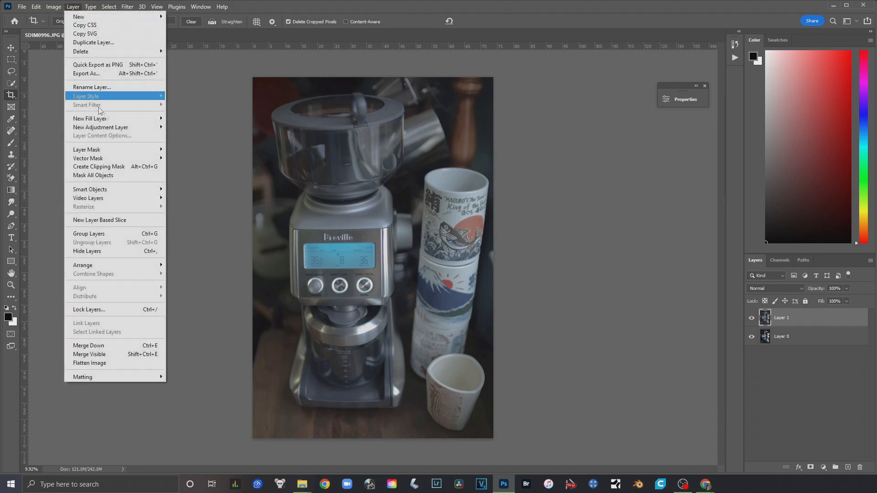
pyautogui.moveTo(135, 131)
pyautogui.click(185, 136)
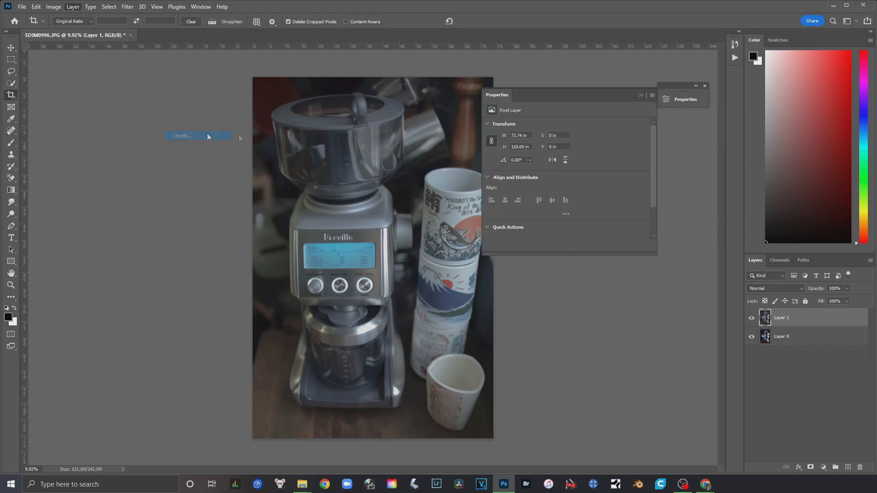
pyautogui.click(512, 157)
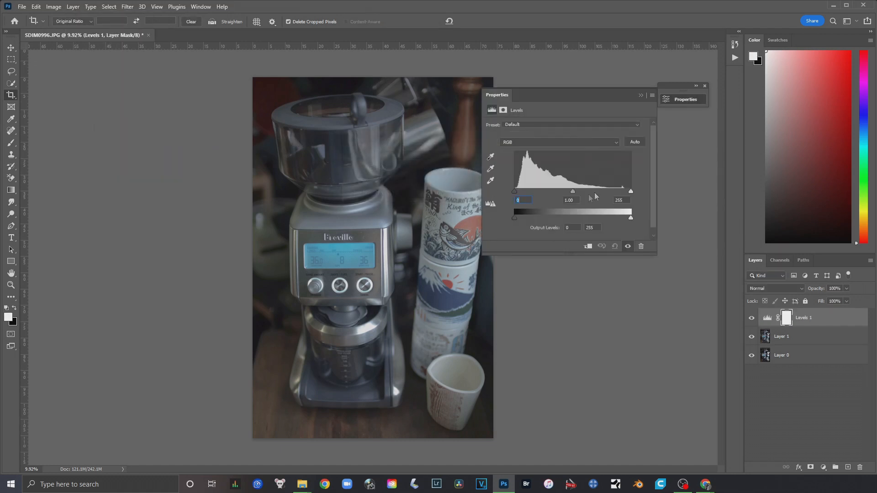
# Step: Set the Levels white input level to 184, darken the midtones moderately and collapse the adjustment's properties
pyautogui.moveTo(574, 193); pyautogui.dragTo(625, 191)
pyautogui.moveTo(571, 95); pyautogui.dragTo(641, 87)
pyautogui.moveTo(701, 184); pyautogui.dragTo(675, 184)
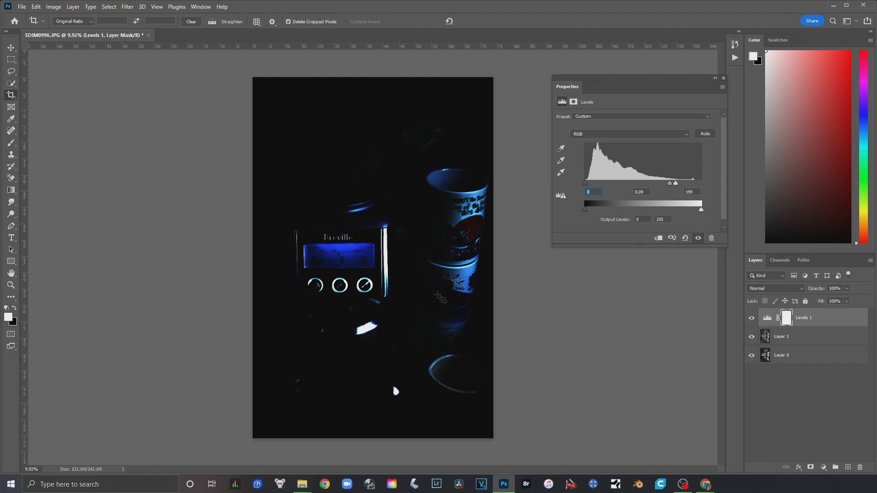
pyautogui.moveTo(676, 184); pyautogui.dragTo(634, 186)
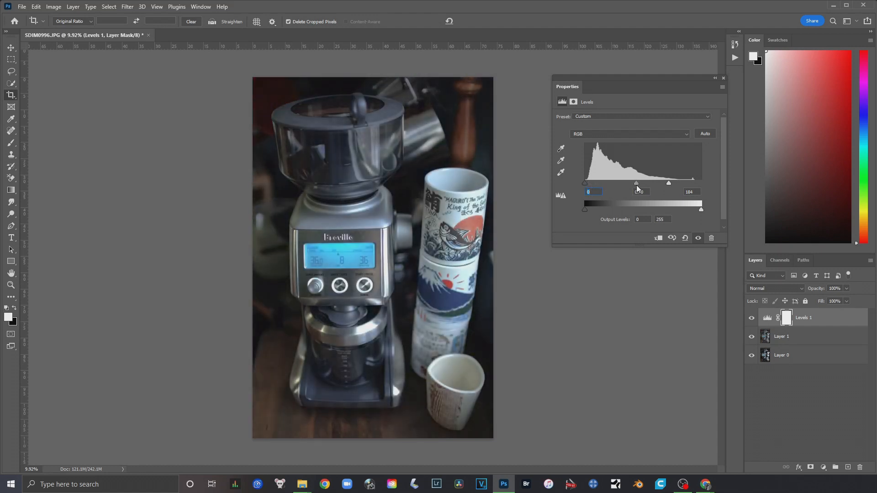
pyautogui.click(716, 78)
# Step: Add a Color Balance adjustment layer above the Levels layer, shift its midtones slightly, and compare the result by toggling the layer's visibility
pyautogui.click(73, 6)
pyautogui.click(192, 184)
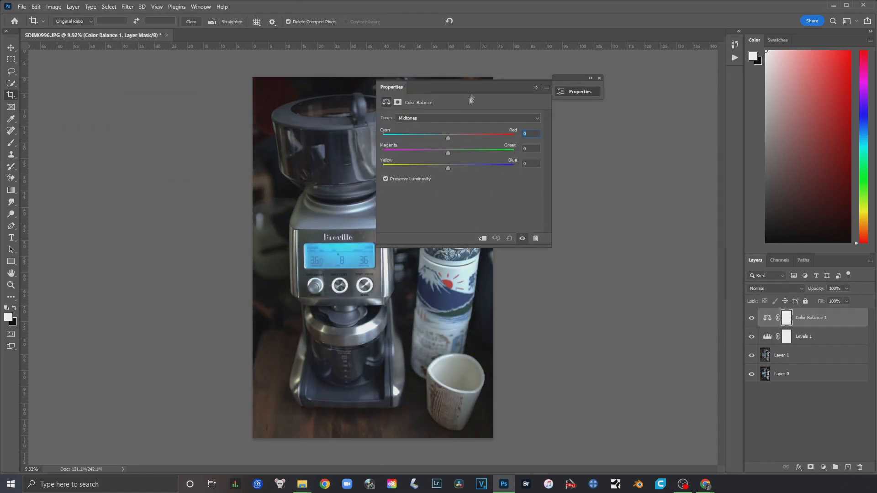
pyautogui.click(590, 77)
pyautogui.moveTo(593, 142)
pyautogui.mouseDown()
pyautogui.moveTo(601, 114)
pyautogui.moveTo(592, 112)
pyautogui.moveTo(595, 143)
pyautogui.mouseUp()
pyautogui.click(598, 93)
pyautogui.click(596, 99)
pyautogui.click(752, 318)
pyautogui.click(752, 319)
# Step: Add a Hue/Saturation adjustment layer on top of the stack with Saturation at +3, and close its properties
pyautogui.click(73, 7)
pyautogui.moveTo(98, 124)
pyautogui.click(192, 174)
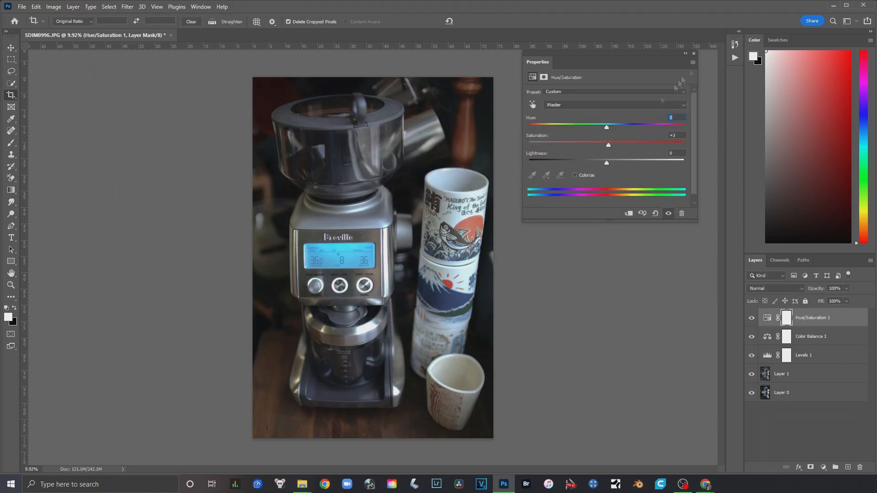
pyautogui.click(693, 53)
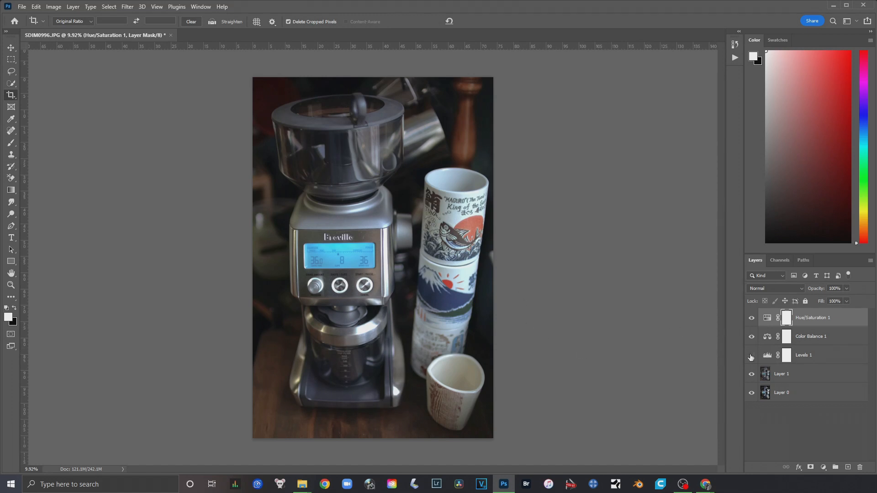
# Step: Compare the photo with and without the color adjustments by toggling the visibility of the Color Balance and Hue/Saturation layers
pyautogui.click(752, 337)
pyautogui.click(751, 318)
pyautogui.click(752, 320)
pyautogui.click(751, 319)
pyautogui.click(752, 319)
pyautogui.click(826, 359)
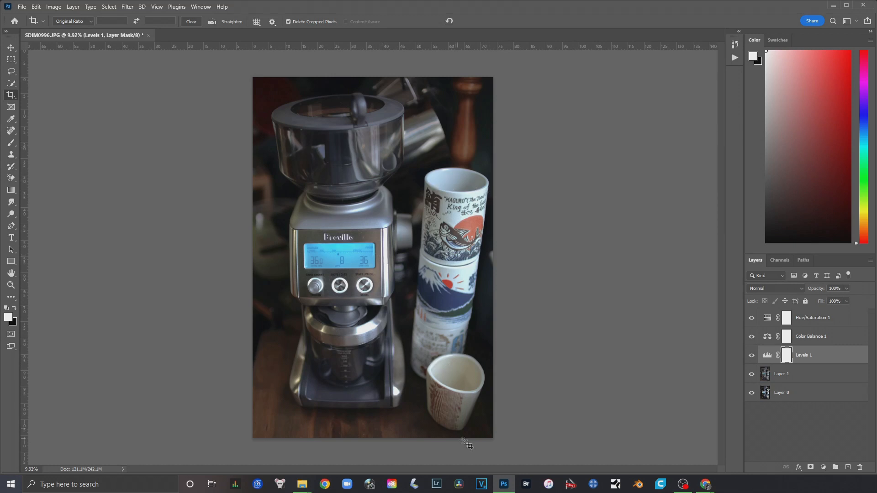
pyautogui.click(808, 373)
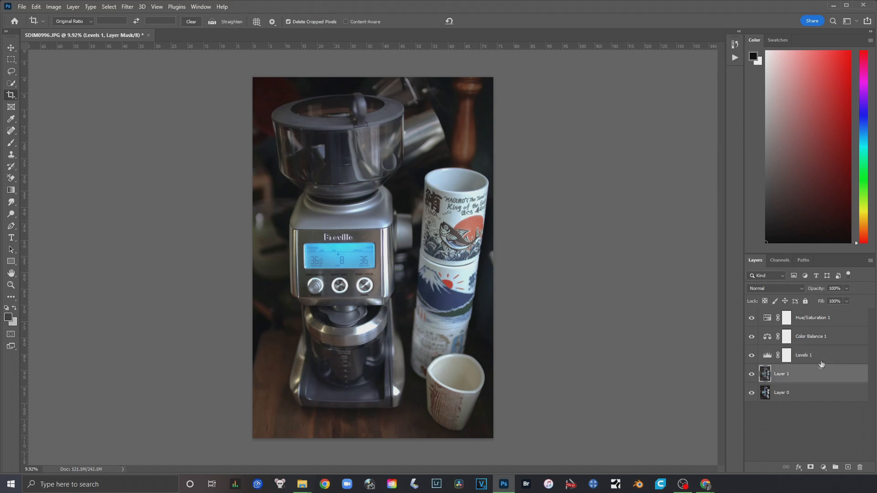
pyautogui.click(824, 356)
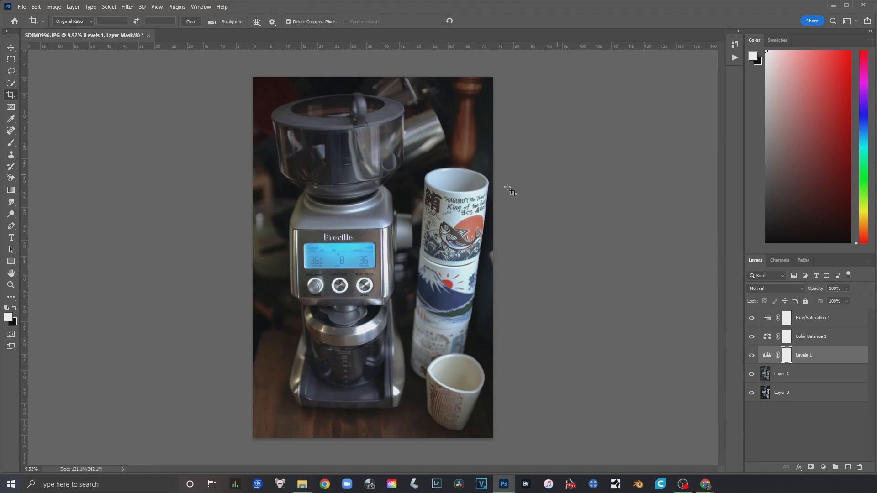
pyautogui.click(817, 376)
pyautogui.moveTo(778, 364); pyautogui.dragTo(762, 377)
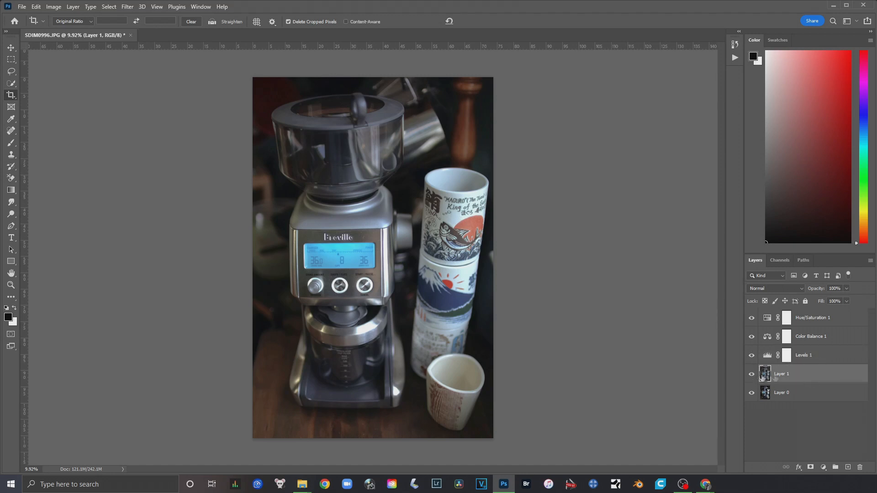
pyautogui.click(835, 356)
pyautogui.click(837, 341)
pyautogui.click(839, 320)
pyautogui.click(844, 357)
pyautogui.click(840, 338)
pyautogui.click(840, 321)
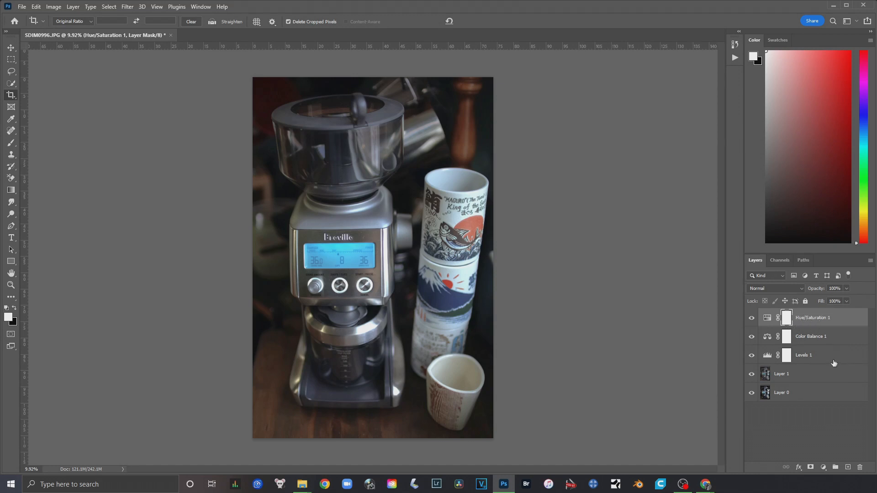
# Step: Group the Hue/Saturation, Color Balance and Levels adjustment layers into a group named Global Edits
pyautogui.click(846, 325)
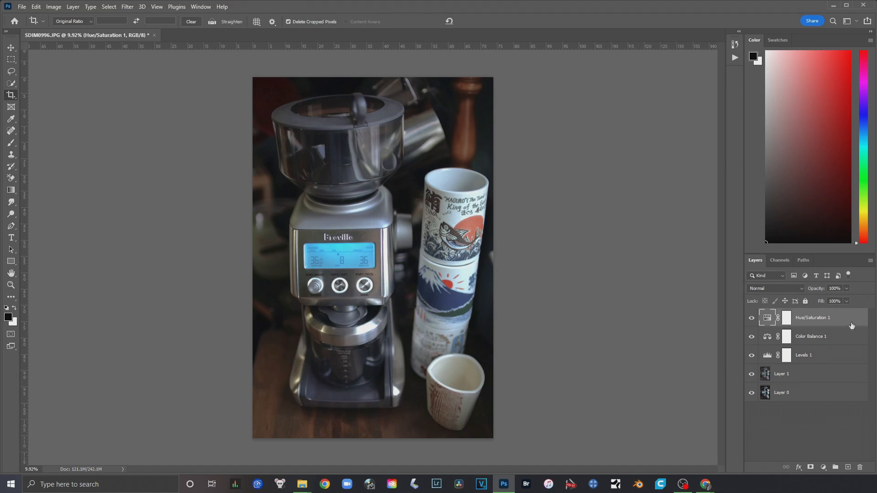
pyautogui.keyDown('shift'); pyautogui.click(832, 359); pyautogui.keyUp('shift')
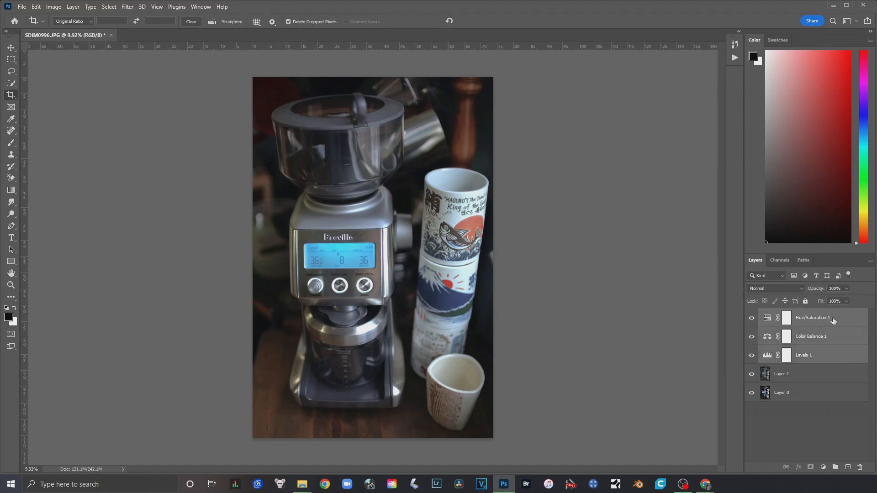
pyautogui.rightClick(830, 355)
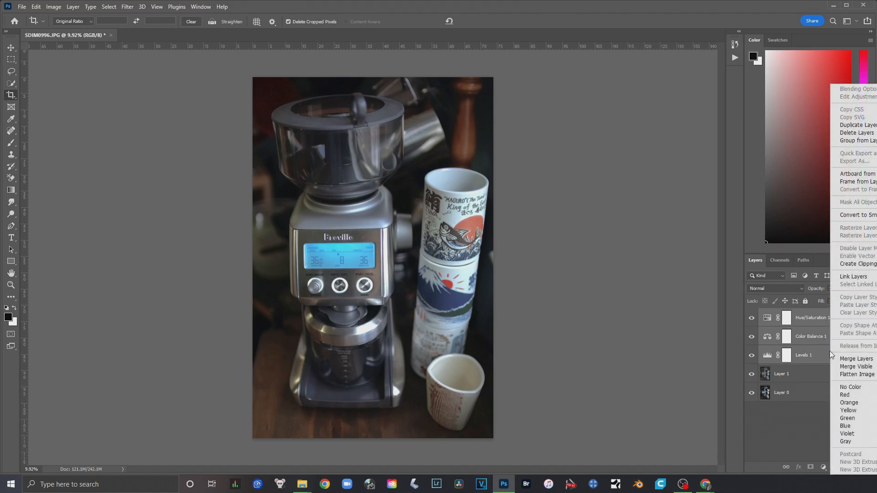
pyautogui.rightClick(800, 347)
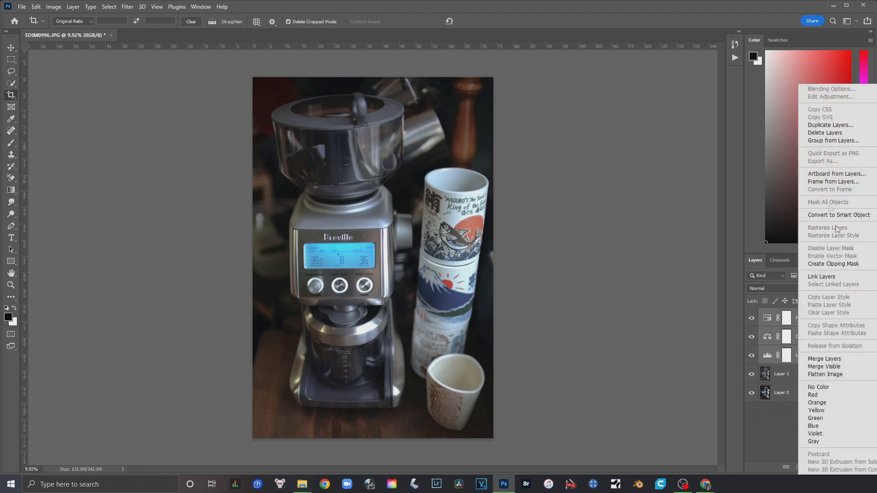
pyautogui.click(839, 141)
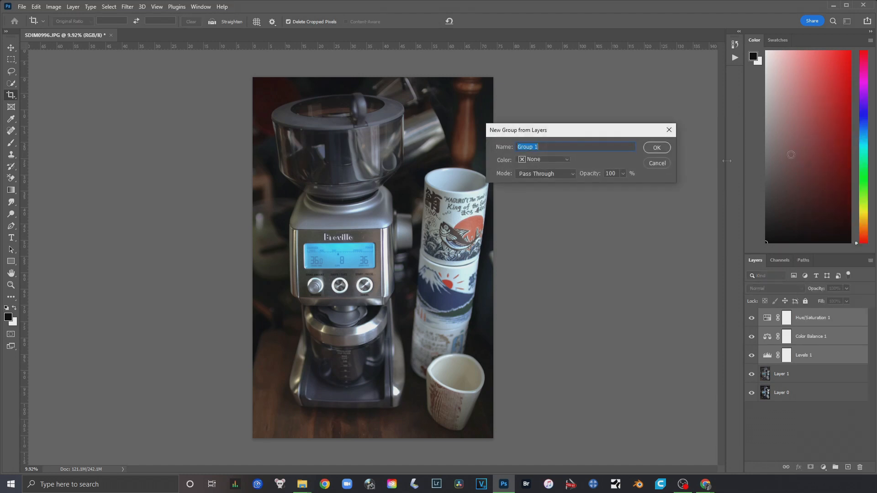
pyautogui.write('Global Edits')
pyautogui.press('Return')
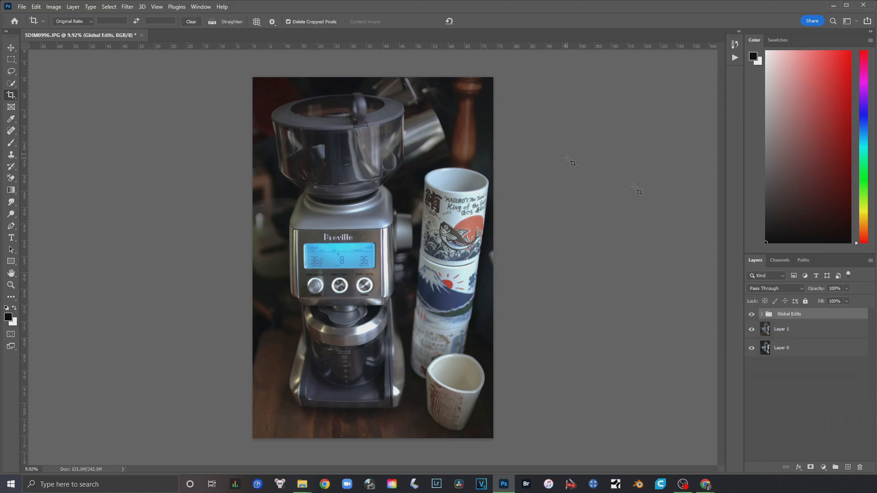
# Step: Examine the contents of the Global Edits group and compare the photo with and without it by toggling its visibility
pyautogui.click(760, 314)
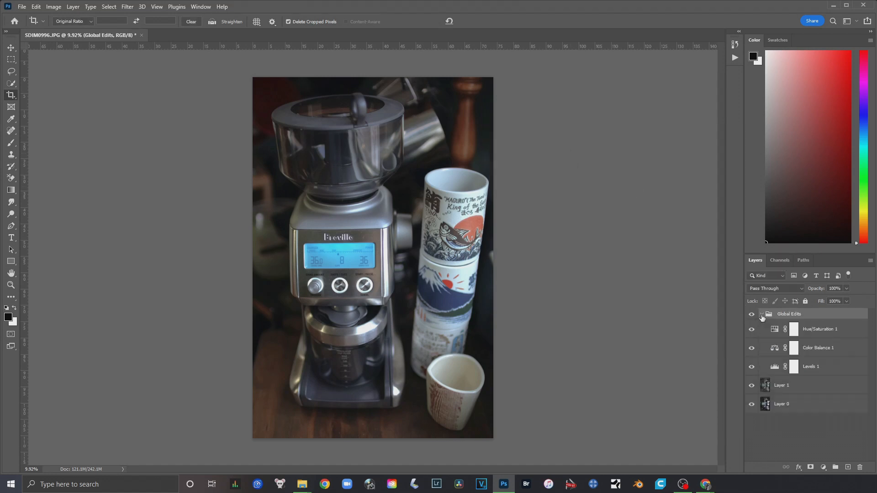
pyautogui.click(760, 314)
pyautogui.click(751, 314)
pyautogui.click(751, 314)
pyautogui.click(752, 314)
pyautogui.click(752, 314)
pyautogui.click(752, 314)
pyautogui.click(752, 314)
pyautogui.click(752, 314)
pyautogui.click(752, 314)
pyautogui.click(752, 314)
pyautogui.click(752, 314)
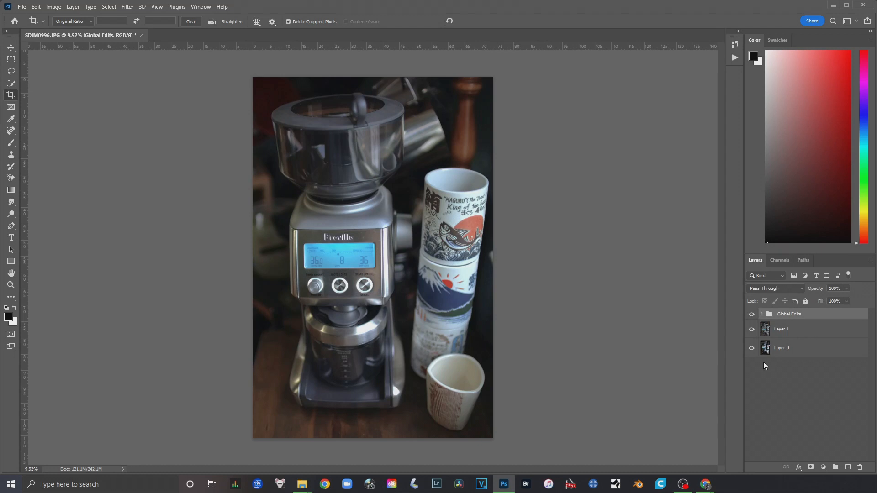
# Step: Add a second Levels adjustment layer directly above Layer 1, outside the Global Edits group
pyautogui.click(798, 328)
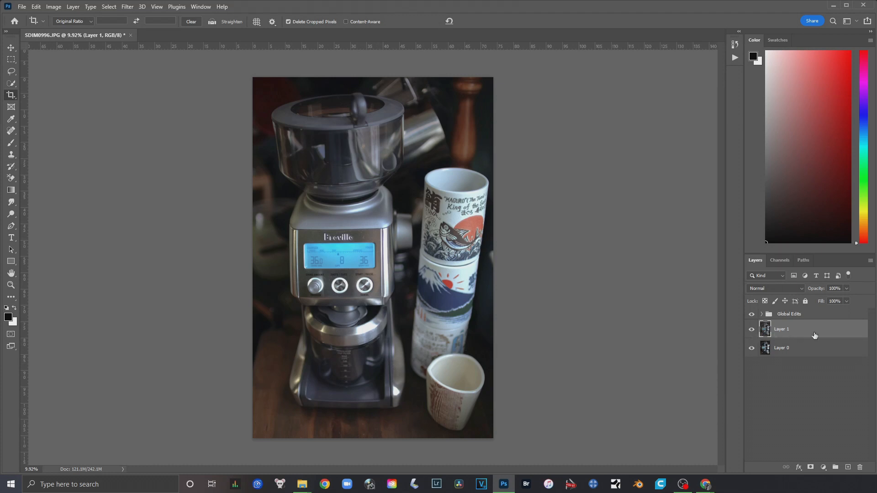
pyautogui.click(76, 8)
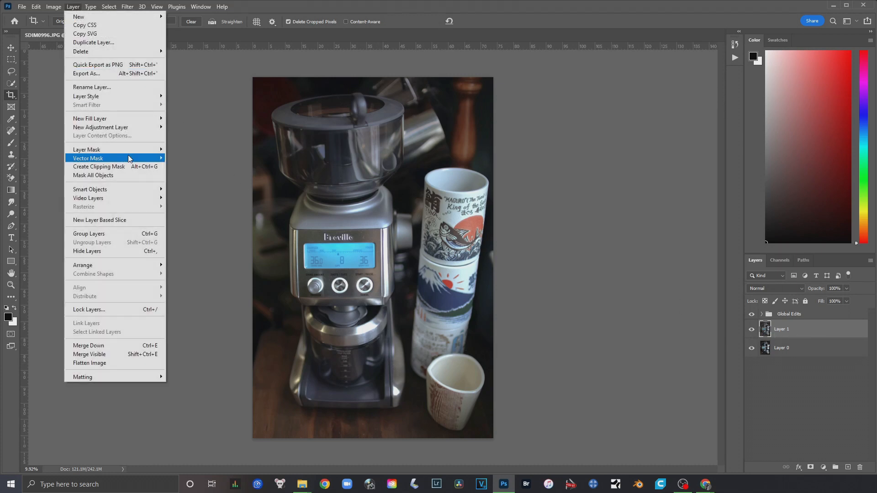
pyautogui.moveTo(140, 129)
pyautogui.click(199, 136)
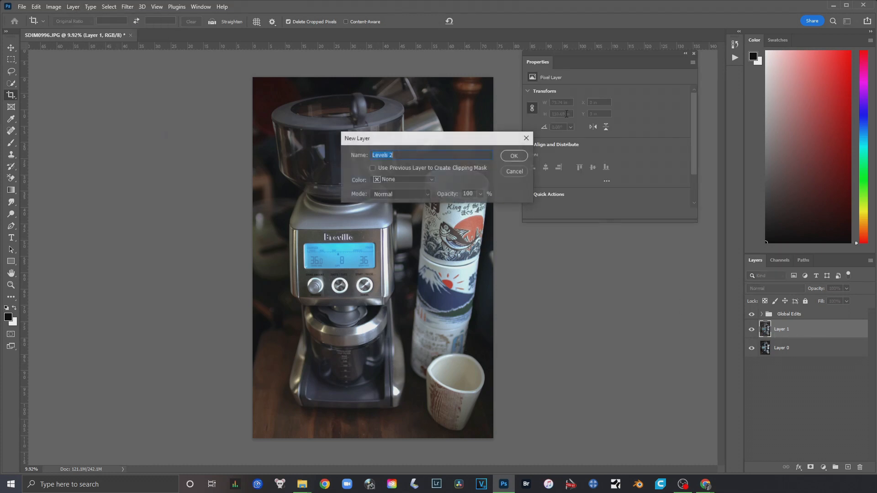
pyautogui.click(511, 160)
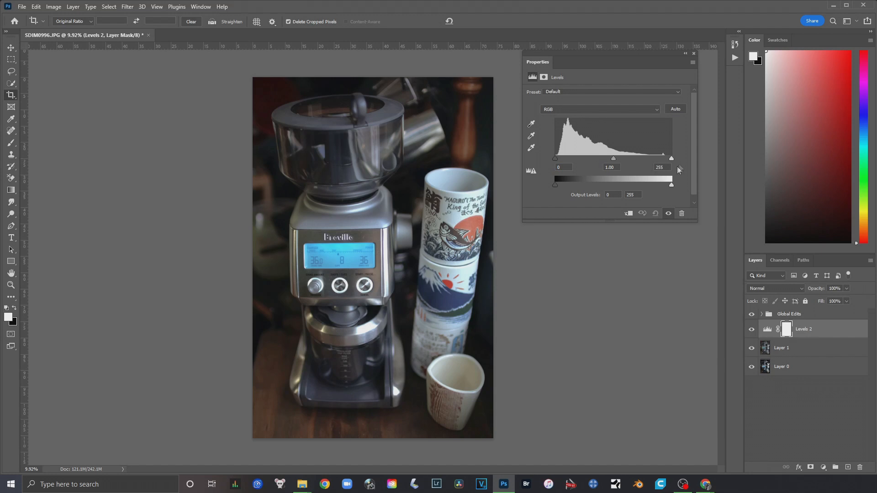
# Step: Darken the photo with the second Levels layer by keeping its midtones at 1 and setting the white output level to 182
pyautogui.scroll(-1, 663, 184)
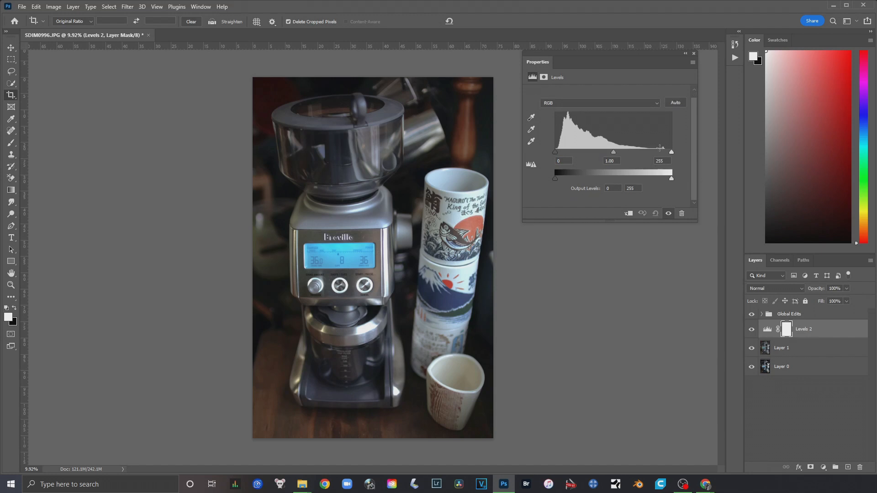
pyautogui.moveTo(614, 152); pyautogui.dragTo(615, 151)
pyautogui.write('1')
pyautogui.moveTo(555, 179)
pyautogui.mouseDown()
pyautogui.moveTo(580, 179)
pyautogui.moveTo(546, 181)
pyautogui.mouseUp()
pyautogui.moveTo(672, 180); pyautogui.dragTo(642, 180)
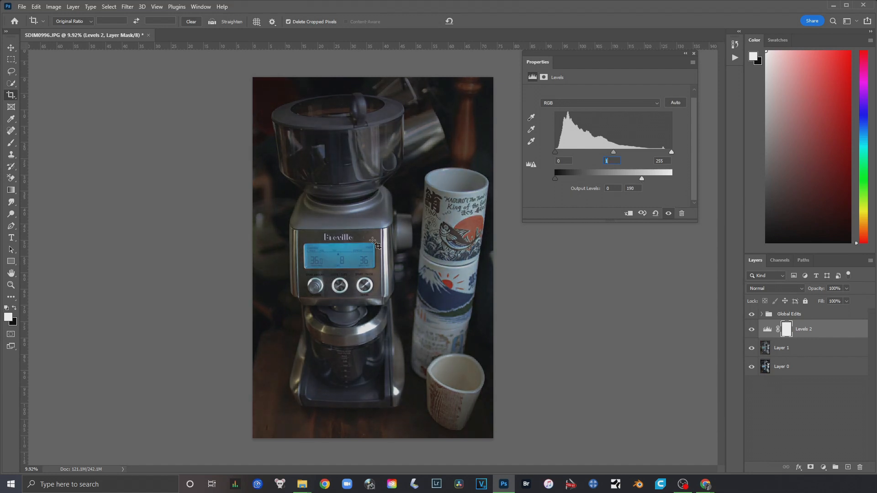
pyautogui.moveTo(642, 178)
pyautogui.mouseDown()
pyautogui.moveTo(650, 178)
pyautogui.moveTo(638, 180)
pyautogui.mouseUp()
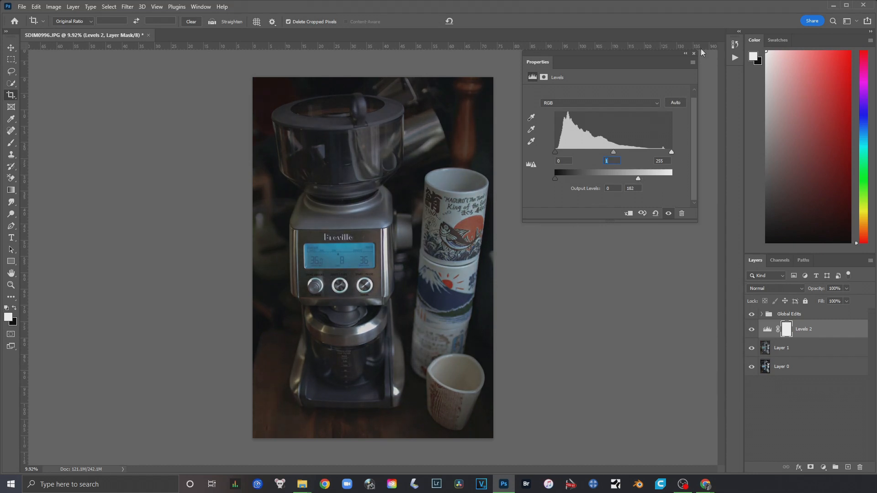
pyautogui.click(686, 54)
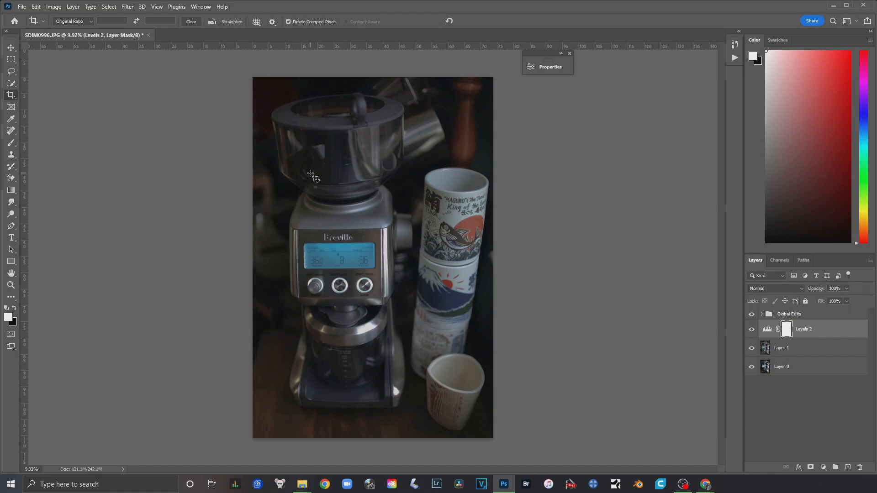
# Step: Activate the Brush tool and replace the Levels 2 layer mask by deleting it and adding a new white one
pyautogui.click(832, 337)
pyautogui.press('b')
pyautogui.press('d')
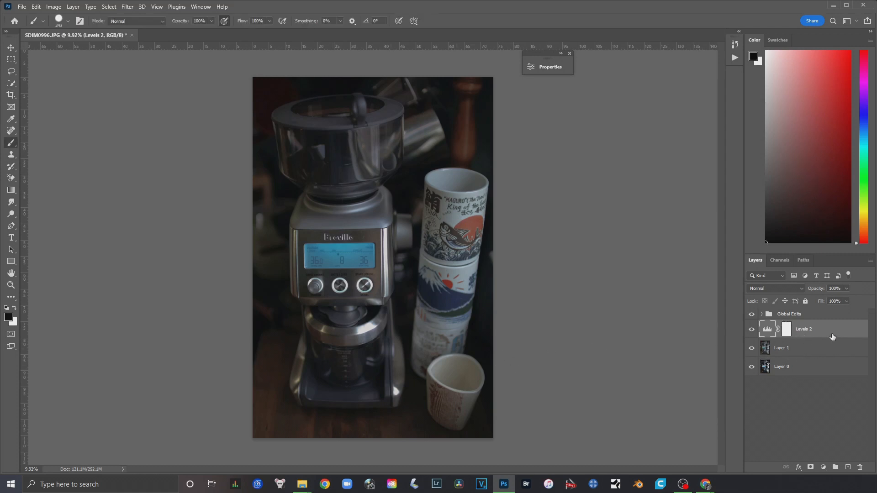
pyautogui.click(787, 332)
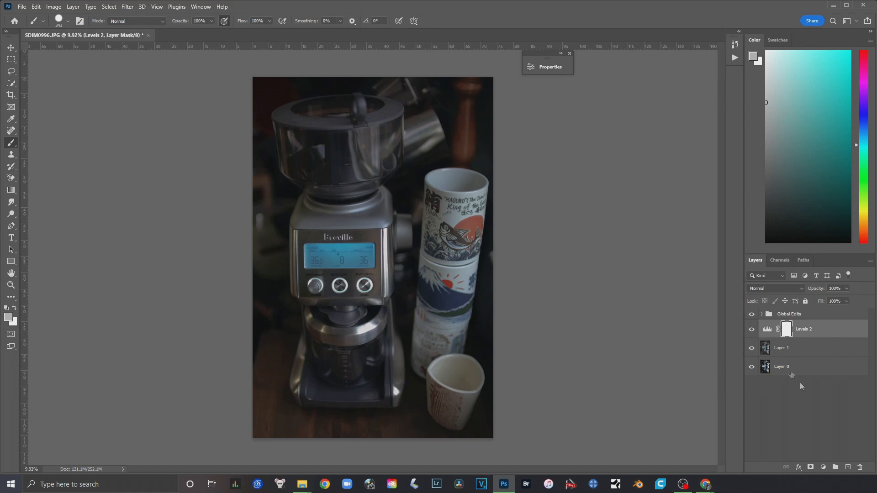
pyautogui.rightClick(788, 334)
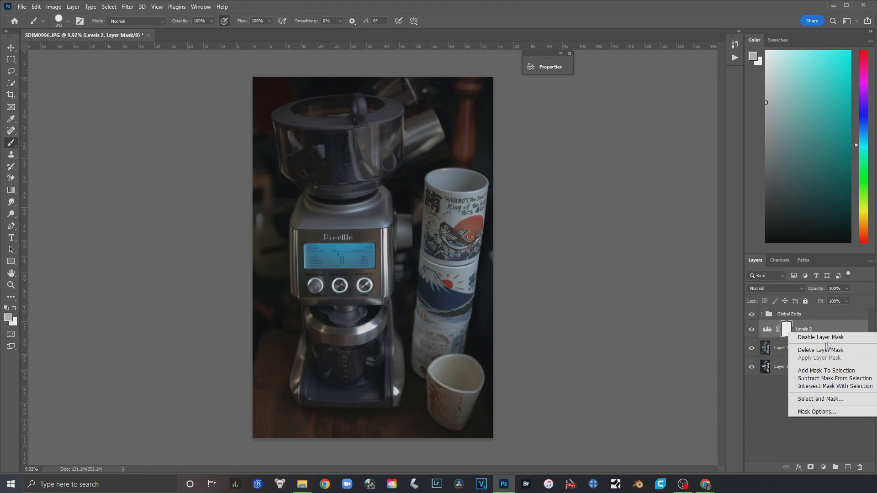
pyautogui.click(805, 348)
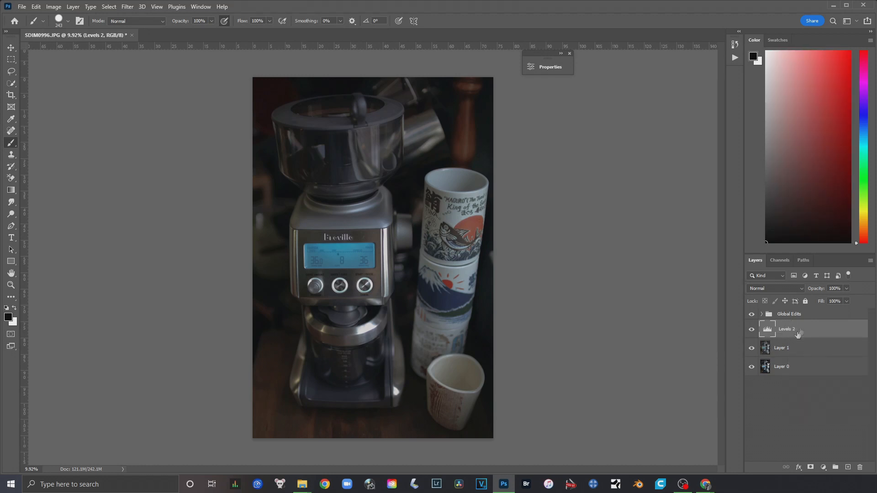
pyautogui.click(811, 468)
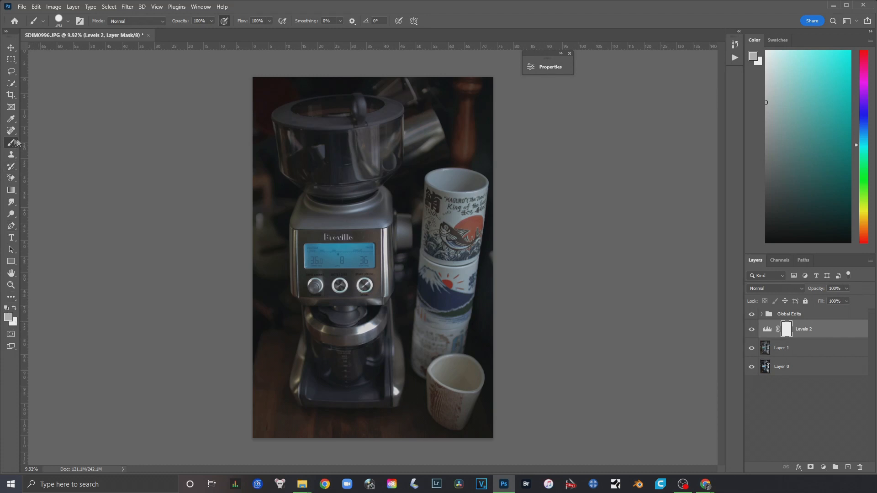
# Step: Set the brush size to 354 px and reset the foreground and background colors to the default white and black
pyautogui.rightClick(297, 183)
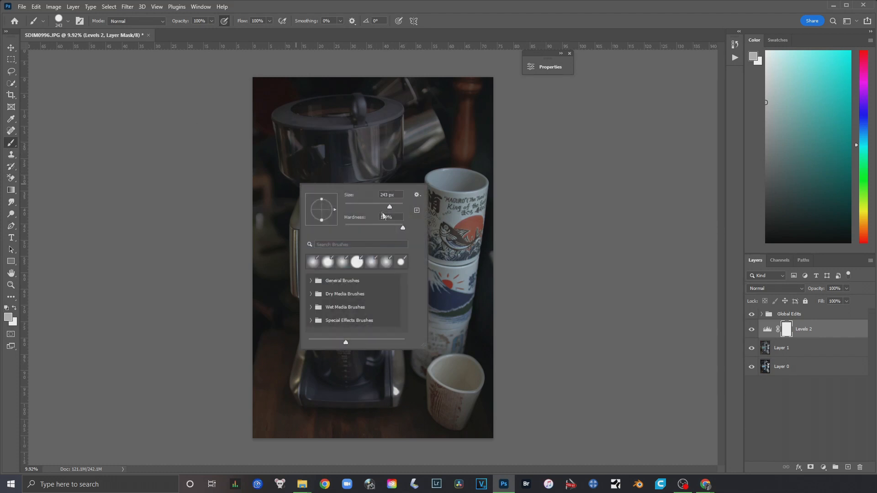
pyautogui.moveTo(392, 206); pyautogui.dragTo(392, 207)
pyautogui.click(7, 316)
pyautogui.click(654, 183)
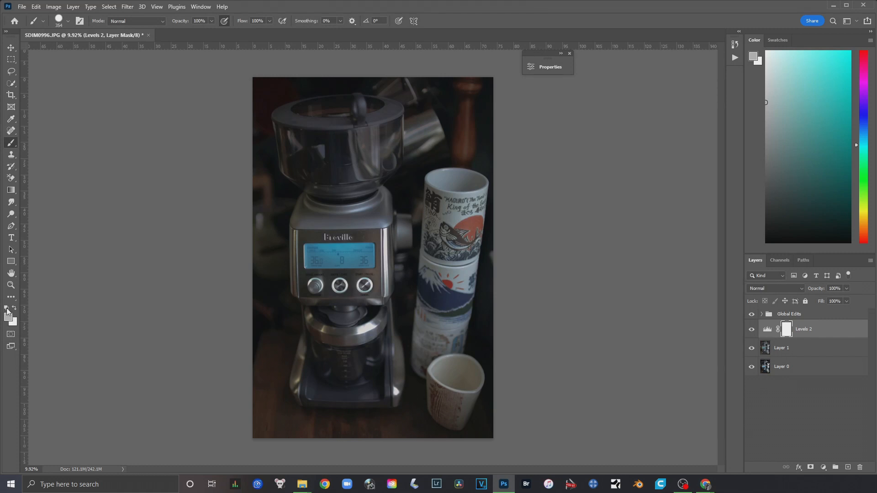
pyautogui.click(7, 310)
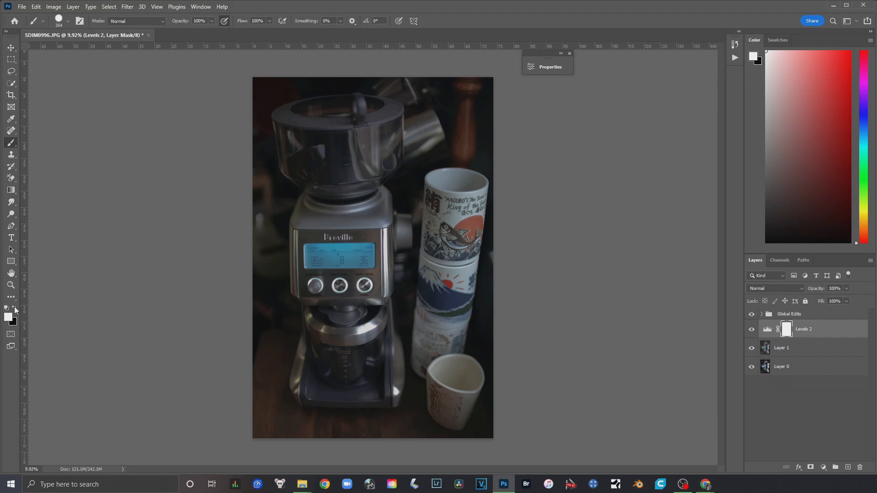
# Step: Swap the foreground and background colors back and forth between white and black
pyautogui.click(15, 310)
pyautogui.click(14, 309)
pyautogui.click(15, 309)
pyautogui.click(14, 309)
pyautogui.click(15, 309)
pyautogui.click(15, 309)
pyautogui.press('x')
pyautogui.press('x')
pyautogui.press('x')
pyautogui.press('x')
pyautogui.press('x')
pyautogui.press('x')
pyautogui.press('x')
pyautogui.press('x')
pyautogui.press('x')
pyautogui.press('x')
# Step: Try painting black strokes across the photo on the Levels 2 mask, then fill the mask with white again
pyautogui.click(752, 329)
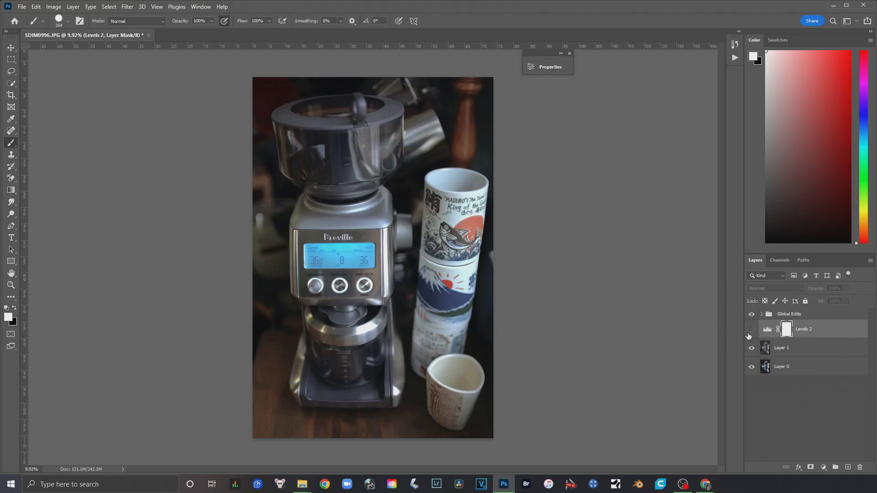
pyautogui.click(751, 332)
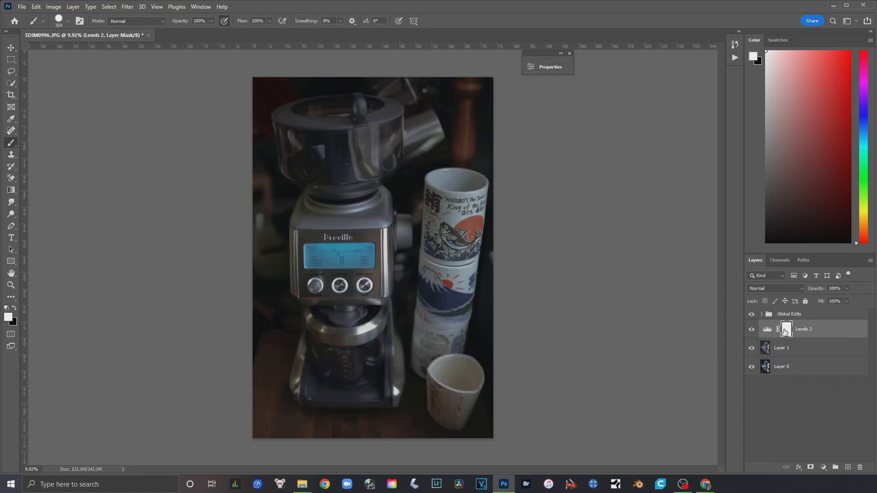
pyautogui.press('x')
pyautogui.moveTo(293, 145)
pyautogui.mouseDown()
pyautogui.moveTo(484, 124)
pyautogui.moveTo(493, 151)
pyautogui.moveTo(265, 216)
pyautogui.moveTo(349, 202)
pyautogui.moveTo(572, 210)
pyautogui.moveTo(335, 273)
pyautogui.moveTo(331, 325)
pyautogui.moveTo(564, 318)
pyautogui.moveTo(291, 371)
pyautogui.moveTo(358, 385)
pyautogui.moveTo(479, 431)
pyautogui.moveTo(386, 407)
pyautogui.moveTo(408, 189)
pyautogui.moveTo(227, 248)
pyautogui.moveTo(419, 395)
pyautogui.moveTo(312, 201)
pyautogui.moveTo(349, 90)
pyautogui.mouseUp()
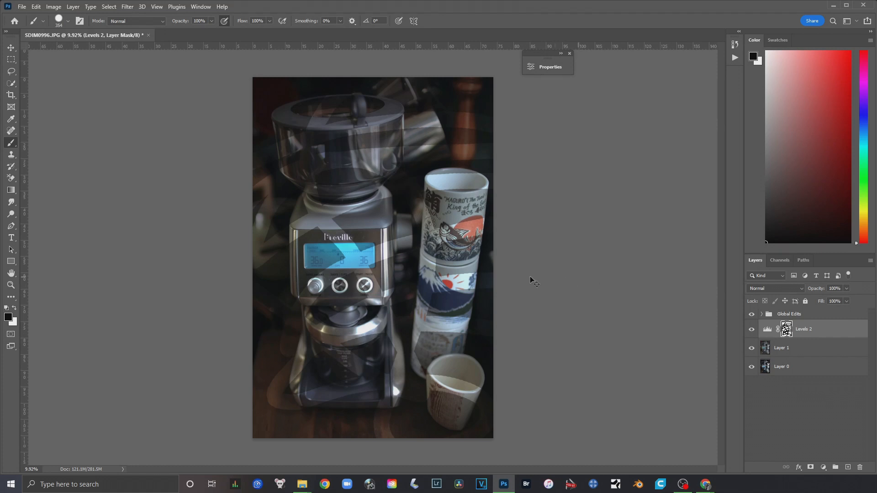
pyautogui.hotkey('ctrl', 'BackSpace')
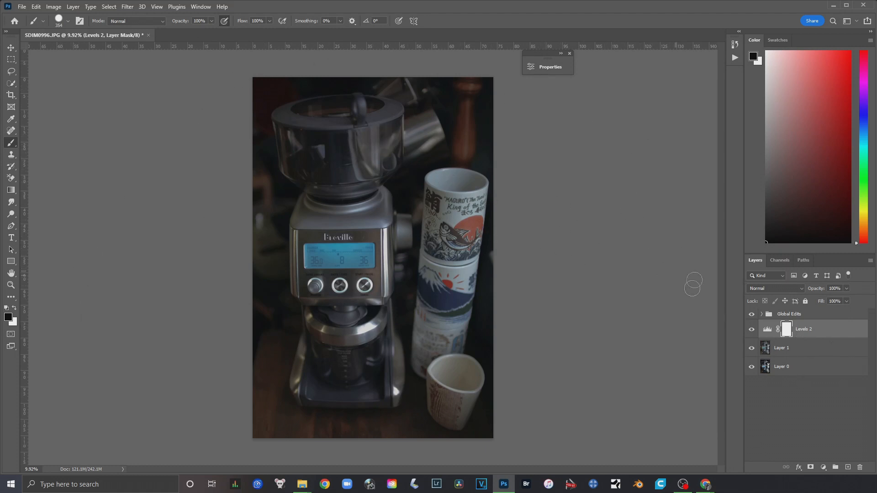
# Step: Invert the Levels 2 layer mask to black and compare the photo with the layer hidden and shown
pyautogui.click(772, 331)
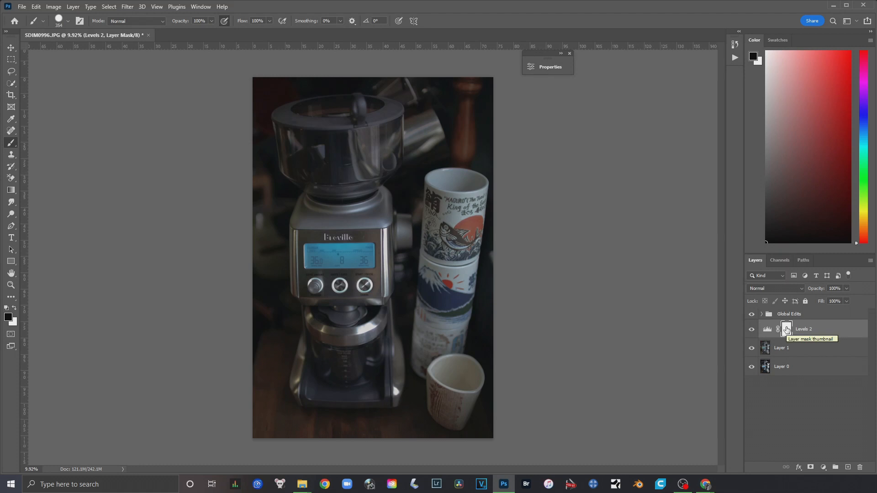
pyautogui.hotkey('ctrl', 'i')
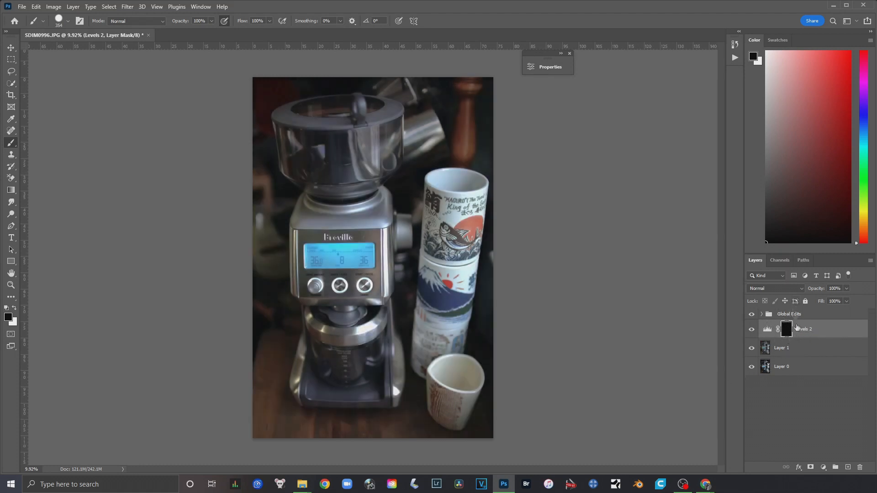
pyautogui.click(751, 330)
pyautogui.click(751, 329)
# Step: Prepare a white brush at 9% opacity, 1102 px size and 0% hardness for painting on the Levels 2 mask
pyautogui.click(15, 310)
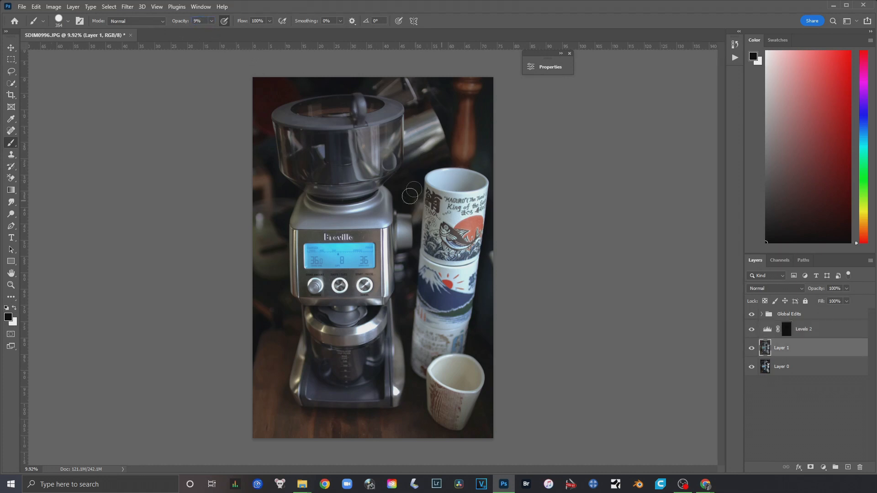
pyautogui.click(783, 331)
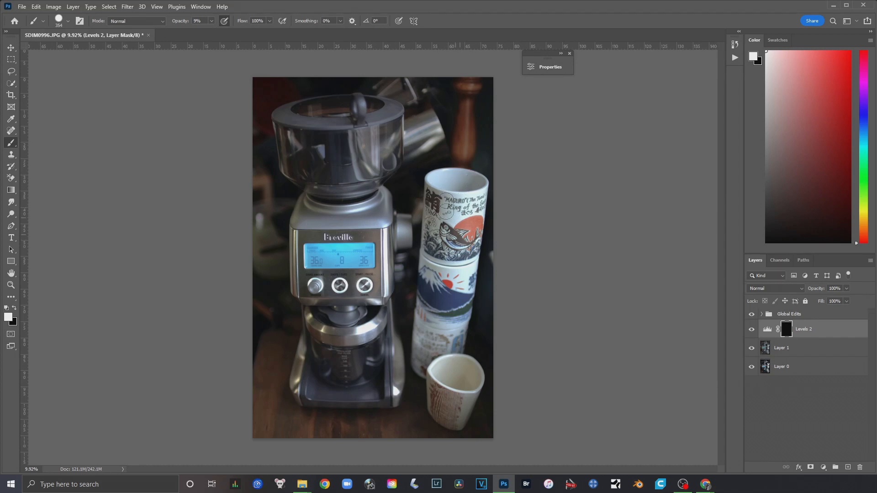
pyautogui.scroll(3, 489, 229)
pyautogui.scroll(4, 468, 215)
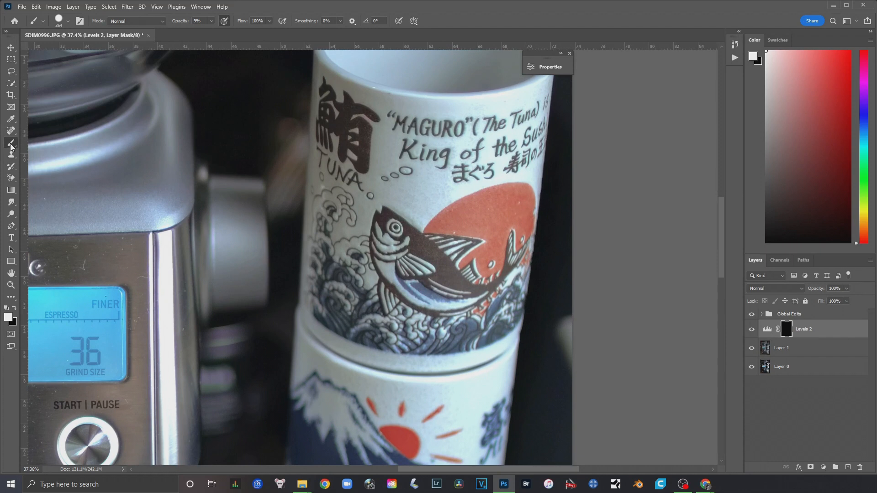
pyautogui.rightClick(428, 169)
pyautogui.moveTo(518, 189); pyautogui.dragTo(525, 189)
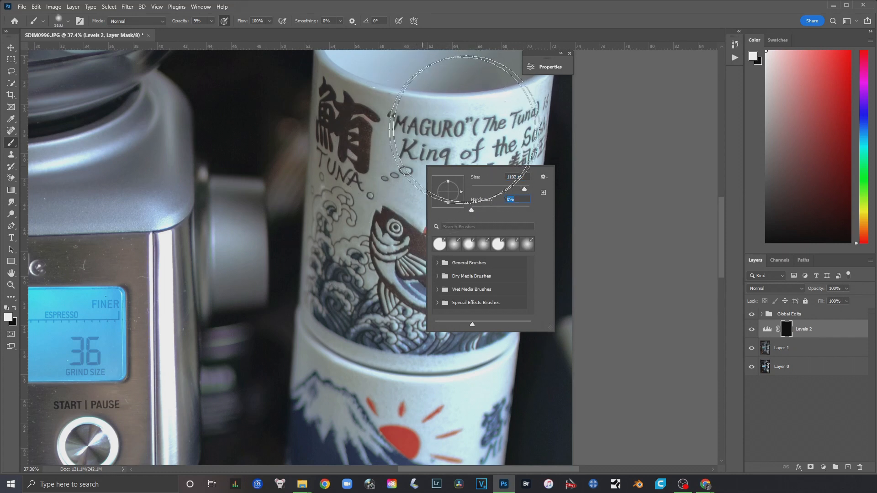
pyautogui.press('Return')
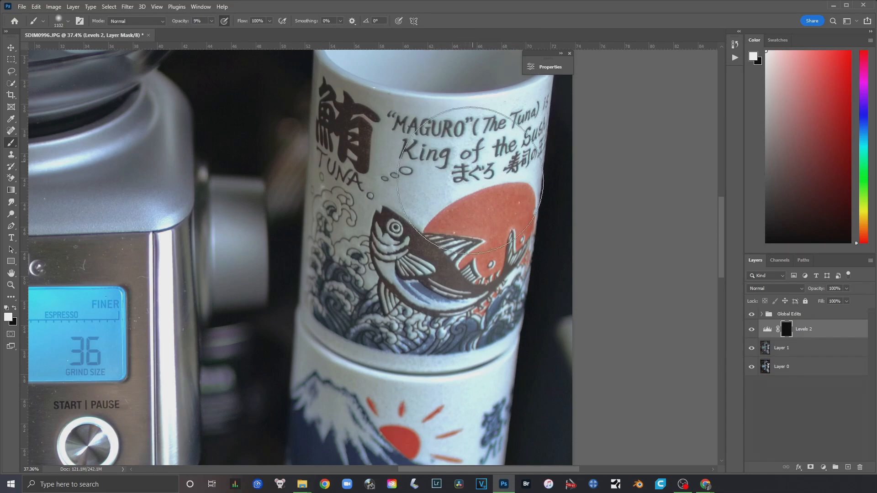
# Step: Darken the stacked cups and the small cup in front by painting soft white strokes on the Levels 2 mask
pyautogui.scroll(5, 411, 256)
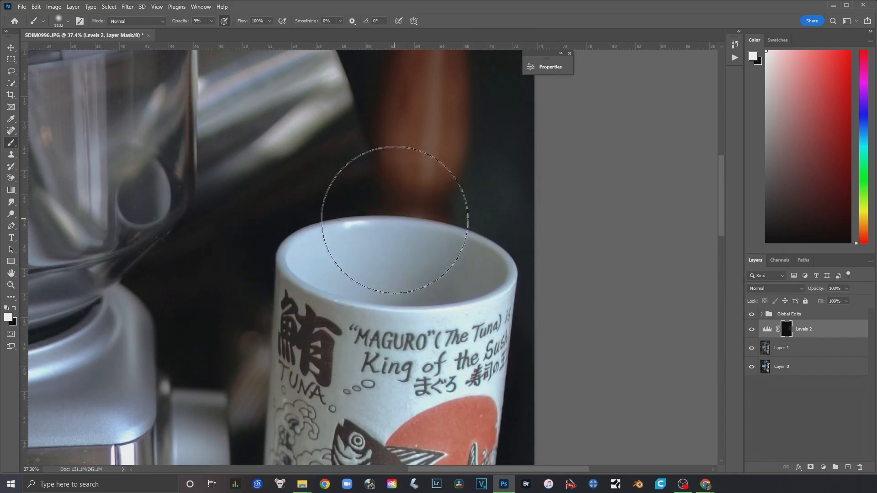
pyautogui.moveTo(402, 292); pyautogui.dragTo(382, 177)
pyautogui.scroll(-3, 382, 177)
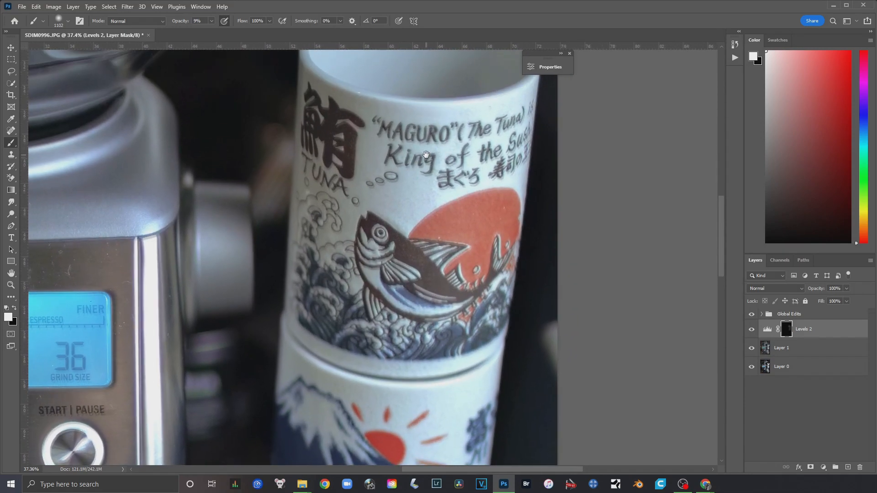
pyautogui.scroll(-3, 430, 153)
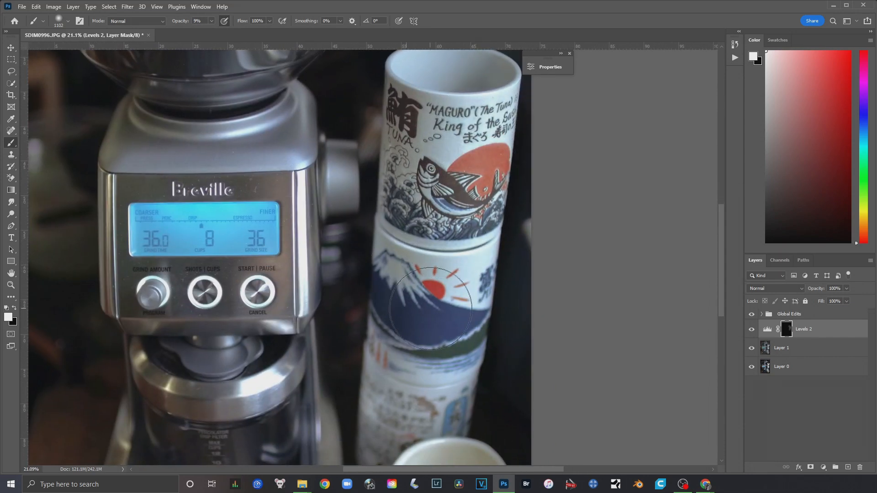
pyautogui.moveTo(447, 277); pyautogui.dragTo(455, 224)
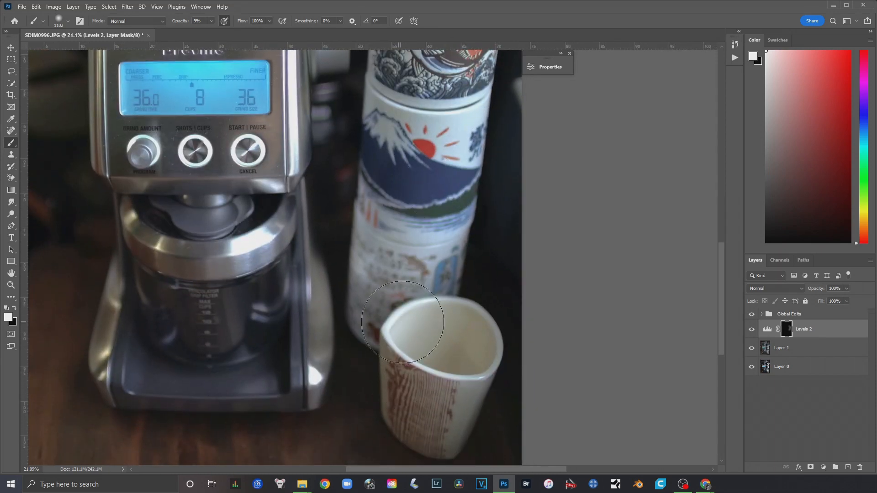
pyautogui.moveTo(424, 224); pyautogui.dragTo(434, 264)
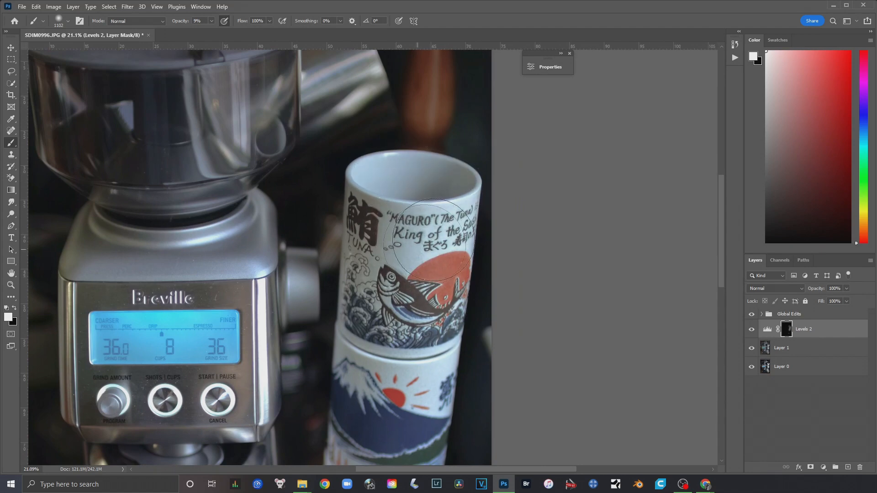
pyautogui.moveTo(416, 323); pyautogui.dragTo(402, 159)
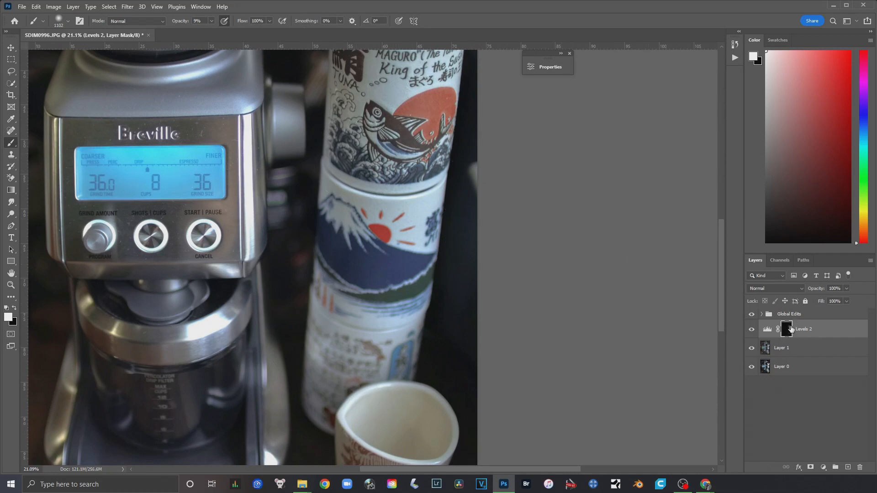
# Step: Compare the cups with and without the local darkening by toggling the visibility of Levels 2
pyautogui.click(753, 329)
pyautogui.click(754, 329)
pyautogui.click(753, 329)
pyautogui.click(753, 329)
pyautogui.click(753, 329)
pyautogui.click(753, 329)
# Step: Reduce the brush size to 94 px and darken the bright highlight on the top cup's rim on the Levels 2 mask
pyautogui.moveTo(390, 122); pyautogui.dragTo(425, 312)
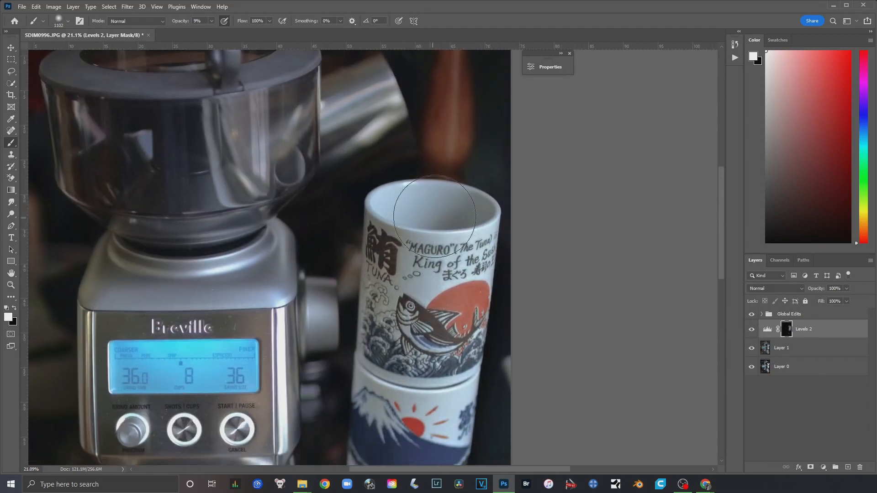
pyautogui.scroll(3, 420, 183)
pyautogui.scroll(6, 420, 182)
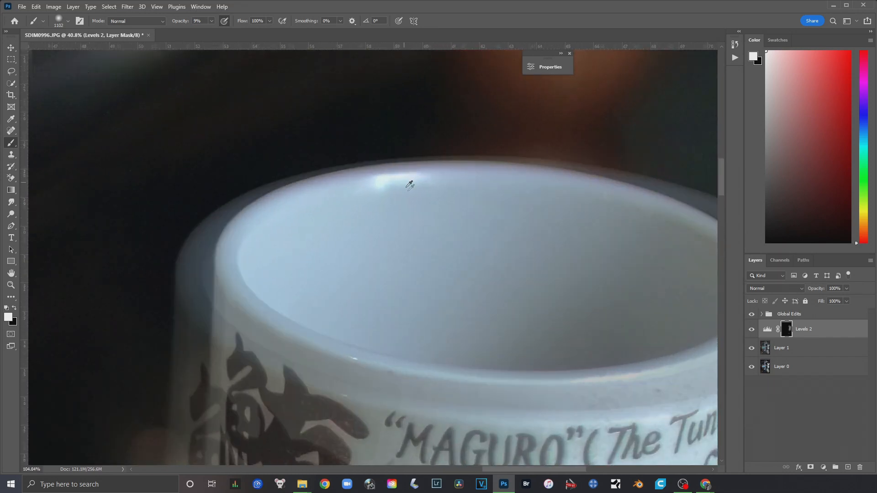
pyautogui.rightClick(414, 197)
pyautogui.moveTo(511, 219); pyautogui.dragTo(484, 218)
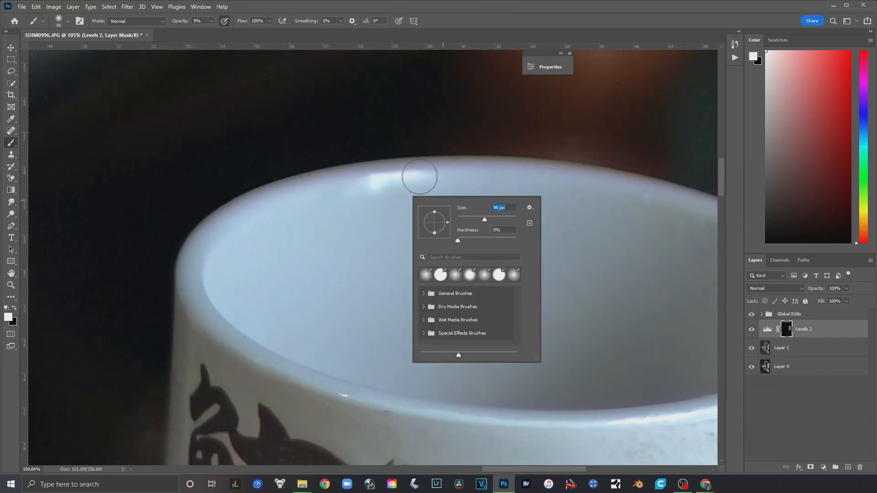
pyautogui.press('Return')
pyautogui.moveTo(432, 174)
pyautogui.mouseDown()
pyautogui.moveTo(376, 179)
pyautogui.moveTo(369, 190)
pyautogui.moveTo(399, 182)
pyautogui.mouseUp()
pyautogui.moveTo(438, 234)
pyautogui.mouseDown()
pyautogui.moveTo(338, 185)
pyautogui.moveTo(387, 179)
pyautogui.moveTo(274, 190)
pyautogui.moveTo(358, 184)
pyautogui.moveTo(445, 162)
pyautogui.mouseUp()
# Step: Set the brush size to 177 px and paint along the rim of the small front cup to darken it
pyautogui.moveTo(316, 456); pyautogui.dragTo(347, 202)
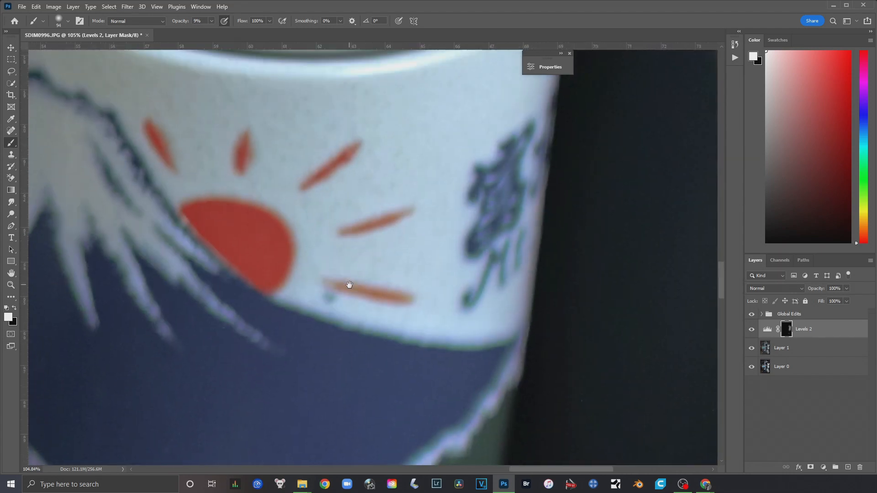
pyautogui.moveTo(343, 287); pyautogui.dragTo(349, 425)
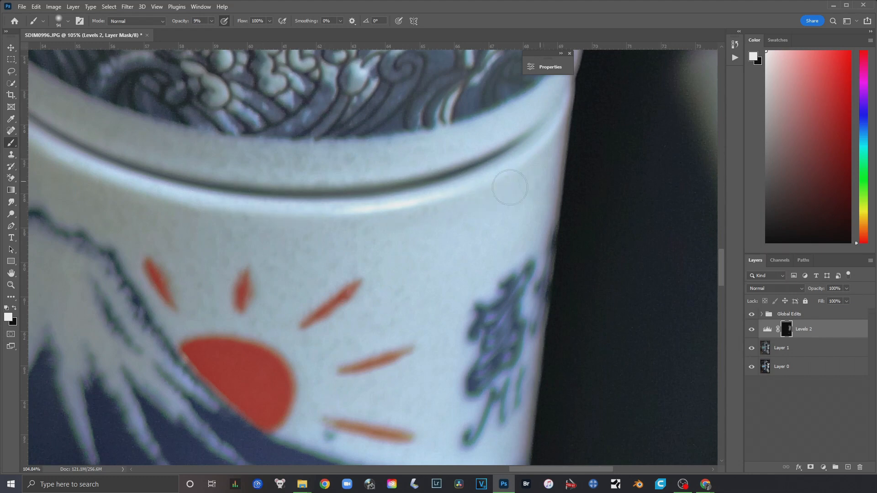
pyautogui.moveTo(290, 177); pyautogui.dragTo(382, 344)
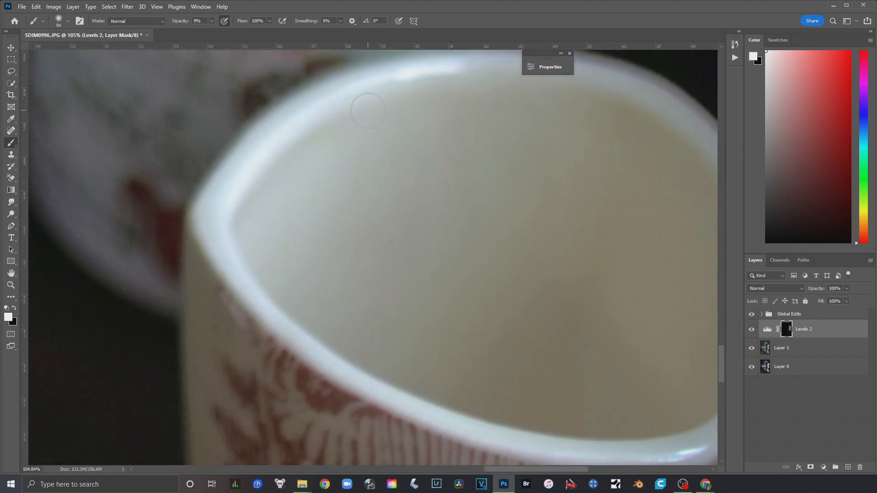
pyautogui.scroll(-5, 345, 112)
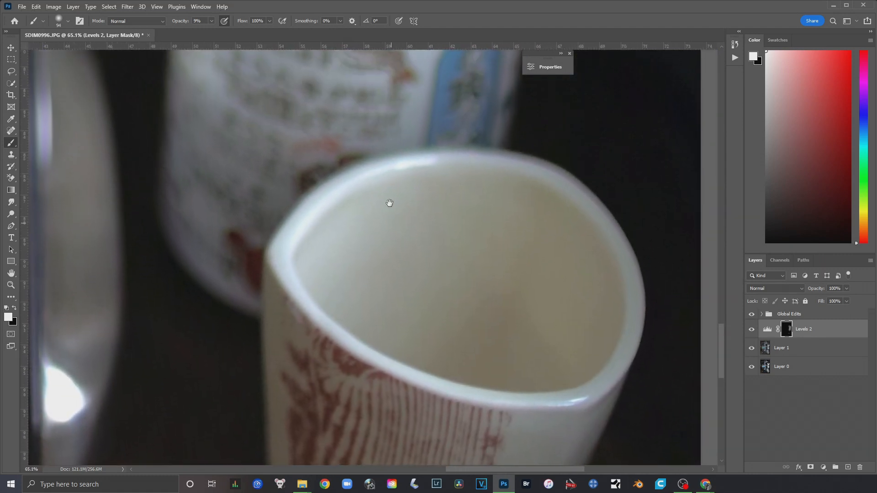
pyautogui.rightClick(465, 201)
pyautogui.click(479, 215)
pyautogui.click(438, 185)
pyautogui.moveTo(291, 281)
pyautogui.mouseDown()
pyautogui.moveTo(306, 248)
pyautogui.moveTo(390, 164)
pyautogui.mouseUp()
# Step: Darken the bright reflection on the grinder's metal base beside the small cup by painting white on the Levels 2 mask
pyautogui.moveTo(462, 172)
pyautogui.mouseDown()
pyautogui.moveTo(346, 204)
pyautogui.moveTo(293, 278)
pyautogui.moveTo(491, 62)
pyautogui.moveTo(552, 140)
pyautogui.mouseUp()
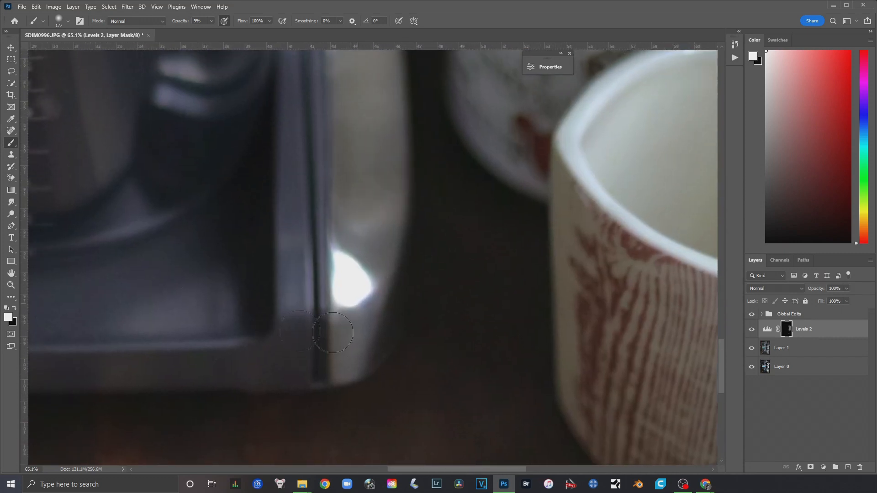
pyautogui.moveTo(363, 246)
pyautogui.mouseDown()
pyautogui.moveTo(333, 251)
pyautogui.moveTo(351, 285)
pyautogui.moveTo(356, 323)
pyautogui.moveTo(352, 210)
pyautogui.moveTo(340, 221)
pyautogui.moveTo(354, 256)
pyautogui.mouseUp()
pyautogui.moveTo(347, 297); pyautogui.dragTo(335, 247)
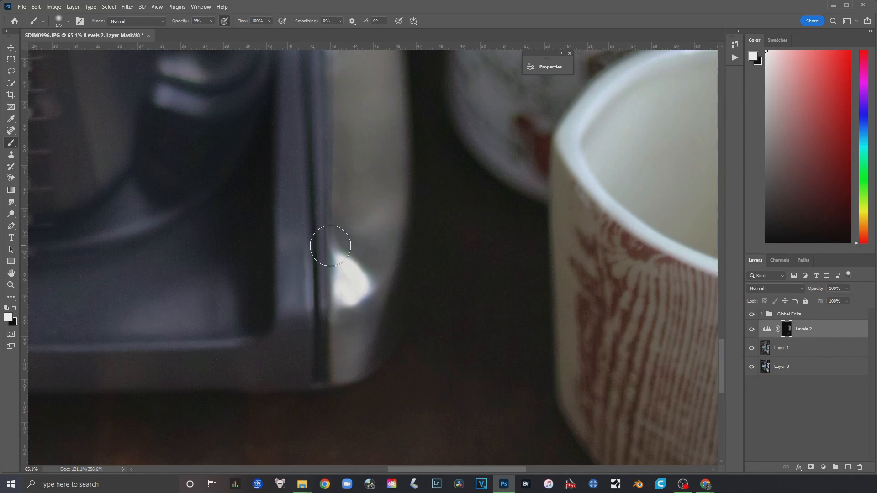
pyautogui.moveTo(292, 136)
pyautogui.mouseDown()
pyautogui.moveTo(297, 313)
pyautogui.moveTo(308, 150)
pyautogui.mouseUp()
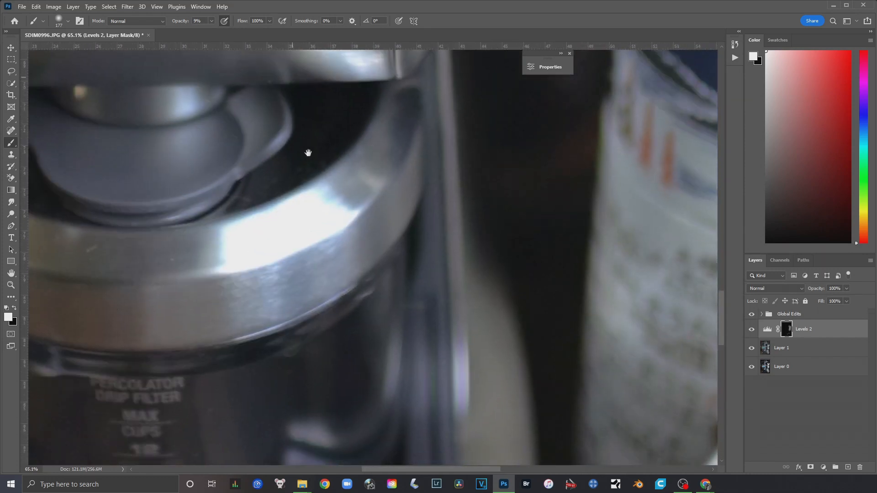
# Step: Set the brush size to 235 px and darken the bright highlight on the metal rim above the percolator container
pyautogui.rightClick(314, 230)
pyautogui.moveTo(401, 252); pyautogui.dragTo(409, 251)
pyautogui.moveTo(223, 256)
pyautogui.mouseDown()
pyautogui.moveTo(348, 189)
pyautogui.moveTo(223, 277)
pyautogui.moveTo(370, 164)
pyautogui.moveTo(238, 246)
pyautogui.moveTo(337, 206)
pyautogui.moveTo(232, 251)
pyautogui.moveTo(337, 205)
pyautogui.moveTo(245, 245)
pyautogui.moveTo(296, 222)
pyautogui.mouseUp()
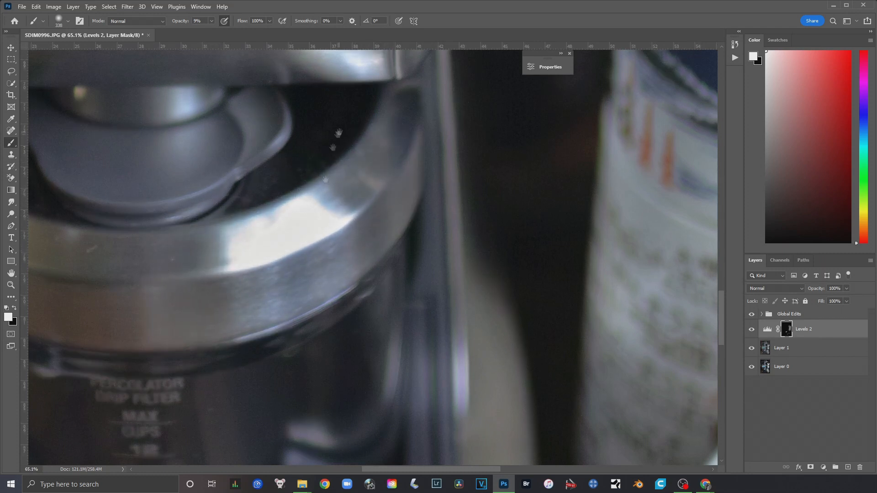
# Step: Darken the bright reflection down the grinder body's right metal edge, beside the display, on the Levels 2 mask
pyautogui.scroll(10, 301, 228)
pyautogui.scroll(3, 310, 295)
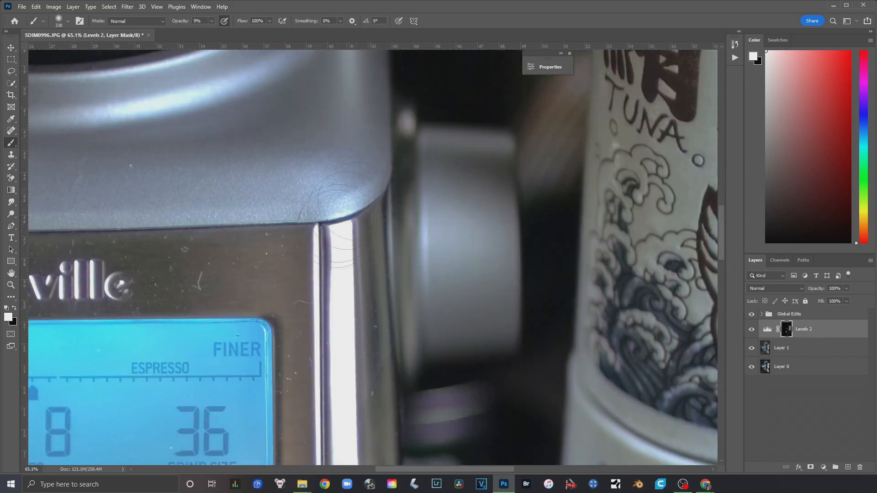
pyautogui.scroll(-5, 301, 228)
pyautogui.scroll(3, 310, 256)
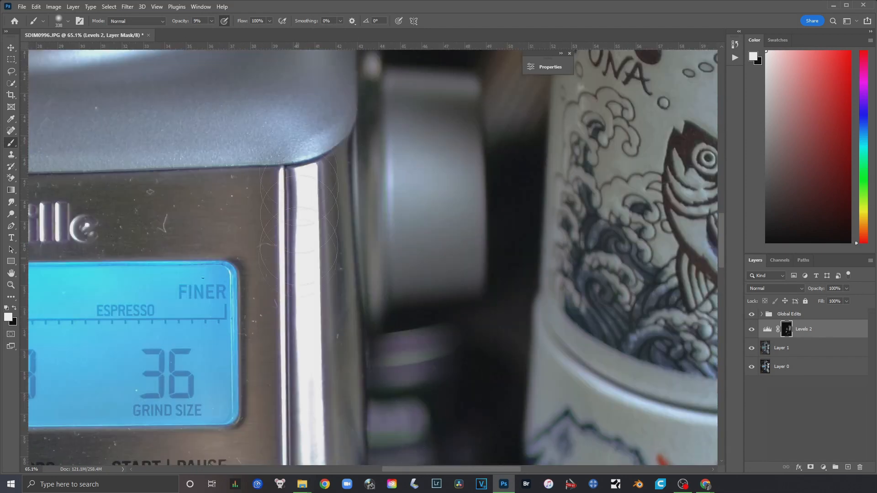
pyautogui.scroll(-5, 328, 311)
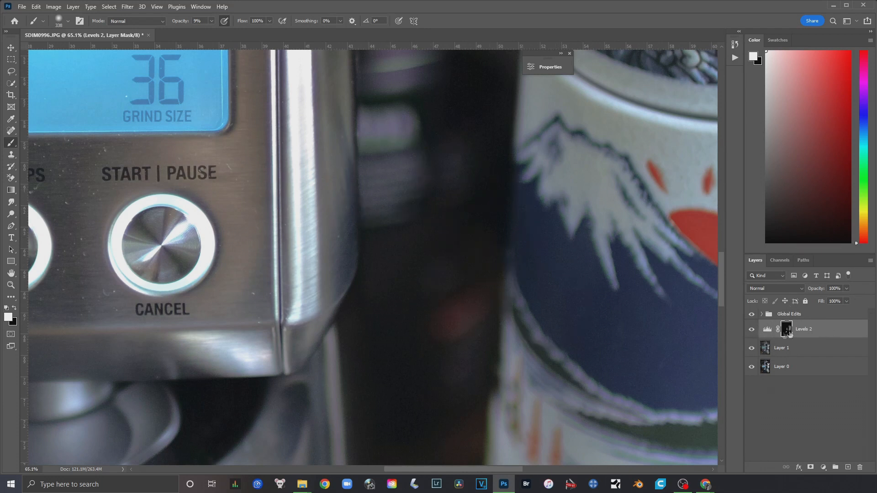
# Step: Compare the image with and without Levels 1 in the Global Edits group and reselect the Levels 2 layer
pyautogui.click(761, 314)
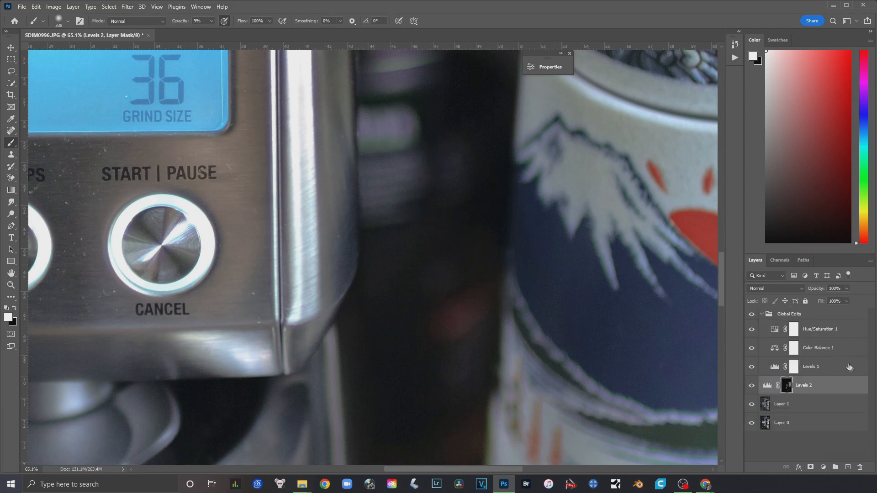
pyautogui.click(767, 373)
pyautogui.click(750, 368)
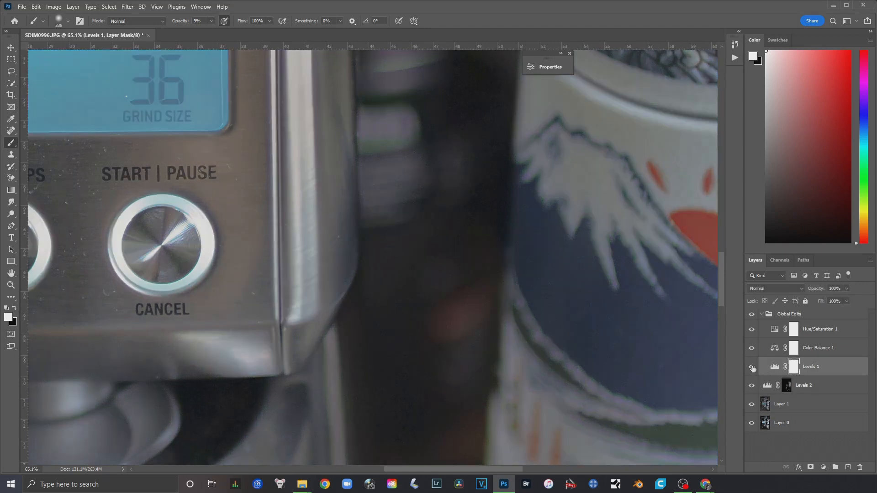
pyautogui.click(750, 368)
pyautogui.click(762, 314)
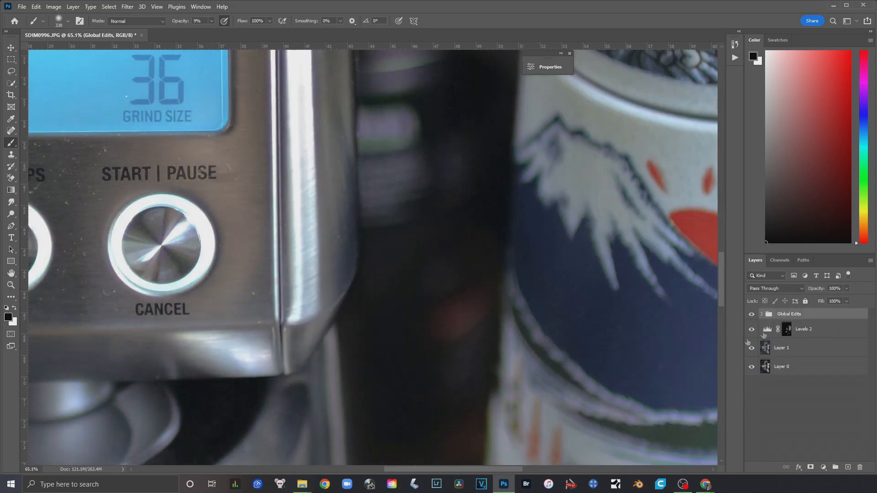
pyautogui.click(814, 334)
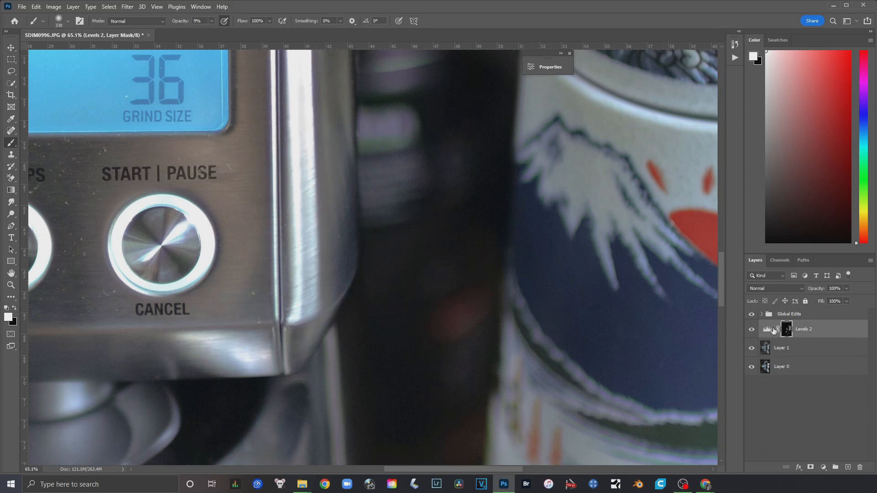
# Step: Darken the remaining highlights on the grinder's right edge and on the curved housing above the Breville logo
pyautogui.moveTo(304, 130); pyautogui.dragTo(317, 240)
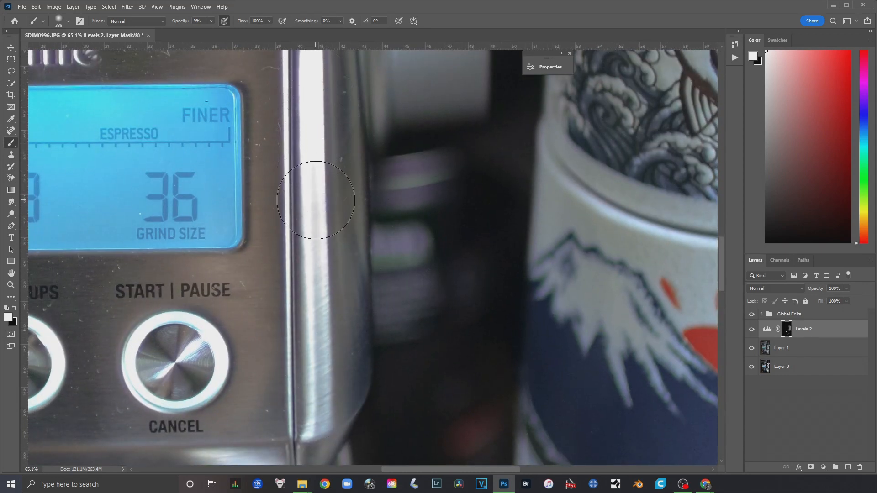
pyautogui.moveTo(323, 107); pyautogui.dragTo(334, 303)
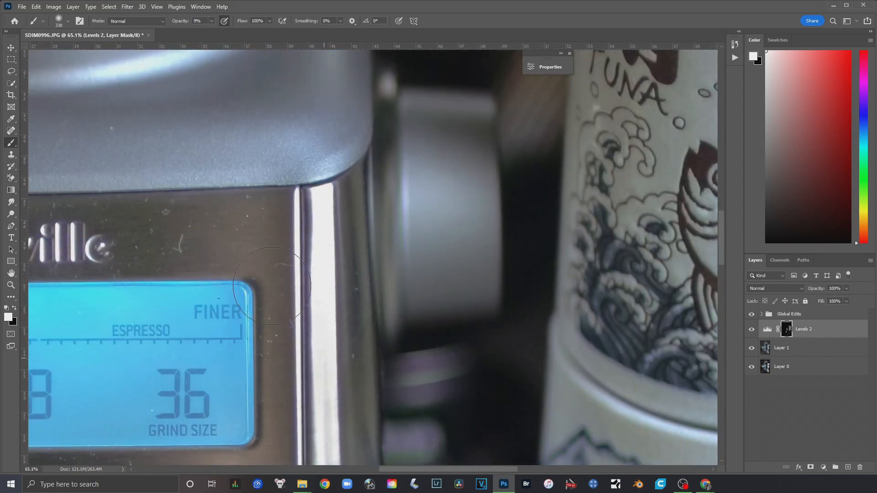
pyautogui.moveTo(191, 147); pyautogui.dragTo(391, 349)
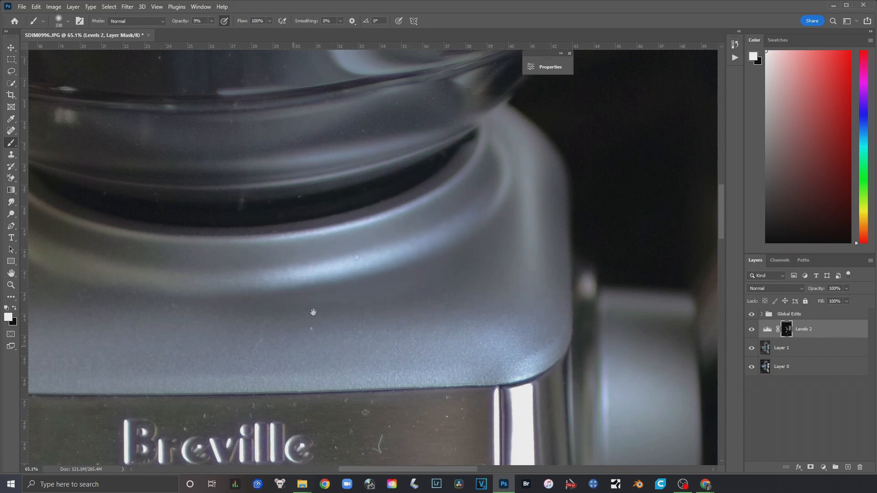
pyautogui.moveTo(313, 312); pyautogui.dragTo(471, 249)
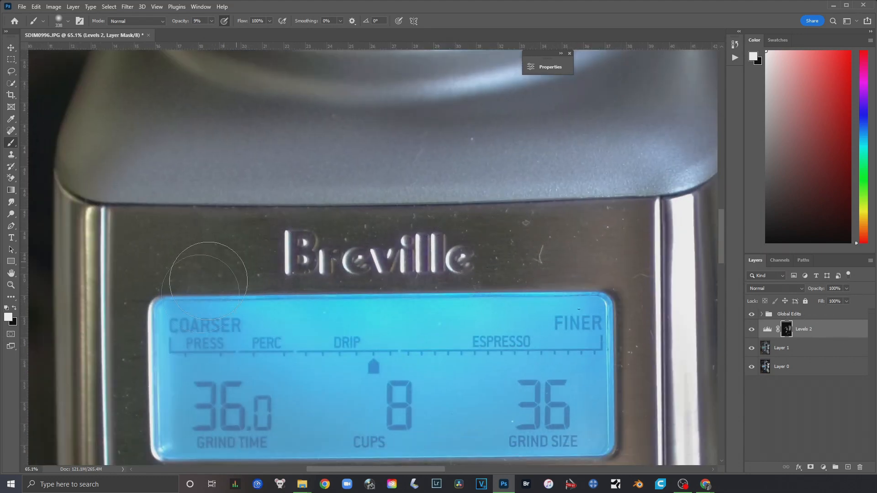
# Step: Inspect the display and control buttons, and compare the whole image with and without Levels 2
pyautogui.scroll(-10, 215, 254)
pyautogui.hscroll(-3, 389, 221)
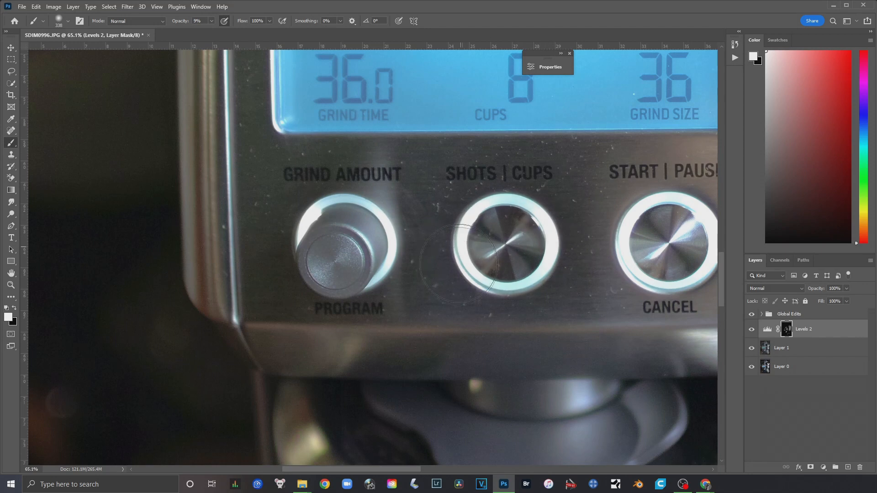
pyautogui.moveTo(684, 251); pyautogui.dragTo(477, 241)
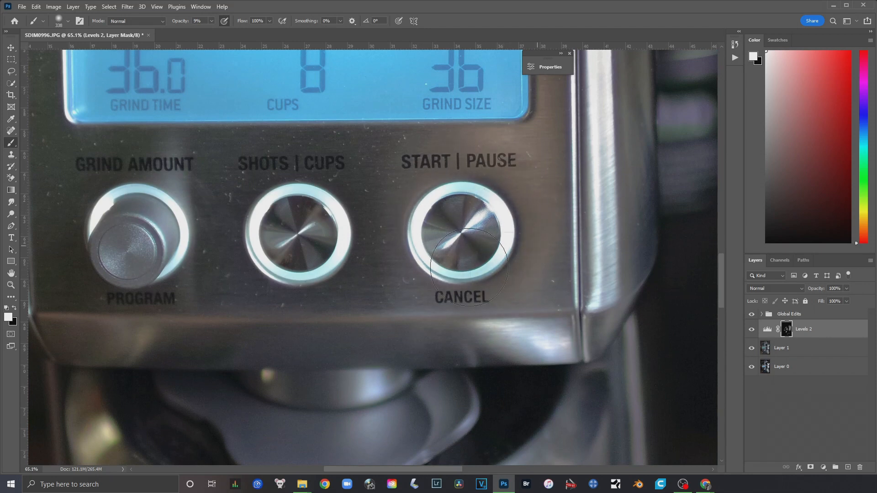
pyautogui.scroll(-8, 484, 228)
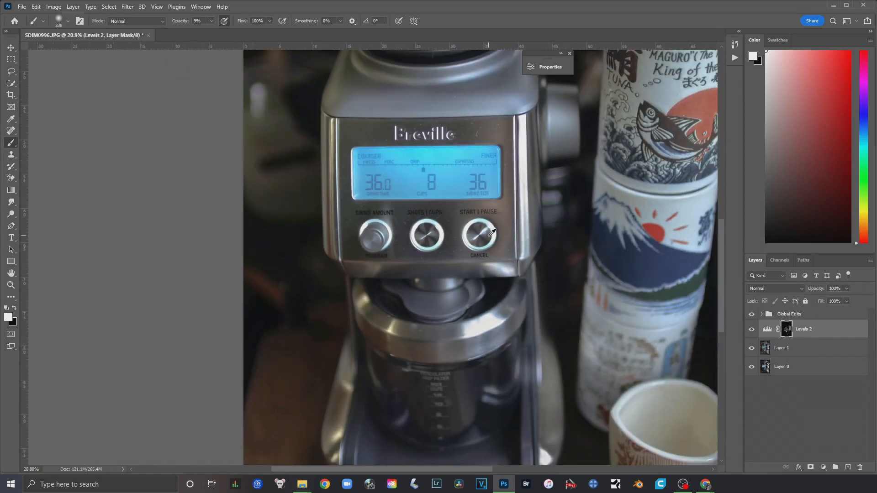
pyautogui.scroll(-2, 494, 232)
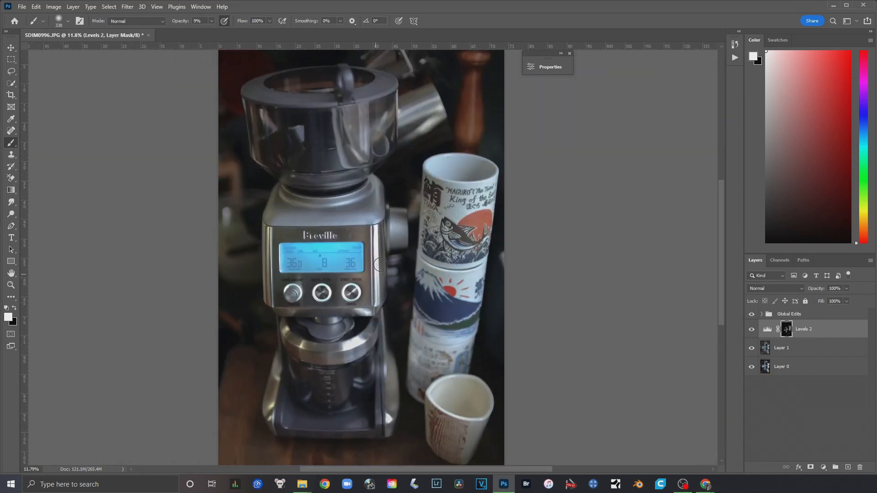
pyautogui.click(751, 329)
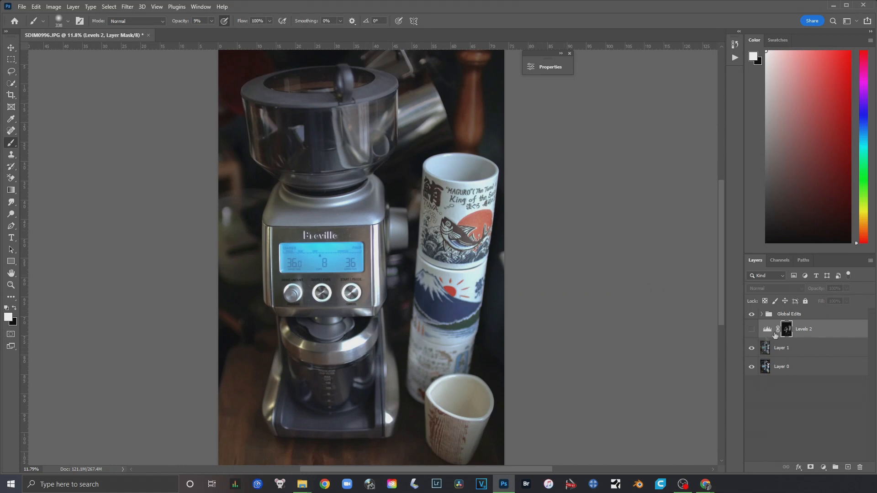
pyautogui.click(751, 329)
pyautogui.click(751, 330)
pyautogui.click(751, 329)
pyautogui.click(751, 329)
pyautogui.click(751, 329)
# Step: Fine-tune the midtone level of the Levels 1 adjustment in the Global Edits group and collapse the group
pyautogui.click(761, 315)
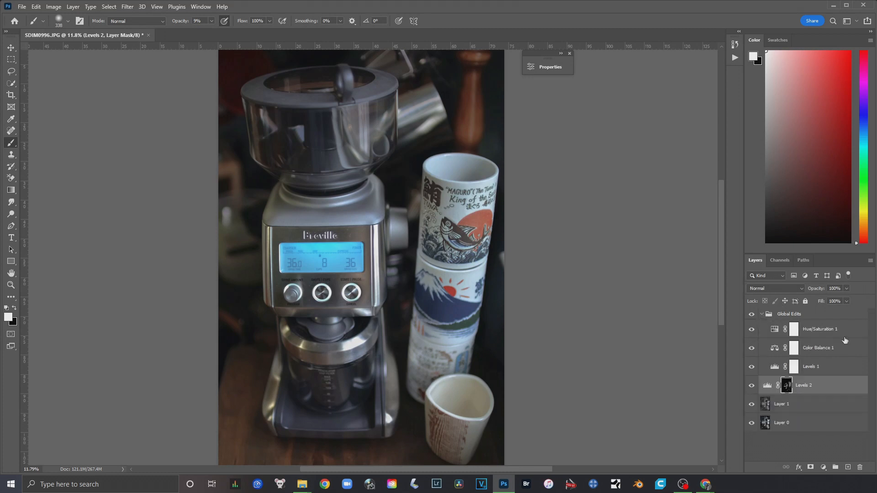
pyautogui.doubleClick(786, 367)
pyautogui.moveTo(452, 63); pyautogui.dragTo(647, 75)
pyautogui.moveTo(627, 173)
pyautogui.mouseDown()
pyautogui.moveTo(657, 176)
pyautogui.moveTo(594, 179)
pyautogui.moveTo(626, 177)
pyautogui.mouseUp()
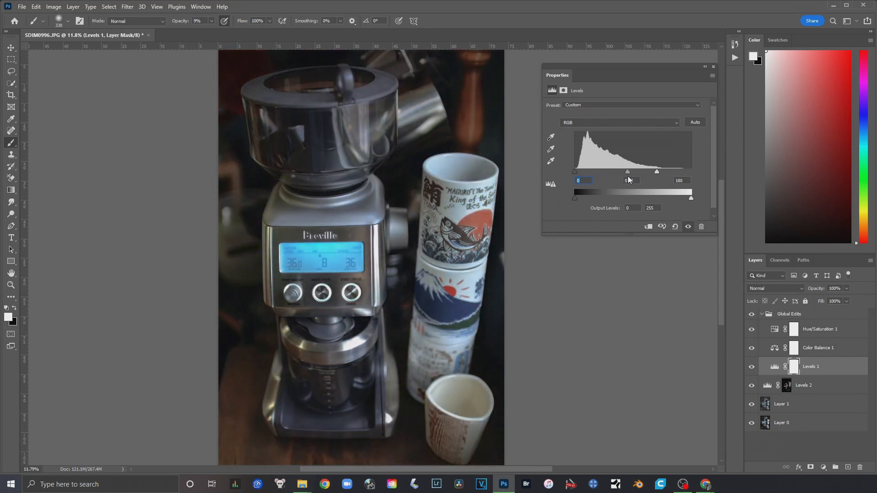
pyautogui.click(705, 68)
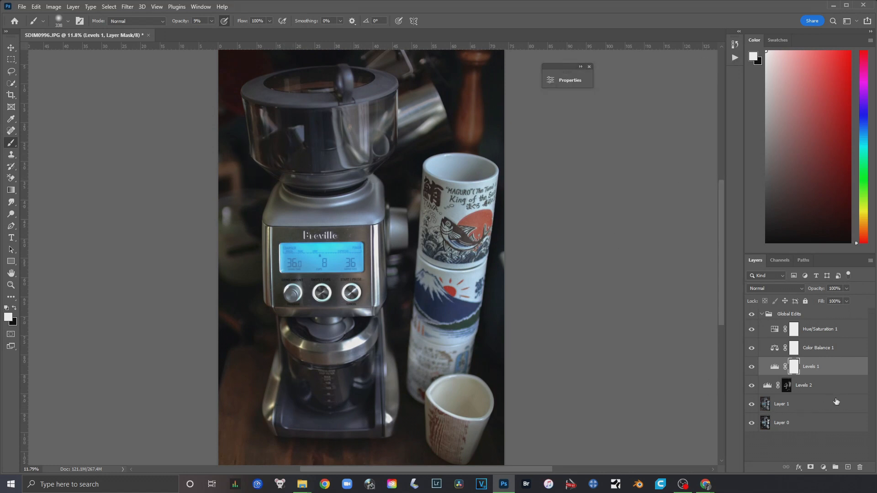
pyautogui.click(762, 314)
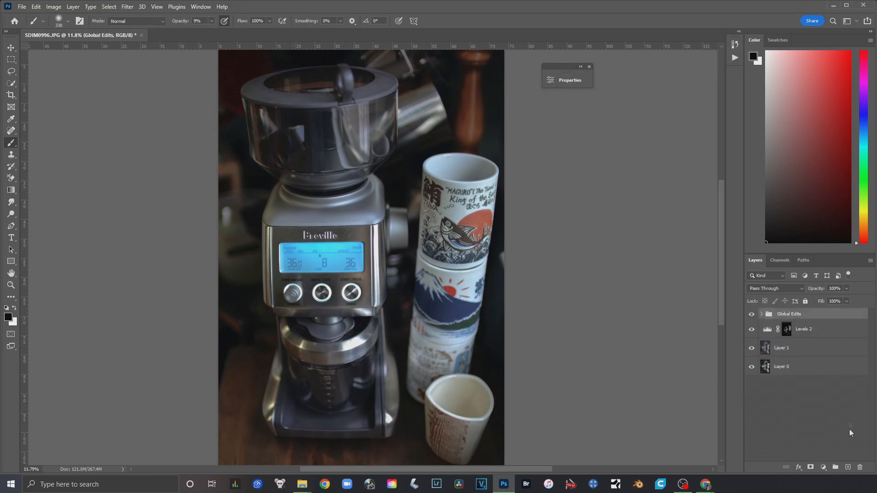
# Step: Rename the Levels 2 adjustment layer to "Darken Highlight"
pyautogui.click(814, 349)
pyautogui.click(803, 331)
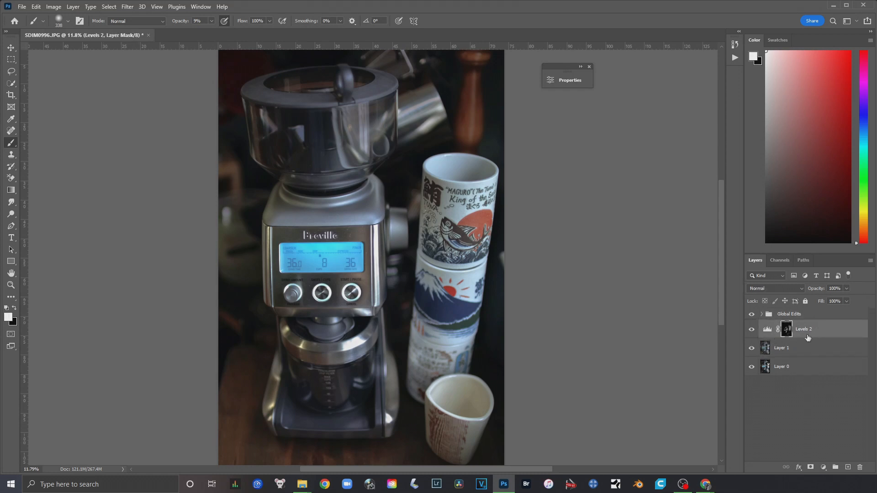
pyautogui.doubleClick(804, 330)
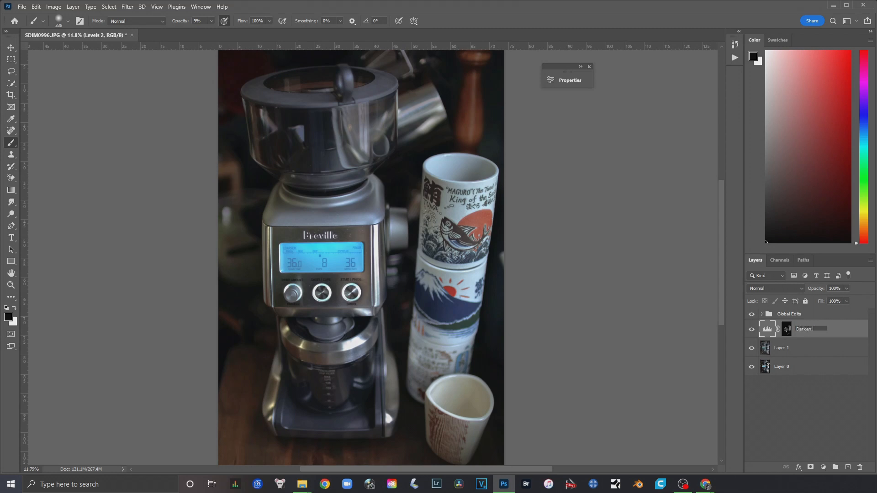
pyautogui.write('Darken Highlight')
pyautogui.press('Return')
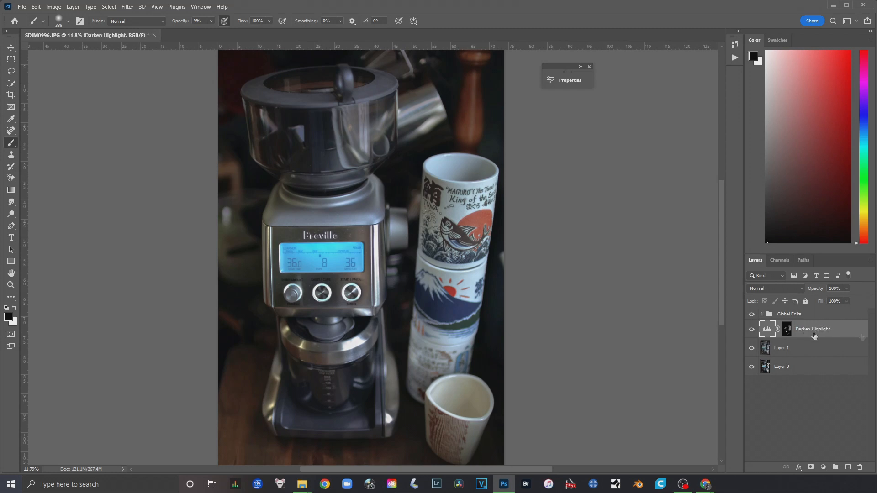
# Step: Add a new Levels adjustment layer with default settings directly above Layer 1
pyautogui.click(842, 348)
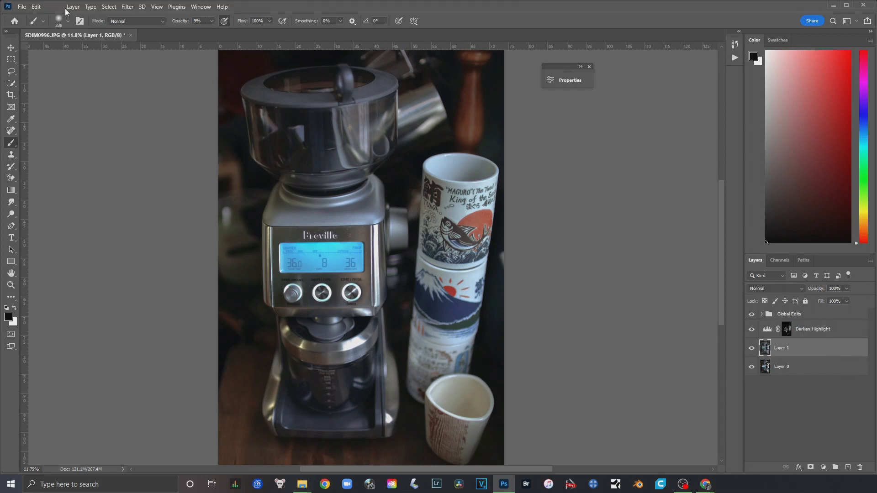
pyautogui.click(69, 7)
pyautogui.moveTo(115, 127)
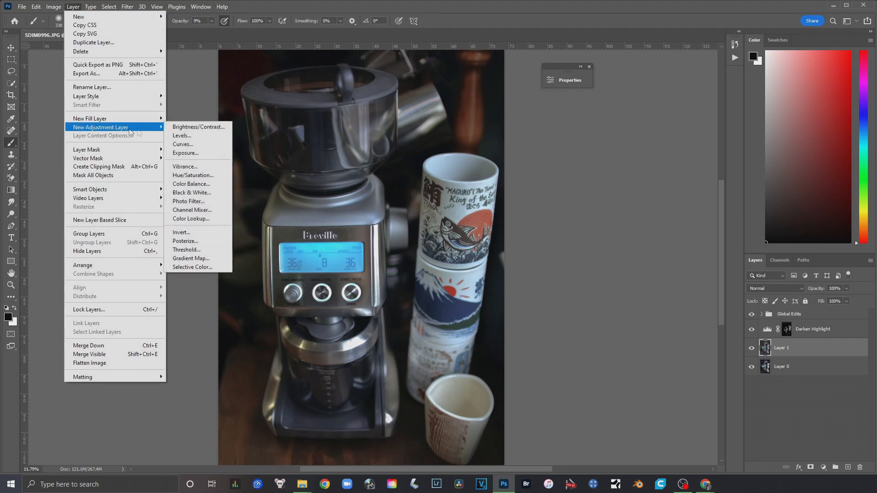
pyautogui.click(183, 135)
pyautogui.click(515, 156)
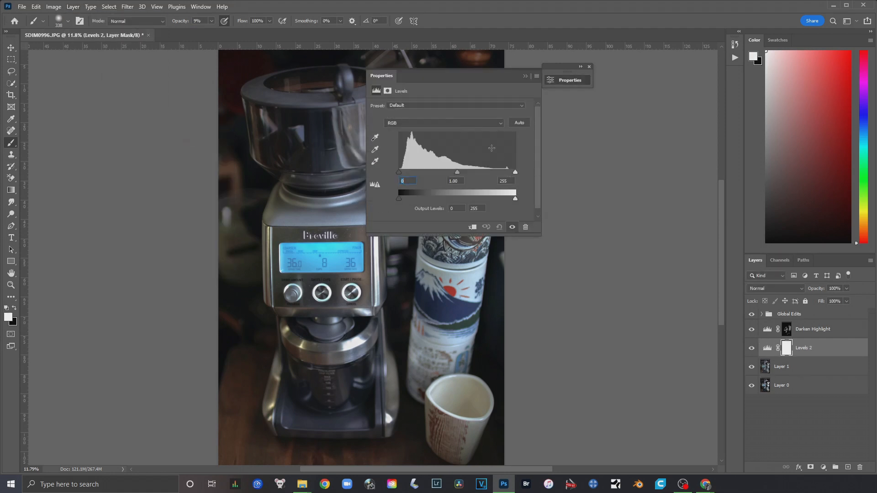
# Step: Rename the new Levels adjustment layer to "Brighten Shadows"
pyautogui.doubleClick(815, 350)
pyautogui.press('Escape')
pyautogui.press('b')
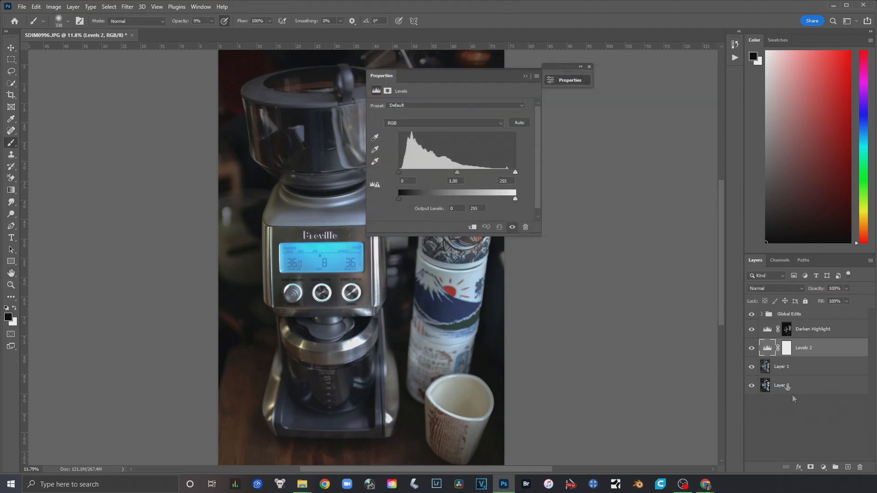
pyautogui.doubleClick(804, 350)
pyautogui.write('Brighten Shadows')
pyautogui.press('Return')
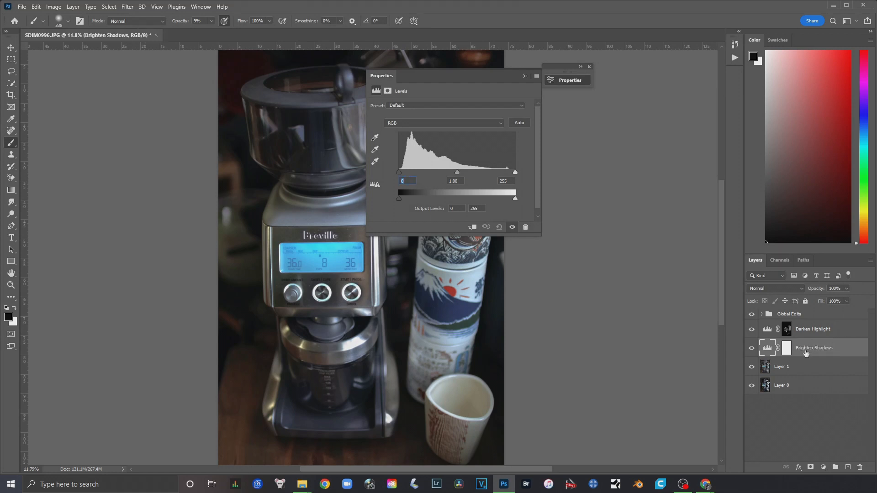
# Step: Try raising the black output level of Brighten Shadows to 23 and return it to 0
pyautogui.moveTo(410, 83); pyautogui.dragTo(694, 89)
pyautogui.moveTo(654, 198); pyautogui.dragTo(787, 200)
pyautogui.moveTo(655, 197)
pyautogui.mouseDown()
pyautogui.moveTo(681, 199)
pyautogui.moveTo(665, 196)
pyautogui.mouseUp()
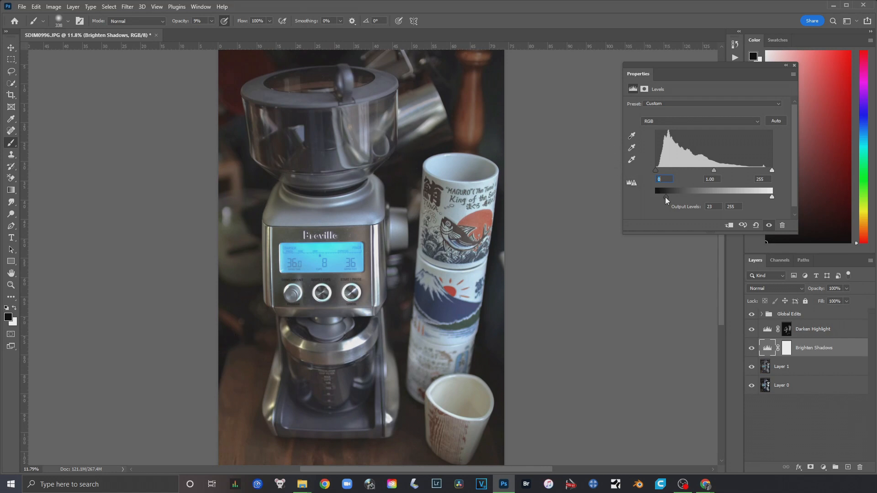
pyautogui.moveTo(665, 197); pyautogui.dragTo(655, 197)
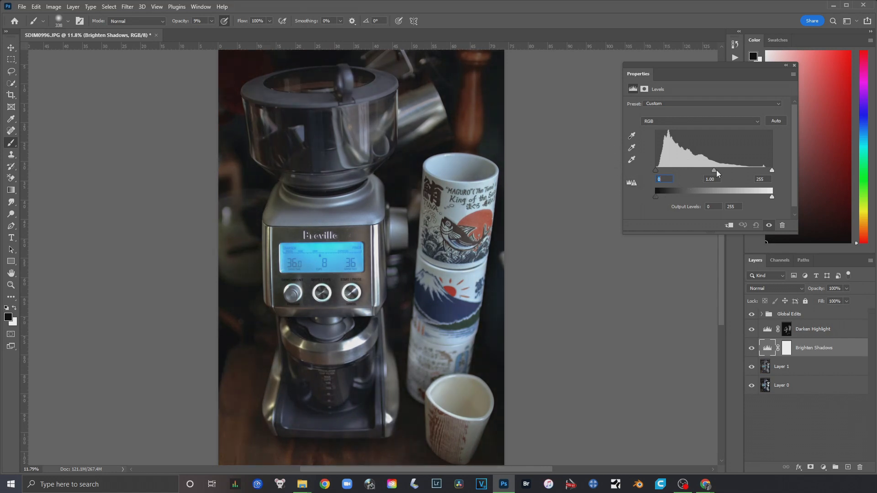
# Step: Brighten the midtones of the Brighten Shadows layer by setting the midtone input level to 1.52
pyautogui.moveTo(714, 170)
pyautogui.mouseDown()
pyautogui.moveTo(695, 176)
pyautogui.moveTo(701, 181)
pyautogui.mouseUp()
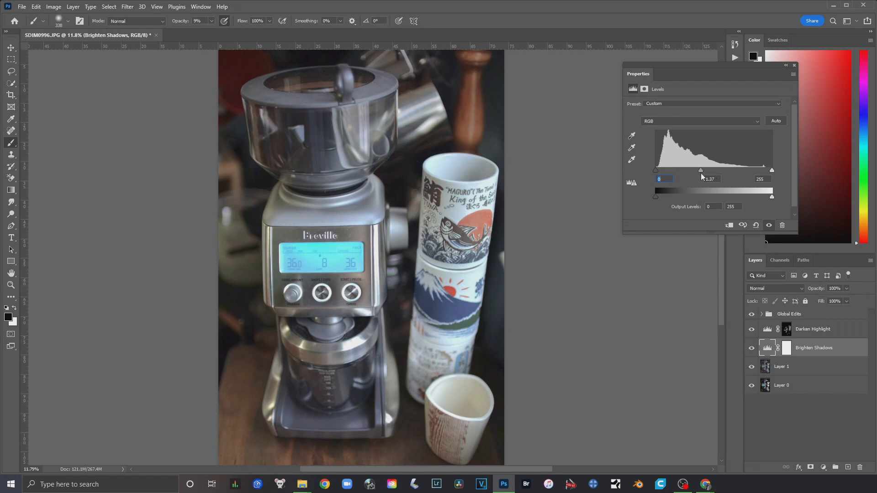
pyautogui.moveTo(701, 171); pyautogui.dragTo(696, 170)
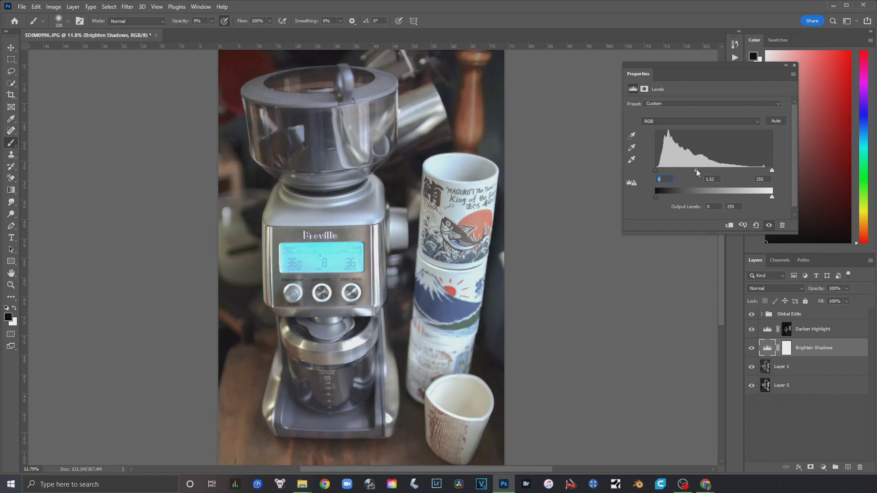
pyautogui.click(785, 67)
# Step: Invert the Brighten Shadows layer mask to black to hide the brightening across the whole image
pyautogui.click(786, 348)
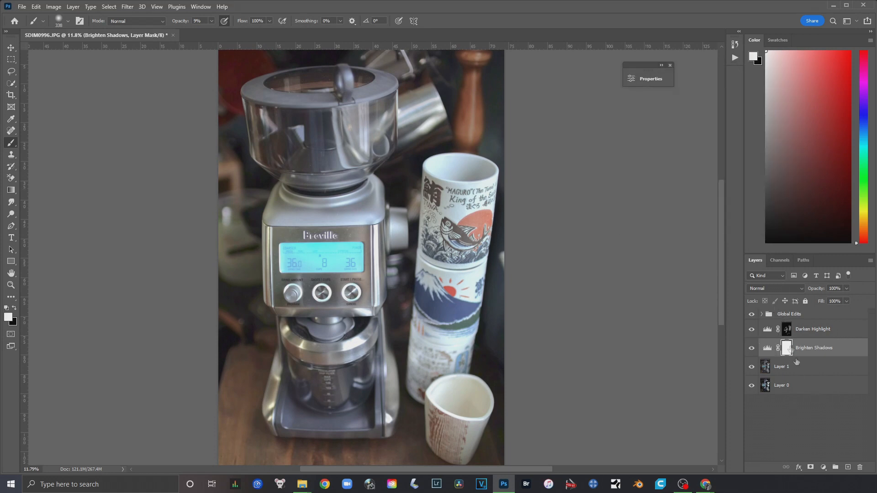
pyautogui.click(768, 354)
pyautogui.click(786, 350)
pyautogui.hotkey('ctrl', 'i')
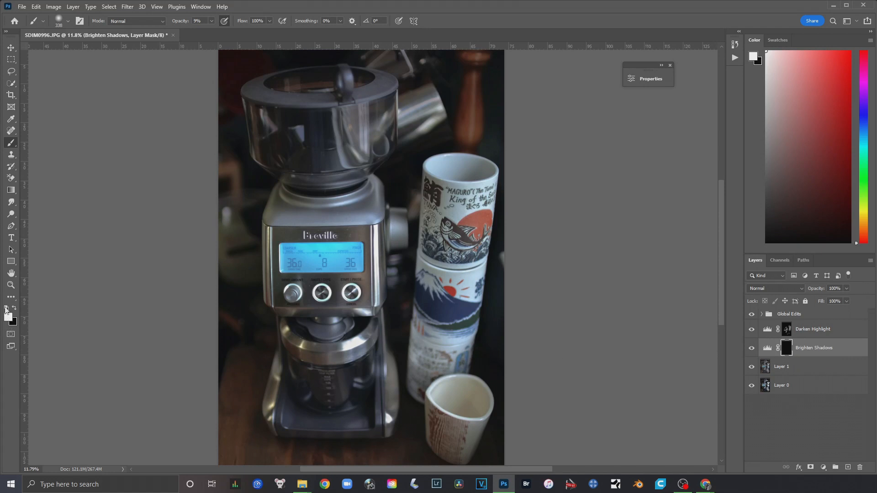
# Step: Set up a soft brush for mask painting, 1811 px in size with 0% hardness and 9% opacity
pyautogui.rightClick(366, 178)
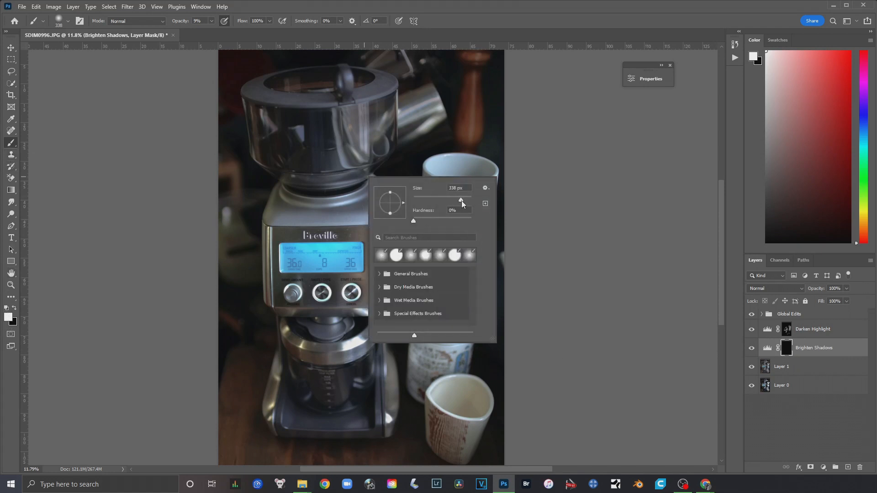
pyautogui.moveTo(467, 200); pyautogui.dragTo(466, 200)
pyautogui.moveTo(467, 200); pyautogui.dragTo(467, 200)
pyautogui.click(412, 221)
pyautogui.click(211, 21)
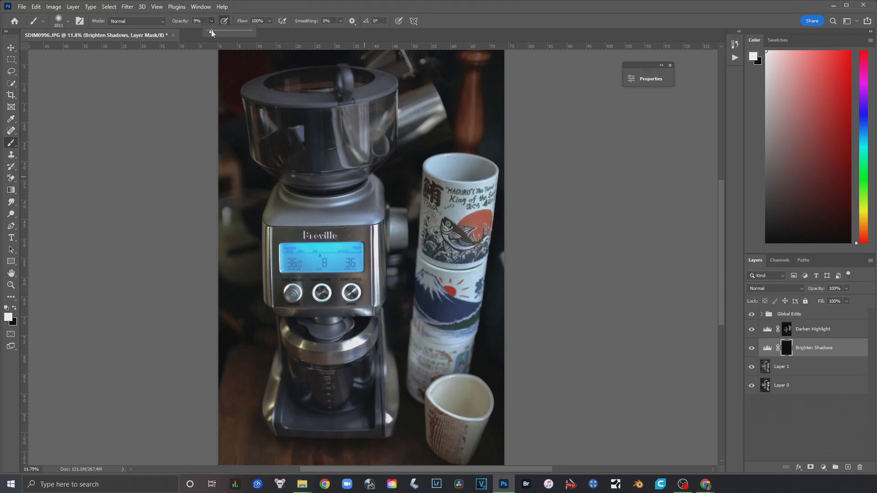
pyautogui.click(212, 20)
# Step: Paint white on the Brighten Shadows mask over the grinder's hopper, body and base and the dark areas around the cups
pyautogui.moveTo(329, 91)
pyautogui.mouseDown()
pyautogui.moveTo(280, 95)
pyautogui.moveTo(273, 131)
pyautogui.moveTo(295, 149)
pyautogui.moveTo(277, 119)
pyautogui.moveTo(305, 153)
pyautogui.moveTo(288, 134)
pyautogui.moveTo(279, 162)
pyautogui.moveTo(267, 124)
pyautogui.moveTo(314, 104)
pyautogui.moveTo(280, 143)
pyautogui.moveTo(322, 89)
pyautogui.moveTo(355, 88)
pyautogui.moveTo(274, 98)
pyautogui.moveTo(319, 79)
pyautogui.moveTo(282, 90)
pyautogui.moveTo(284, 130)
pyautogui.moveTo(263, 111)
pyautogui.moveTo(279, 146)
pyautogui.mouseUp()
pyautogui.moveTo(308, 194)
pyautogui.mouseDown()
pyautogui.moveTo(297, 184)
pyautogui.moveTo(299, 194)
pyautogui.moveTo(282, 209)
pyautogui.mouseUp()
pyautogui.press('space')
pyautogui.moveTo(330, 280); pyautogui.dragTo(337, 155)
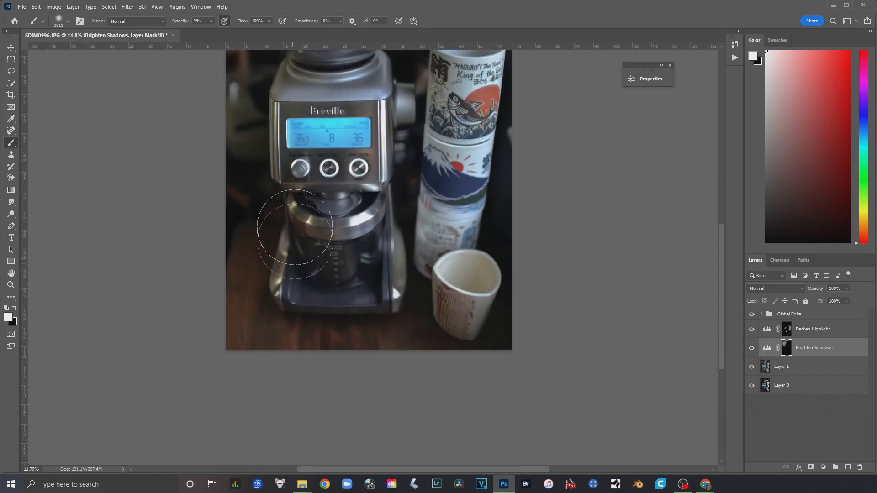
pyautogui.moveTo(299, 290)
pyautogui.mouseDown()
pyautogui.moveTo(287, 174)
pyautogui.moveTo(302, 288)
pyautogui.moveTo(292, 236)
pyautogui.moveTo(393, 284)
pyautogui.moveTo(421, 85)
pyautogui.moveTo(269, 228)
pyautogui.moveTo(329, 326)
pyautogui.moveTo(443, 216)
pyautogui.moveTo(303, 190)
pyautogui.moveTo(350, 241)
pyautogui.moveTo(302, 289)
pyautogui.moveTo(290, 252)
pyautogui.moveTo(328, 286)
pyautogui.moveTo(380, 264)
pyautogui.moveTo(370, 291)
pyautogui.moveTo(374, 260)
pyautogui.moveTo(380, 283)
pyautogui.mouseUp()
pyautogui.scroll(5, 389, 183)
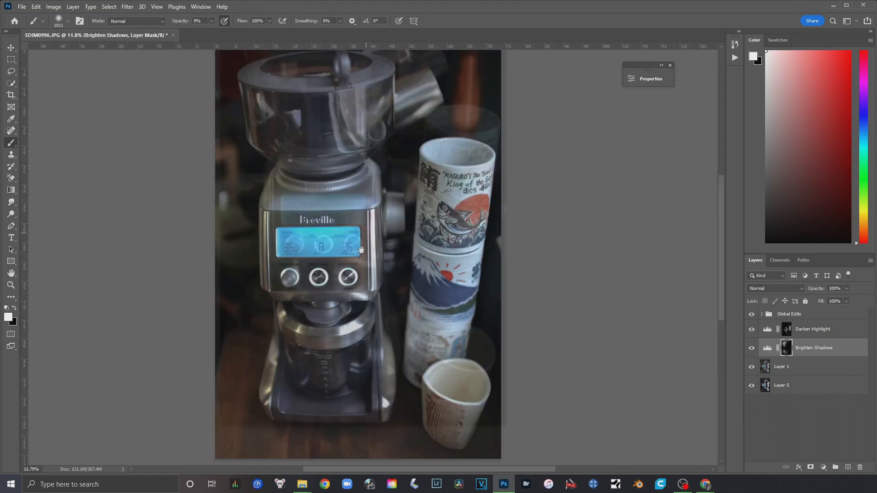
pyautogui.scroll(-4, 408, 283)
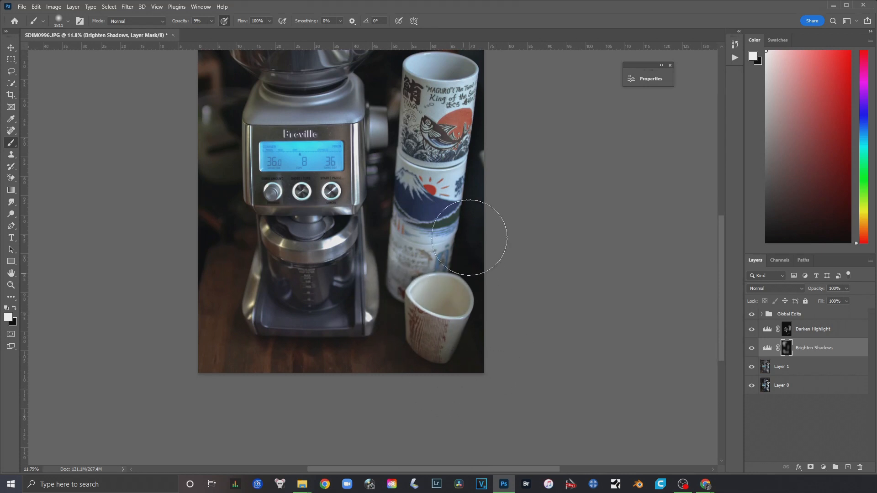
pyautogui.moveTo(281, 222)
pyautogui.mouseDown()
pyautogui.moveTo(324, 392)
pyautogui.moveTo(296, 372)
pyautogui.mouseUp()
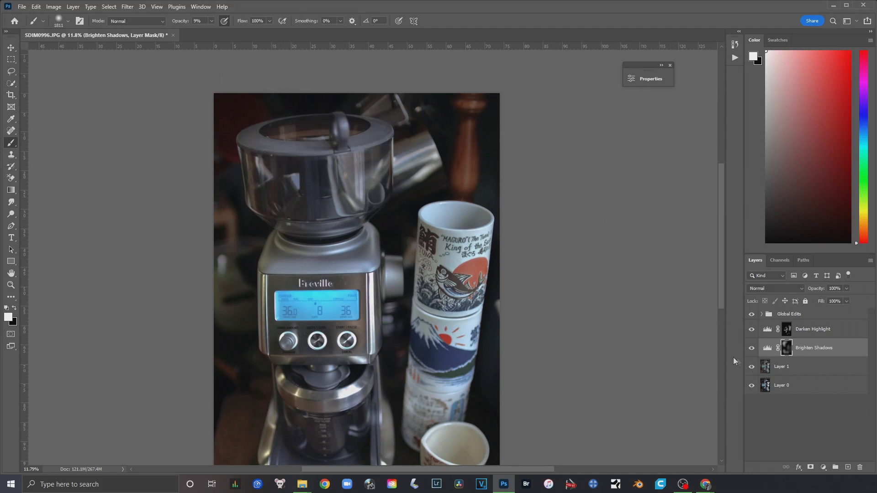
# Step: Compare the photo with and without the Brighten Shadows layer by toggling its visibility
pyautogui.click(751, 349)
pyautogui.click(751, 348)
pyautogui.click(752, 348)
pyautogui.click(751, 348)
pyautogui.scroll(-2, 419, 288)
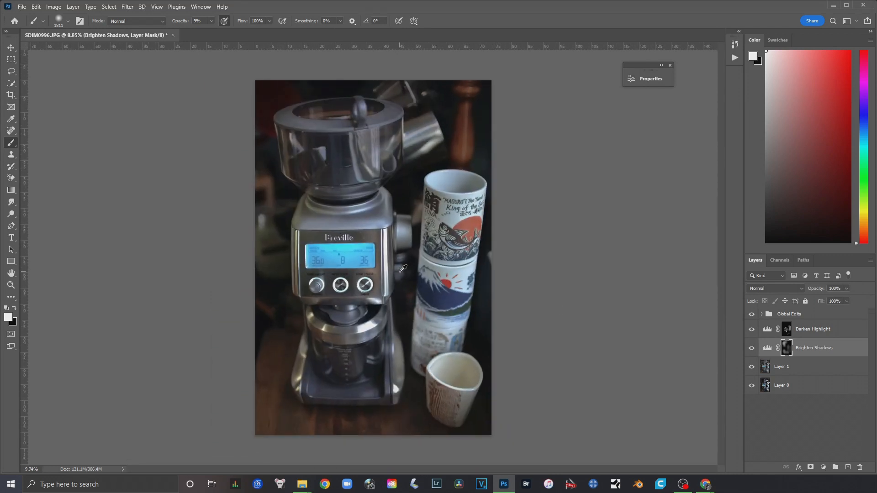
pyautogui.click(751, 348)
pyautogui.click(751, 348)
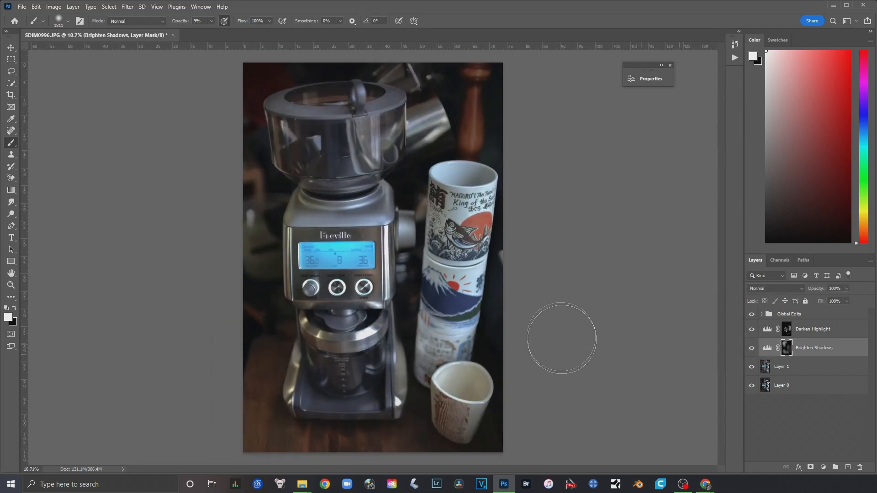
# Step: Reopen the Levels settings of the Brighten Shadows layer and readjust the midtone input level
pyautogui.doubleClick(766, 349)
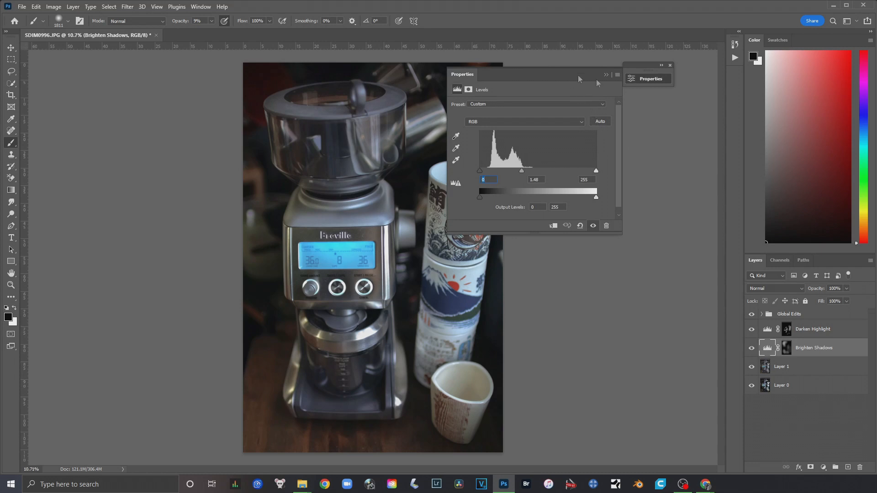
pyautogui.moveTo(561, 73); pyautogui.dragTo(611, 86)
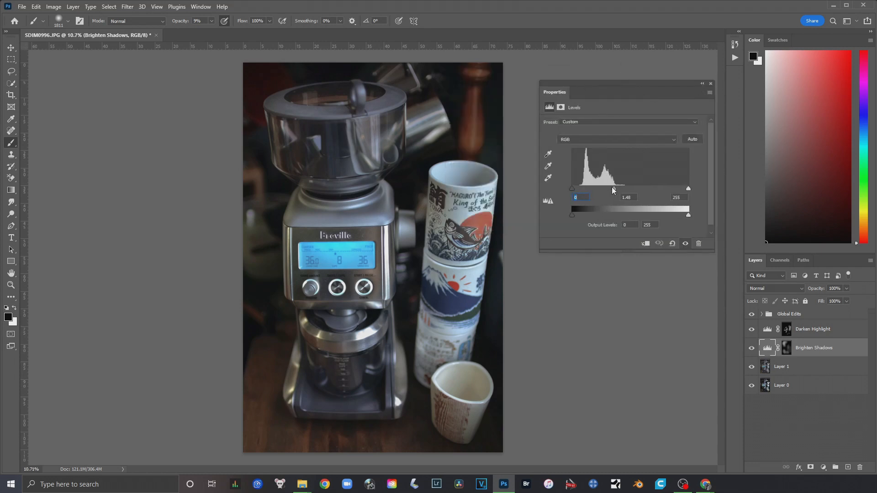
pyautogui.moveTo(615, 189)
pyautogui.mouseDown()
pyautogui.moveTo(643, 191)
pyautogui.moveTo(598, 189)
pyautogui.moveTo(694, 189)
pyautogui.moveTo(604, 195)
pyautogui.mouseUp()
pyautogui.click(710, 85)
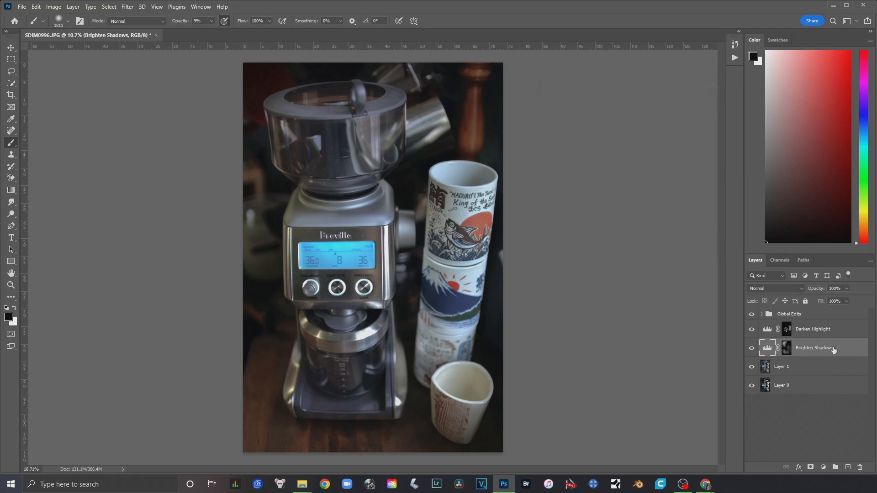
# Step: Reduce the opacity of the Brighten Shadows layer to 64%
pyautogui.press('x')
pyautogui.hotkey('ctrl', '\\')
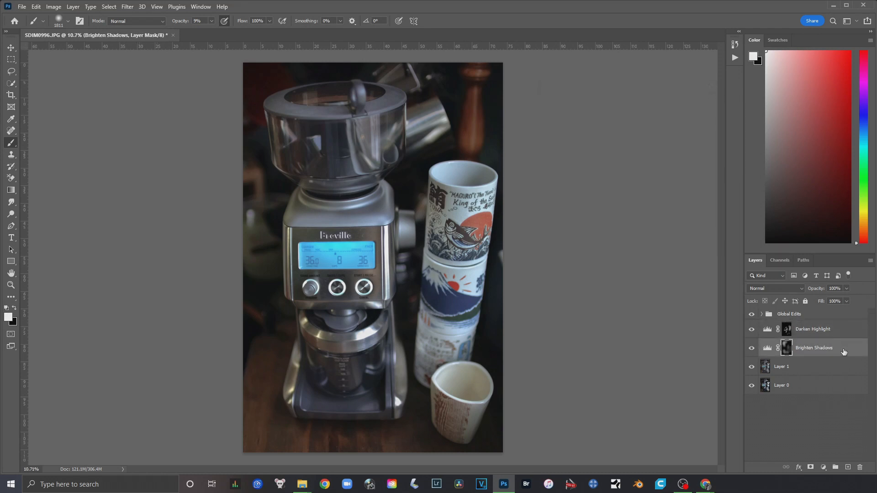
pyautogui.click(846, 289)
pyautogui.moveTo(820, 300); pyautogui.dragTo(816, 299)
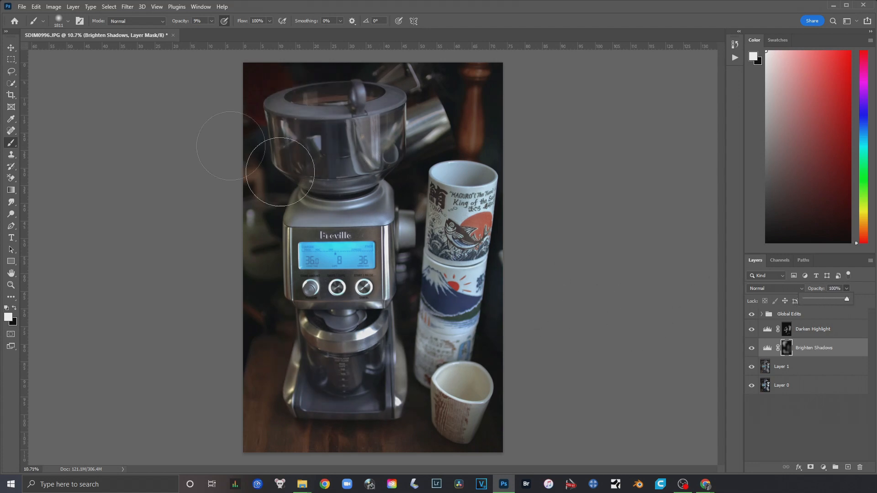
pyautogui.moveTo(848, 299)
pyautogui.mouseDown()
pyautogui.moveTo(797, 303)
pyautogui.moveTo(837, 302)
pyautogui.mouseUp()
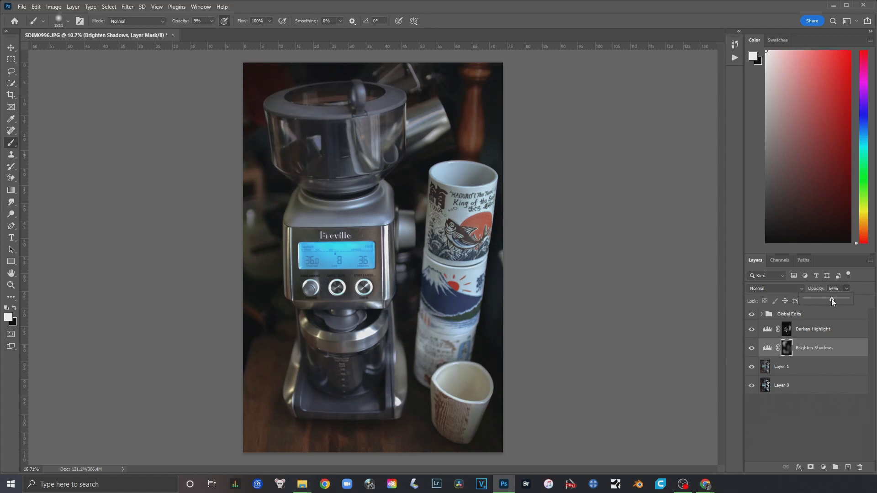
# Step: Check the effect of the reduced Brighten Shadows layer by switching its visibility off and on
pyautogui.click(750, 348)
pyautogui.click(751, 348)
pyautogui.click(751, 348)
pyautogui.click(852, 330)
pyautogui.click(843, 348)
# Step: Add a Levels adjustment layer named "Add Contrast to Screen" directly above Layer 1
pyautogui.scroll(8, 339, 262)
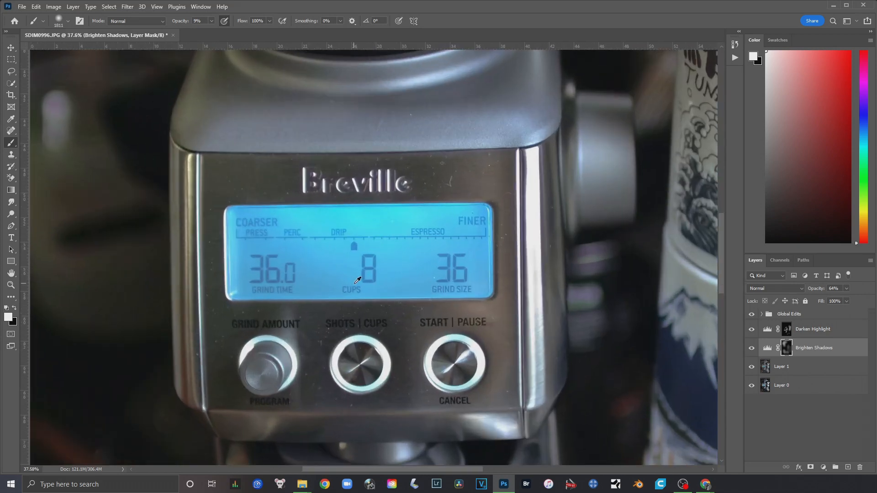
pyautogui.scroll(-7, 358, 280)
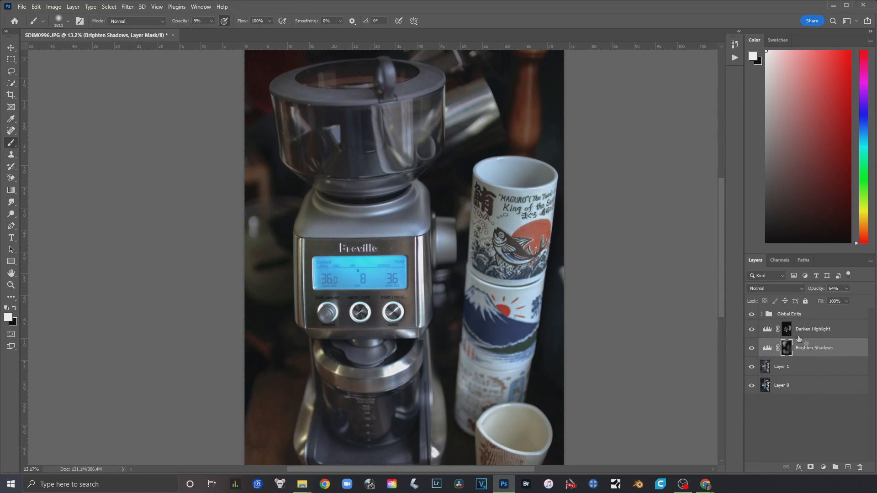
pyautogui.click(813, 367)
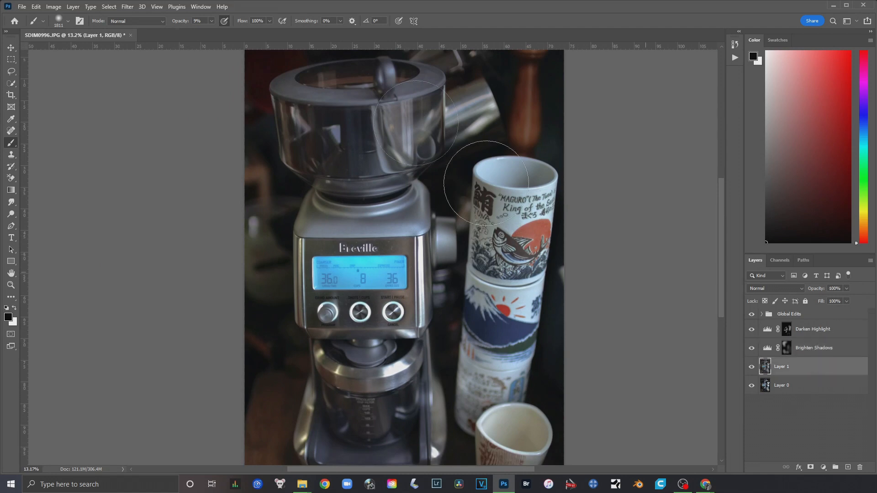
pyautogui.click(72, 7)
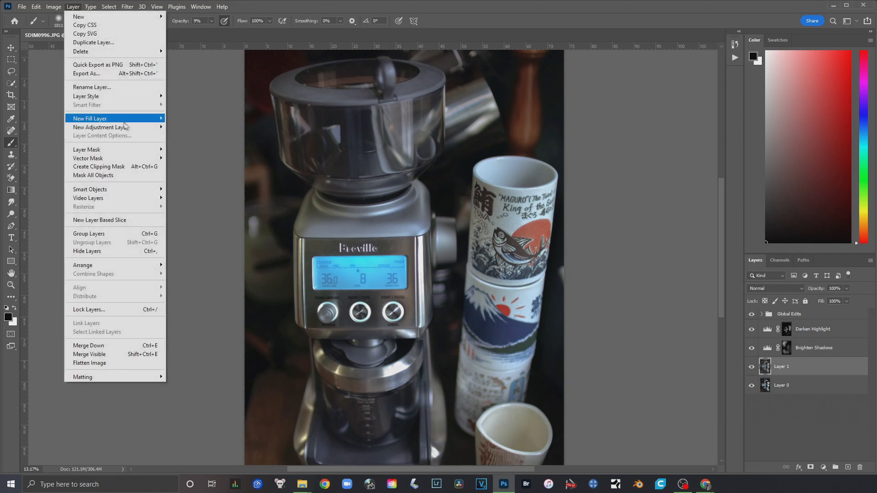
pyautogui.moveTo(128, 128)
pyautogui.click(208, 136)
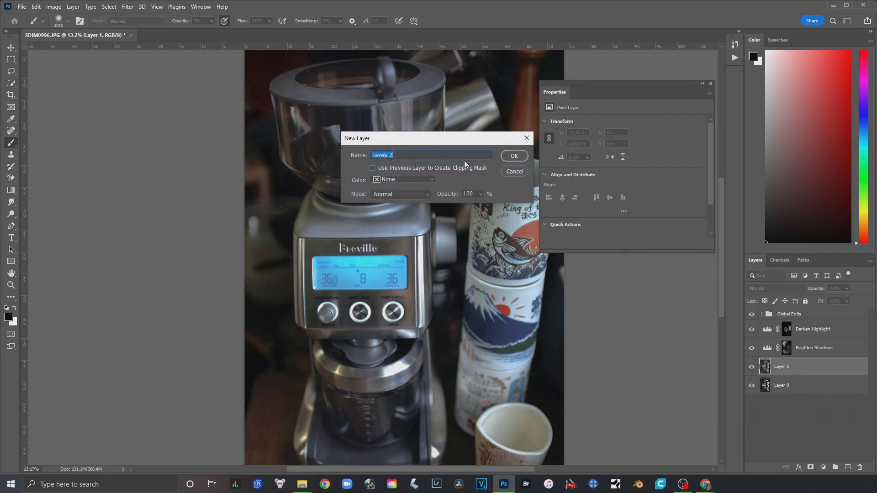
pyautogui.write('Add Contrast to Screen')
pyautogui.press('Return')
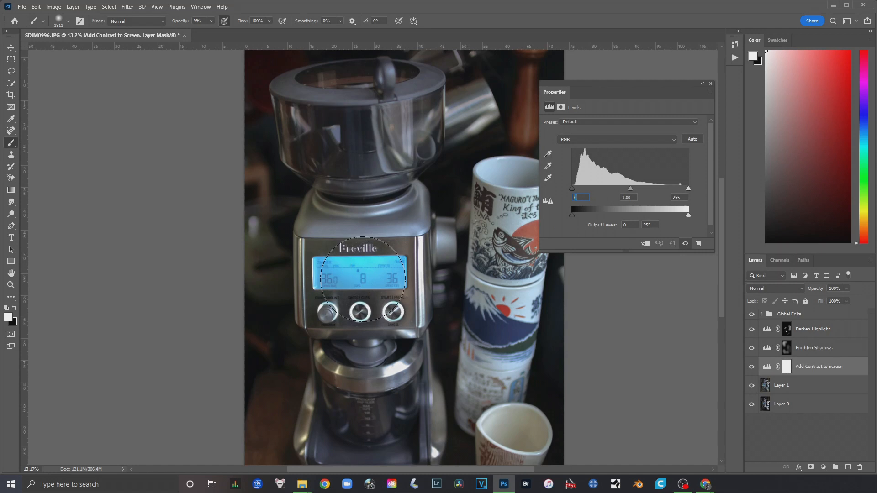
# Step: Increase the contrast for the grinder's display by setting the Levels black input to 89 and the white input to 204
pyautogui.moveTo(673, 85)
pyautogui.mouseDown()
pyautogui.moveTo(556, 95)
pyautogui.moveTo(588, 83)
pyautogui.mouseUp()
pyautogui.press('alt')
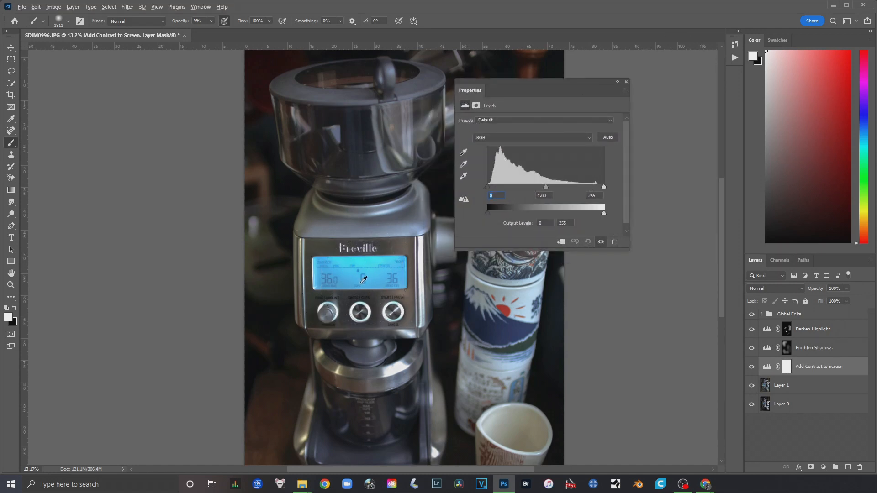
pyautogui.moveTo(547, 187); pyautogui.dragTo(513, 188)
pyautogui.moveTo(487, 187); pyautogui.dragTo(527, 188)
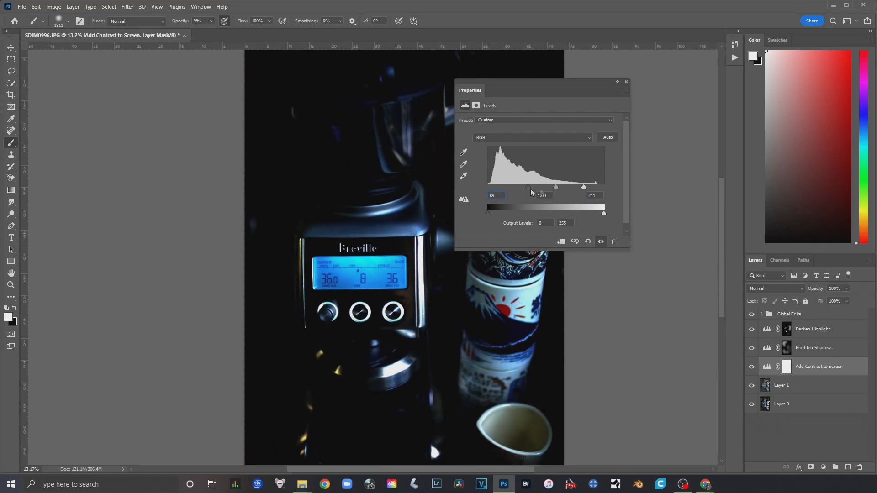
pyautogui.moveTo(582, 187); pyautogui.dragTo(580, 187)
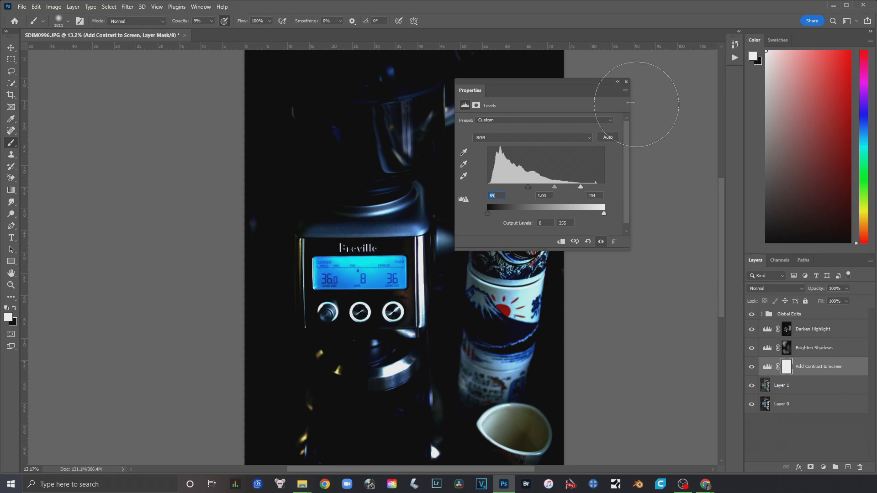
pyautogui.click(617, 83)
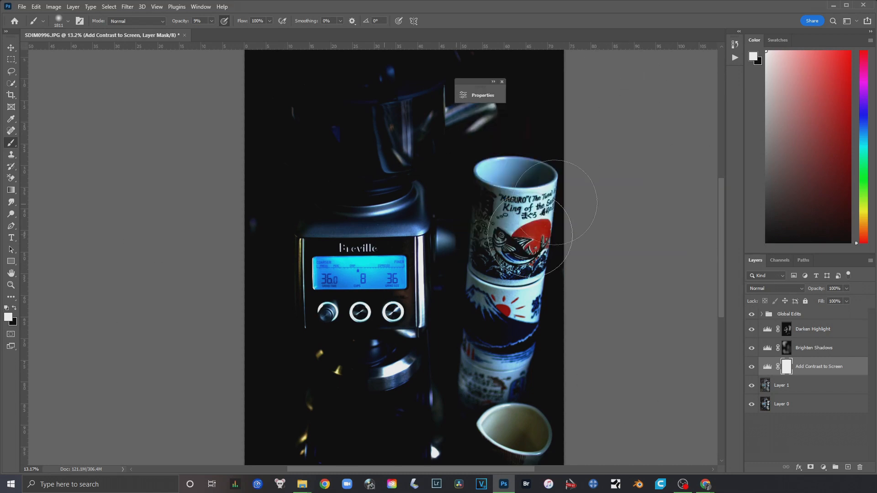
# Step: Invert the Add Contrast to Screen mask to black to hide the contrast effect across the whole image
pyautogui.scroll(-2, 370, 233)
pyautogui.scroll(1, 372, 258)
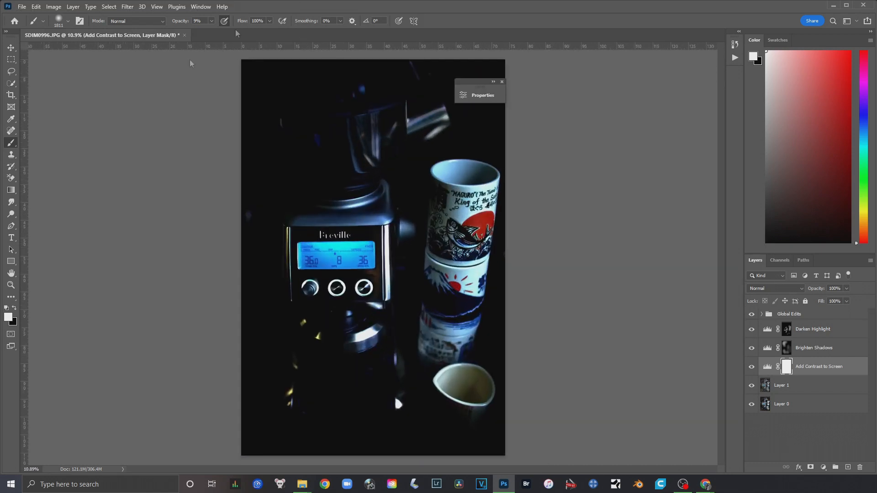
pyautogui.scroll(-1, 387, 234)
pyautogui.scroll(1, 388, 234)
pyautogui.hotkey('ctrl', 'i')
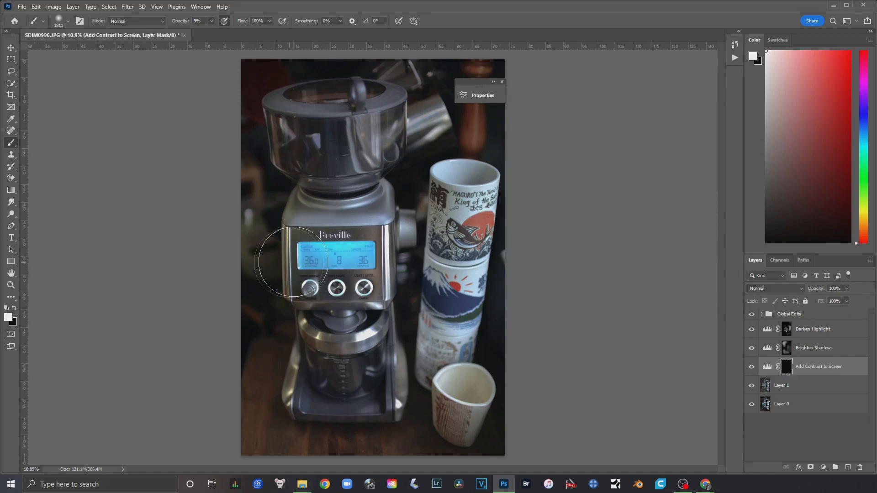
# Step: Set up a hard-edged 401 px brush at 100% opacity for masking the grinder's display
pyautogui.scroll(5, 332, 261)
pyautogui.scroll(2, 333, 261)
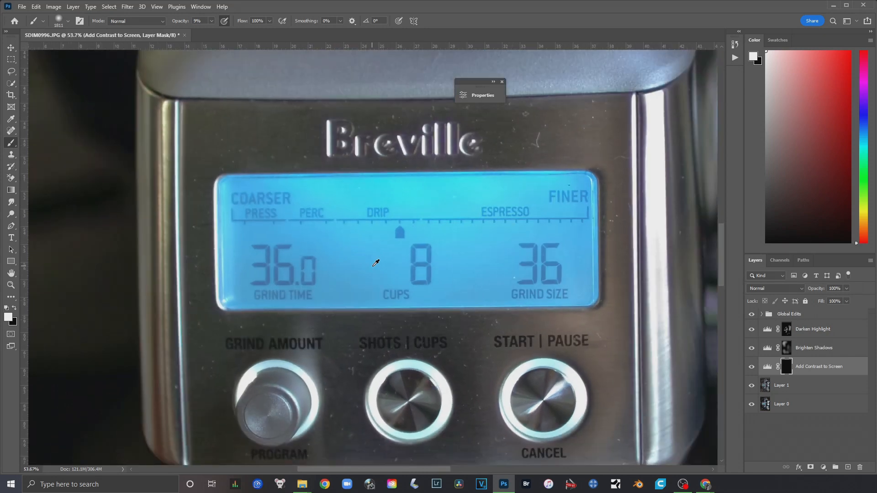
pyautogui.rightClick(422, 276)
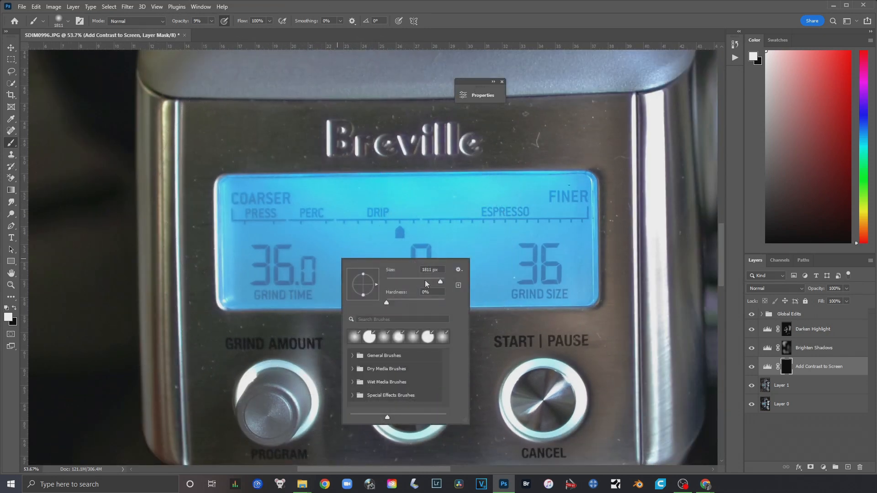
pyautogui.moveTo(435, 281); pyautogui.dragTo(423, 280)
pyautogui.moveTo(386, 301)
pyautogui.mouseDown()
pyautogui.moveTo(458, 300)
pyautogui.moveTo(436, 281)
pyautogui.mouseUp()
pyautogui.press('Return')
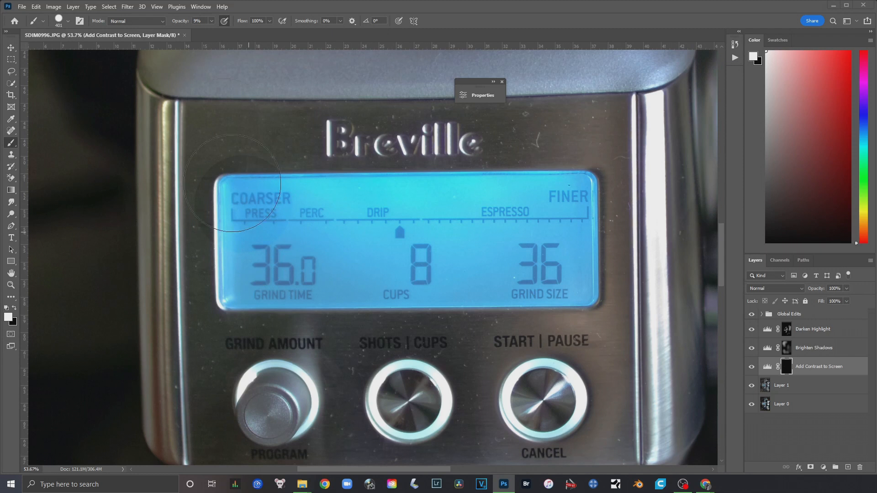
pyautogui.click(211, 21)
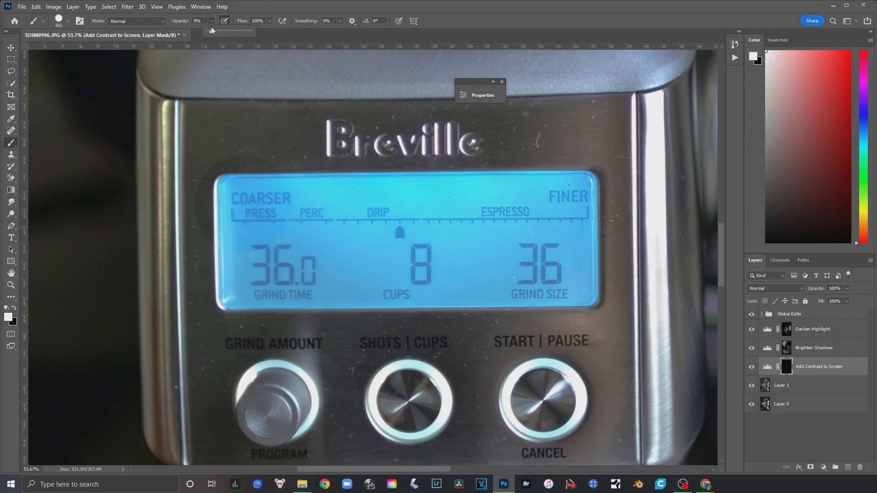
pyautogui.press('Return')
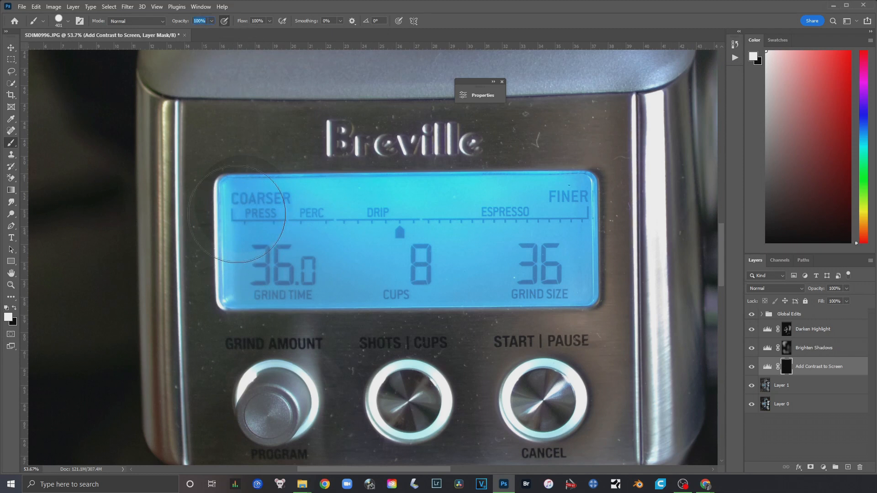
# Step: Paint white on the Add Contrast to Screen mask over the entire blue display using straight connected strokes
pyautogui.click(243, 205)
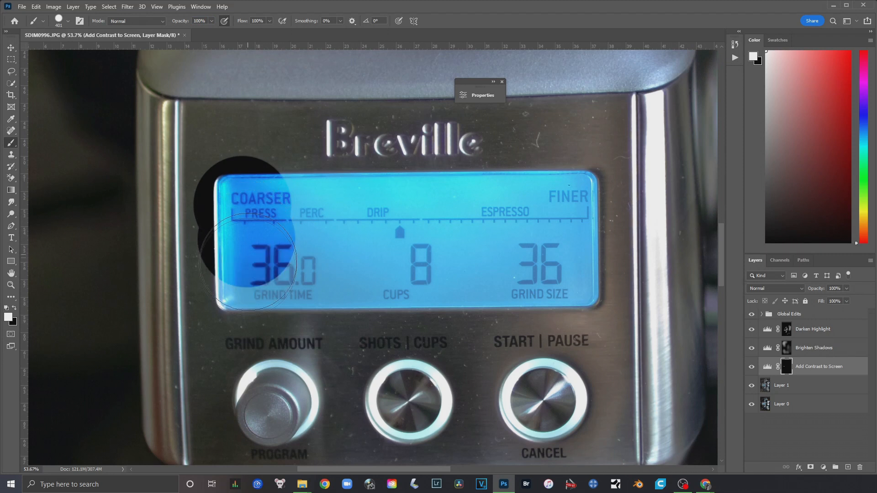
pyautogui.click(249, 281)
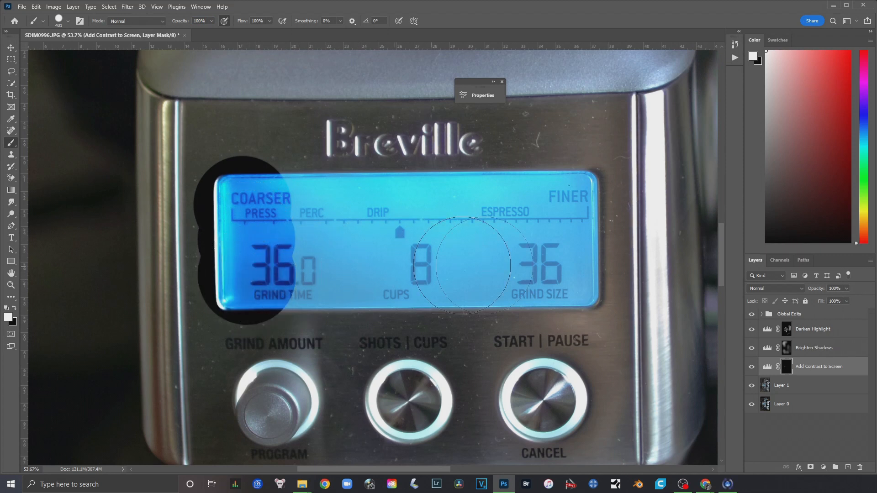
pyautogui.keyDown('shift'); pyautogui.click(566, 272); pyautogui.keyUp('shift')
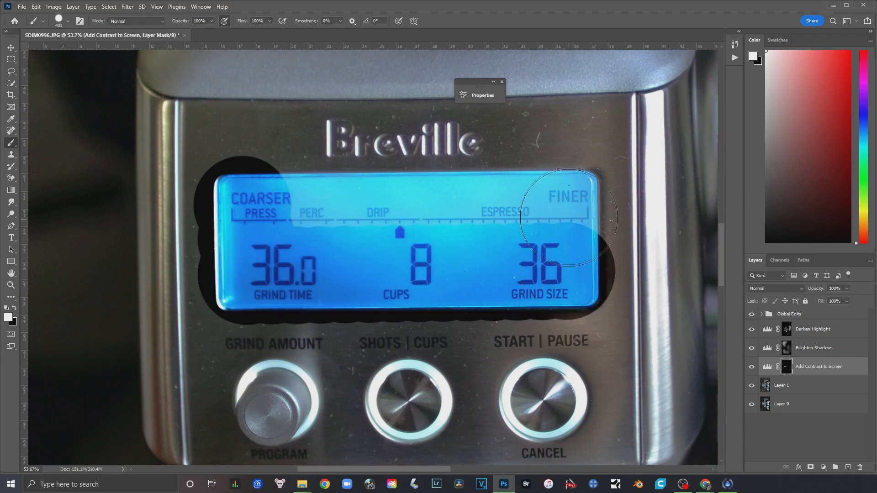
pyautogui.click(571, 201)
pyautogui.keyDown('shift'); pyautogui.click(321, 206); pyautogui.keyUp('shift')
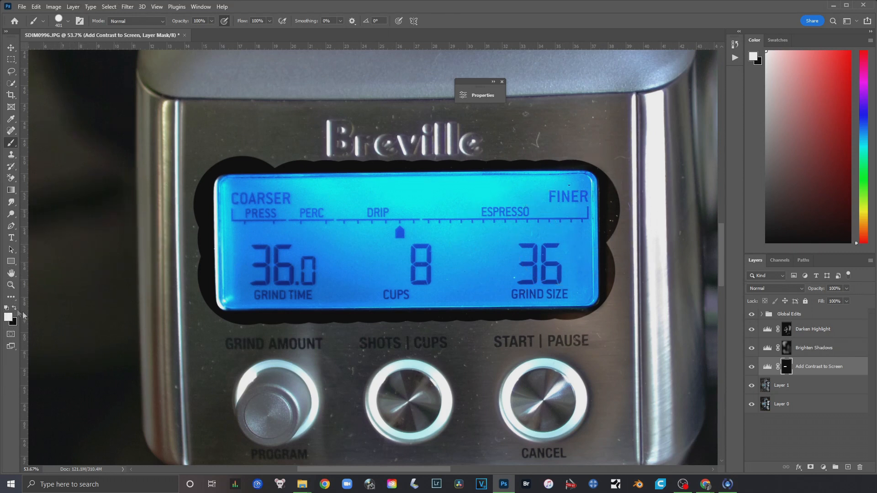
# Step: Set up a black 78 px brush with 67% hardness and start masking out the contrast spill outside the display's upper-right edge
pyautogui.press('x')
pyautogui.rightClick(599, 197)
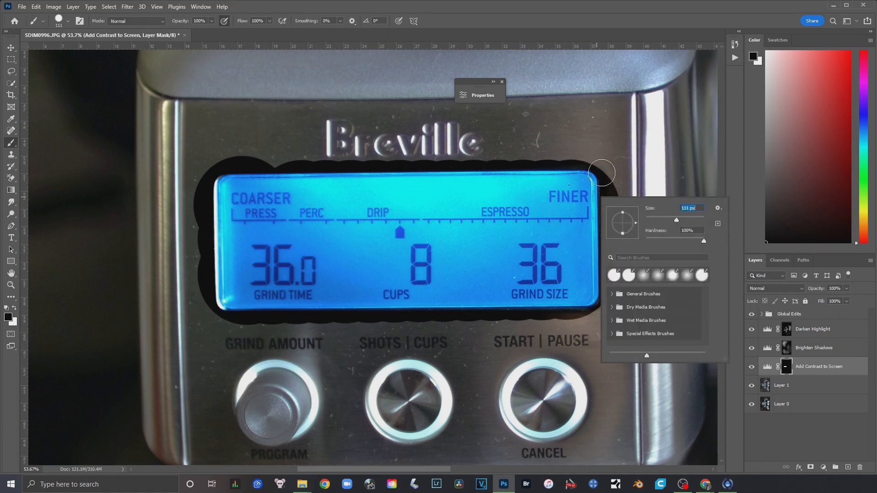
pyautogui.moveTo(673, 217); pyautogui.dragTo(668, 218)
pyautogui.click(613, 165)
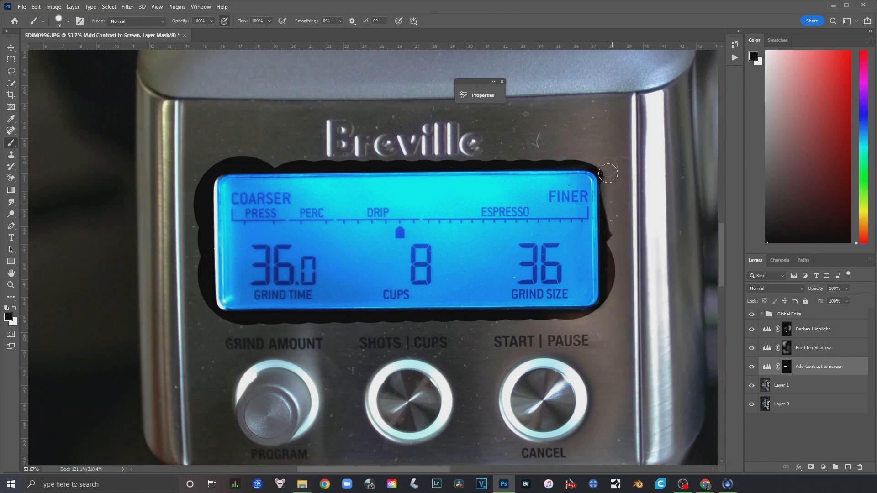
pyautogui.rightClick(635, 215)
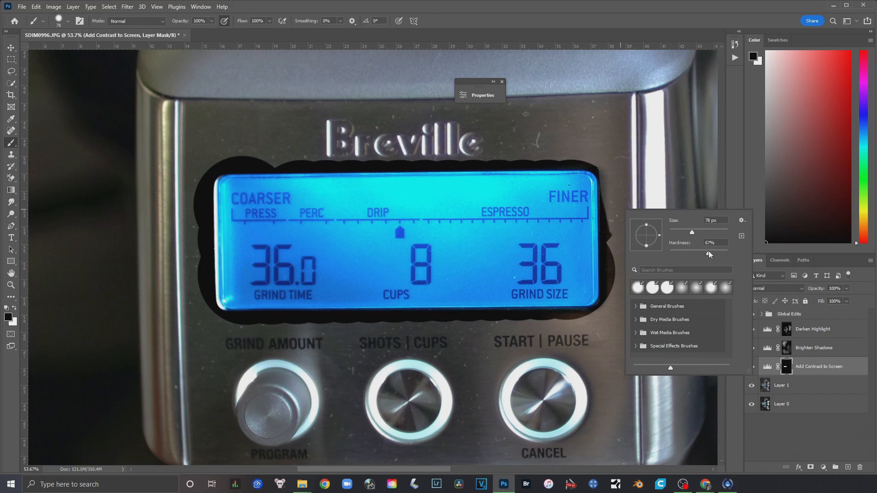
pyautogui.click(615, 205)
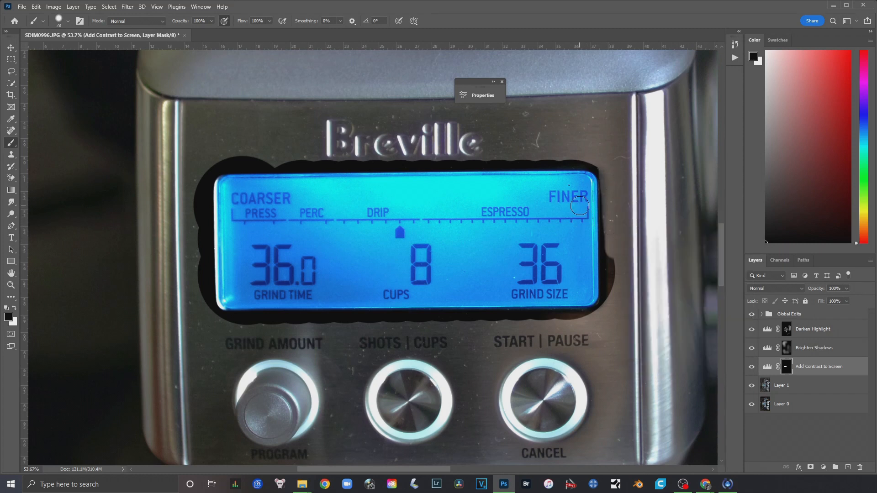
# Step: Paint black on the Add Contrast to Screen mask along the display's right edge down to its lower-right corner
pyautogui.scroll(6, 574, 205)
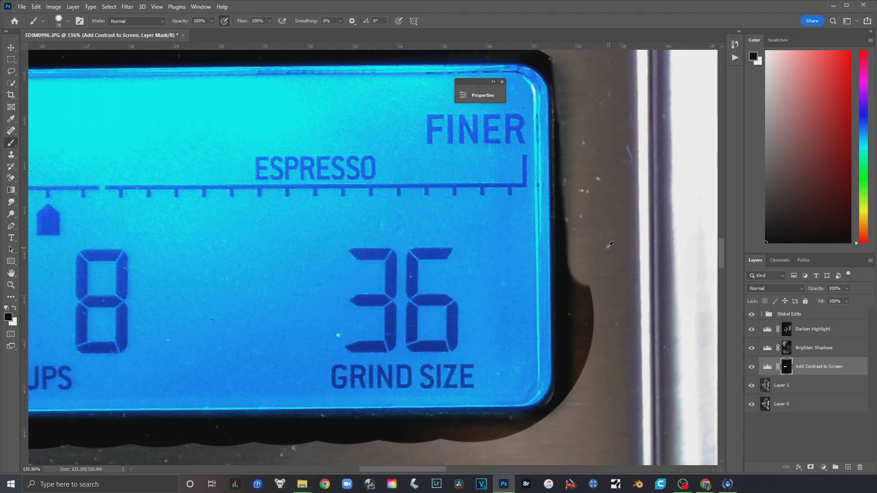
pyautogui.scroll(-3, 578, 297)
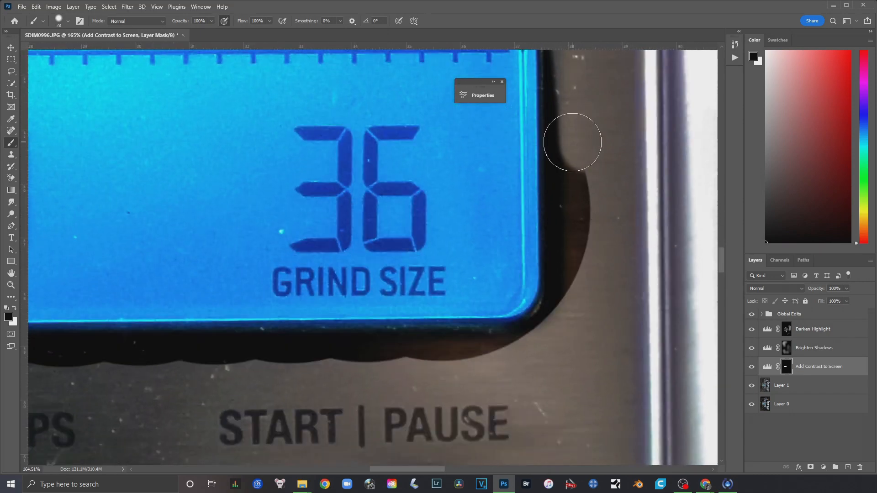
pyautogui.moveTo(587, 221)
pyautogui.mouseDown()
pyautogui.moveTo(568, 231)
pyautogui.moveTo(566, 208)
pyautogui.moveTo(570, 284)
pyautogui.moveTo(556, 335)
pyautogui.moveTo(569, 279)
pyautogui.moveTo(612, 228)
pyautogui.mouseUp()
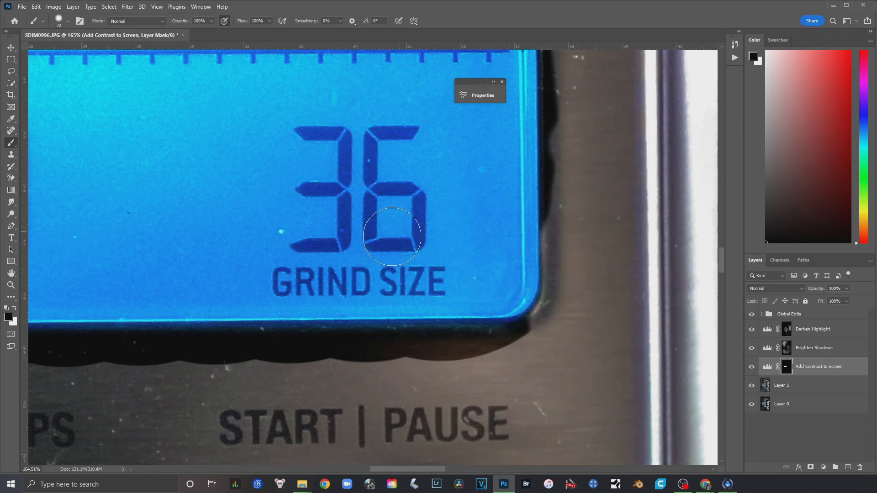
pyautogui.scroll(-3, 527, 201)
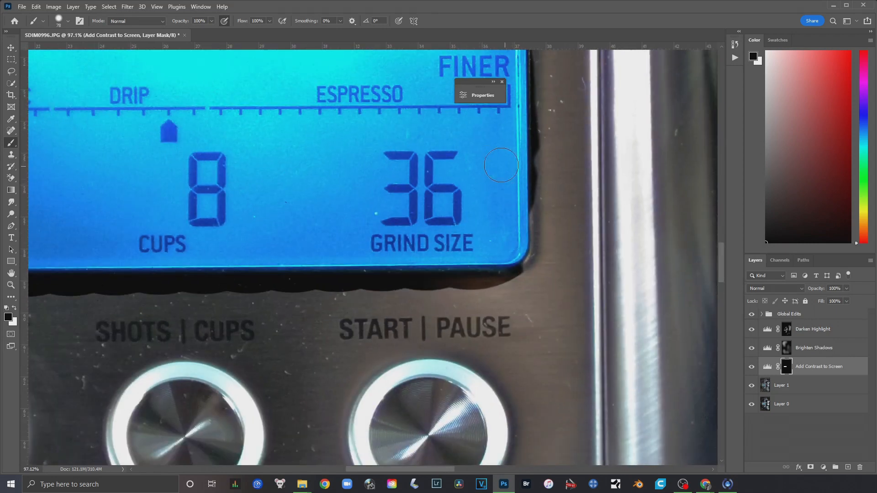
pyautogui.click(495, 147)
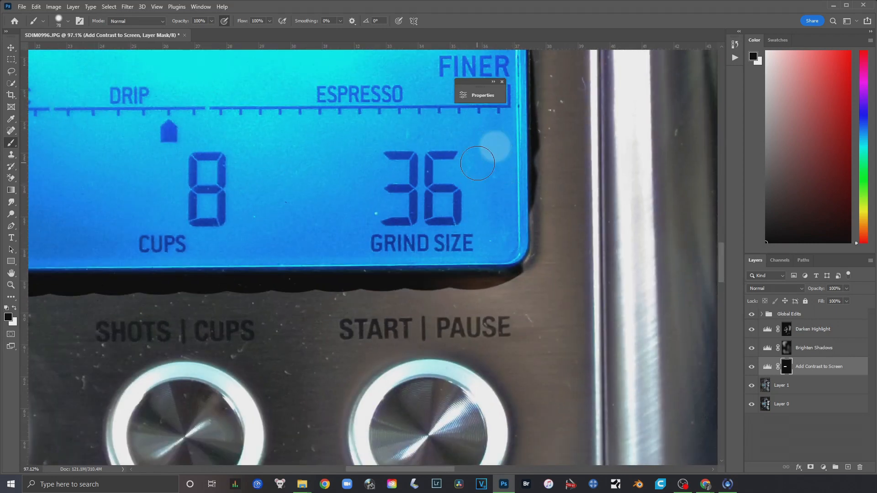
pyautogui.moveTo(379, 197)
pyautogui.mouseDown()
pyautogui.moveTo(586, 203)
pyautogui.moveTo(579, 204)
pyautogui.mouseUp()
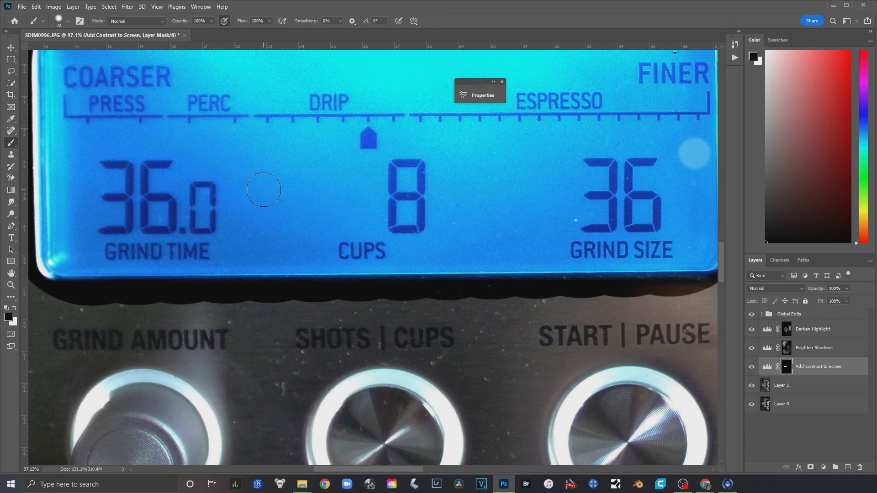
pyautogui.keyDown('shift'); pyautogui.click(264, 189); pyautogui.keyUp('shift')
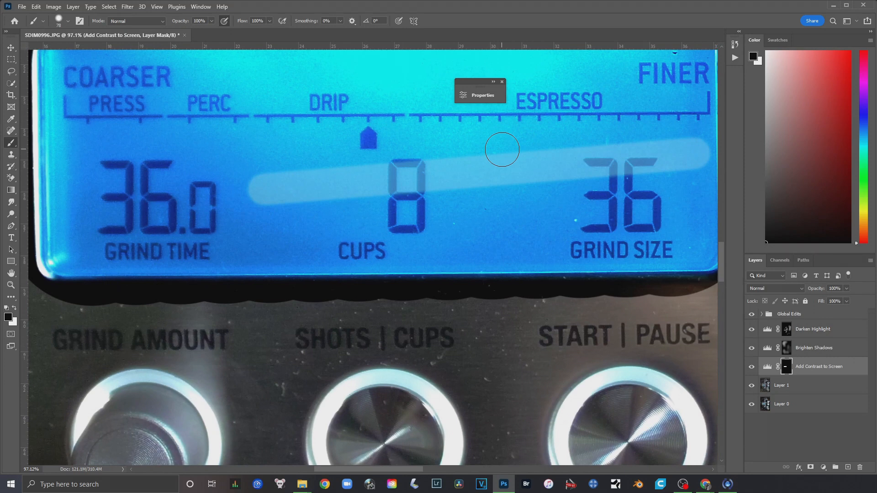
pyautogui.hotkey('ctrl', 'z')
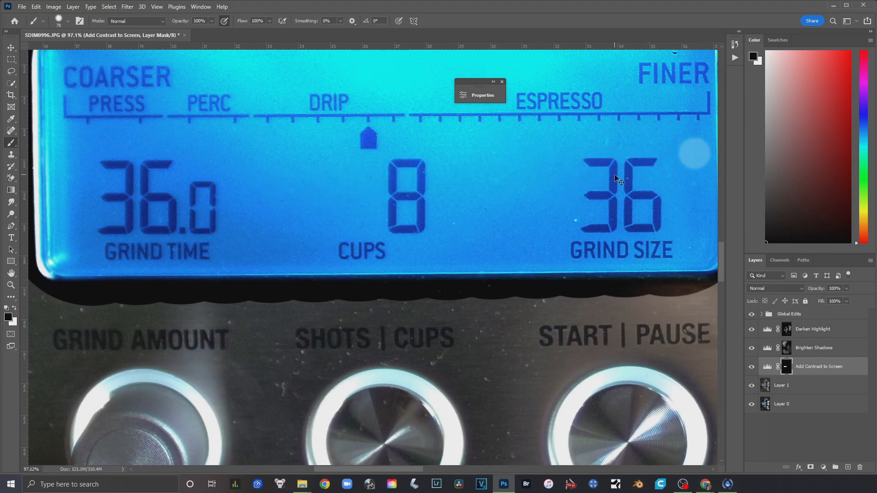
# Step: Paint black on the mask along the rest of the display's right edge and around its upper-right corner
pyautogui.scroll(3, 618, 179)
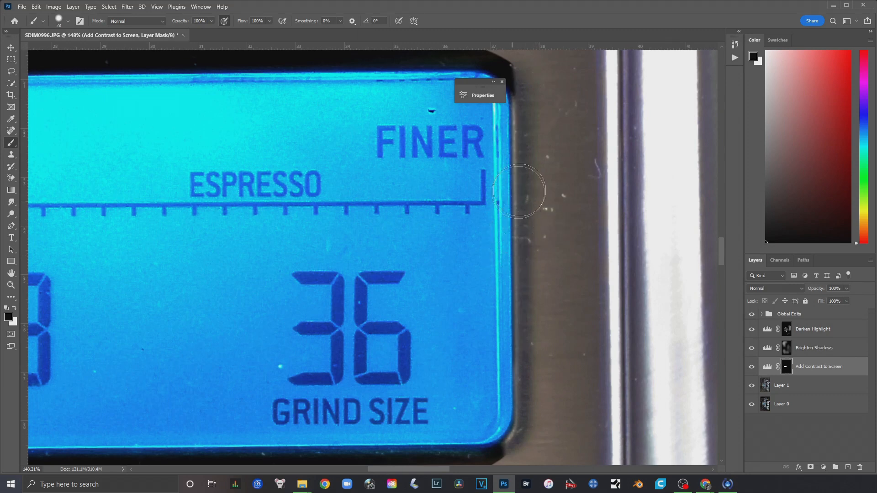
pyautogui.moveTo(535, 224); pyautogui.dragTo(589, 431)
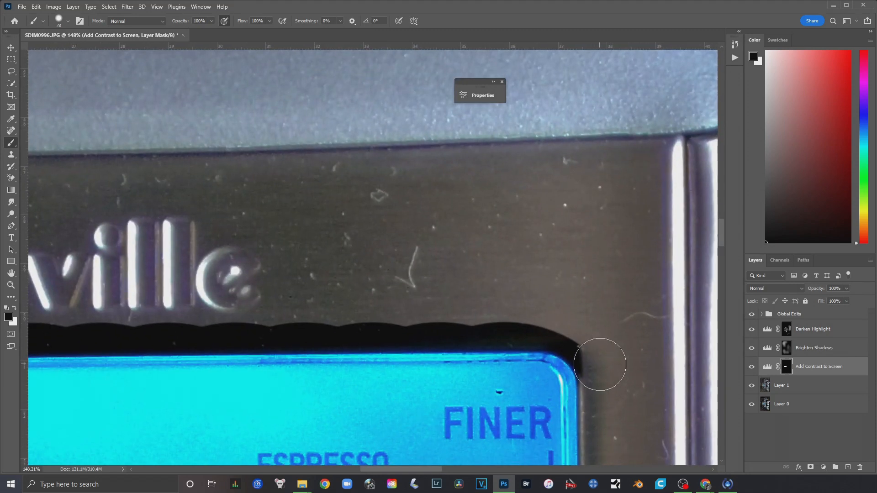
pyautogui.moveTo(591, 354)
pyautogui.mouseDown()
pyautogui.moveTo(558, 328)
pyautogui.moveTo(529, 324)
pyautogui.moveTo(567, 333)
pyautogui.moveTo(601, 368)
pyautogui.moveTo(548, 315)
pyautogui.moveTo(537, 328)
pyautogui.mouseUp()
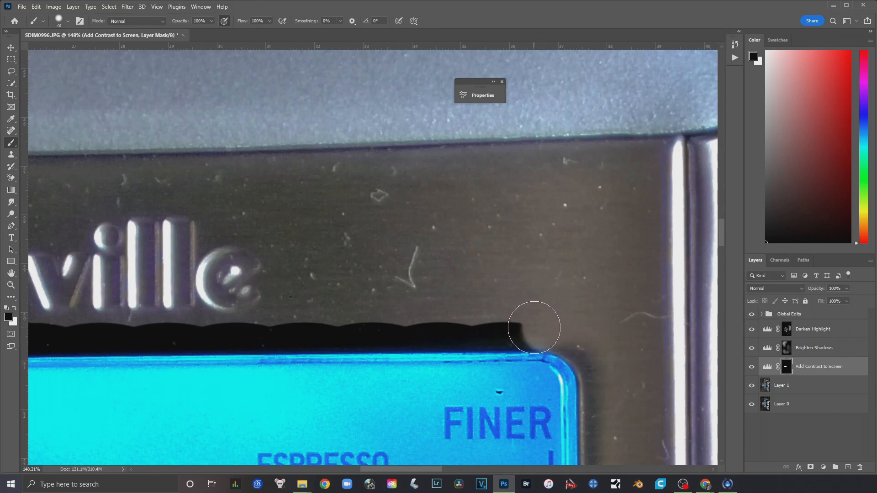
pyautogui.click(533, 327)
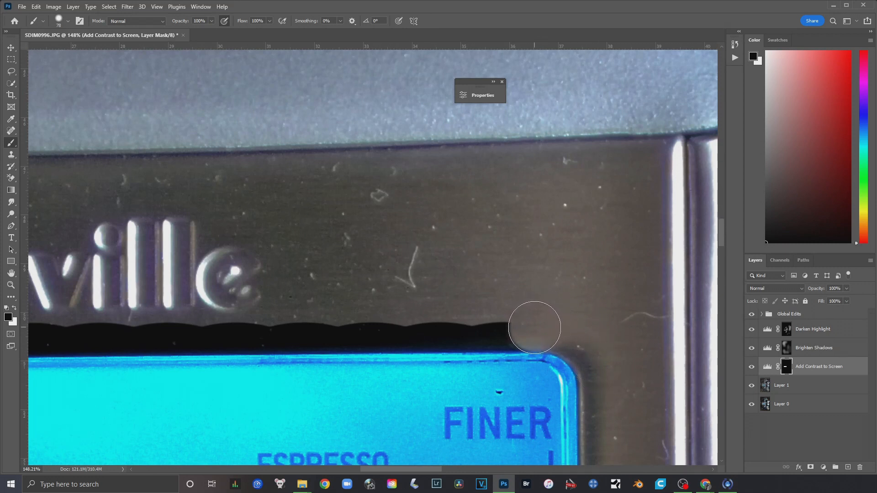
# Step: Mask out the dark spill above the display with straight connected black strokes along its top edge to the upper-left corner
pyautogui.moveTo(278, 361); pyautogui.dragTo(568, 334)
pyautogui.moveTo(229, 397)
pyautogui.mouseDown()
pyautogui.moveTo(685, 365)
pyautogui.moveTo(427, 341)
pyautogui.mouseUp()
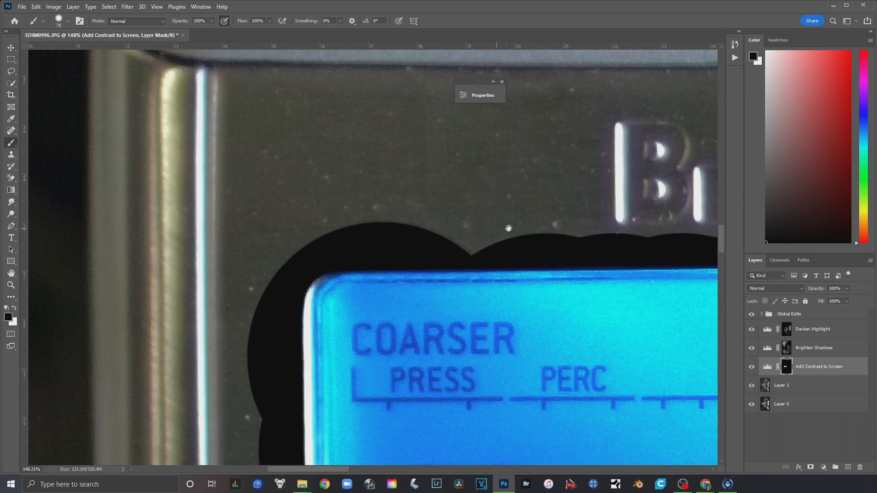
pyautogui.moveTo(552, 238); pyautogui.dragTo(466, 270)
pyautogui.moveTo(317, 269)
pyautogui.mouseDown()
pyautogui.moveTo(618, 307)
pyautogui.moveTo(555, 289)
pyautogui.mouseUp()
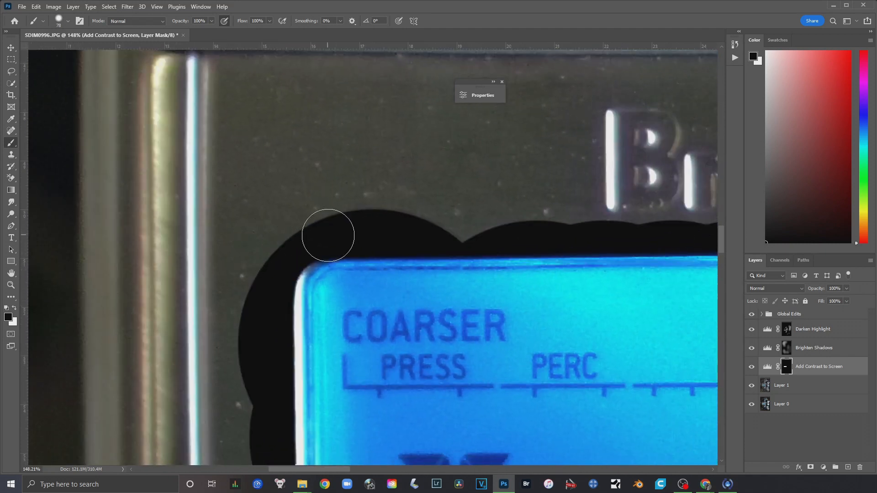
pyautogui.keyDown('shift'); pyautogui.click(328, 234); pyautogui.keyUp('shift')
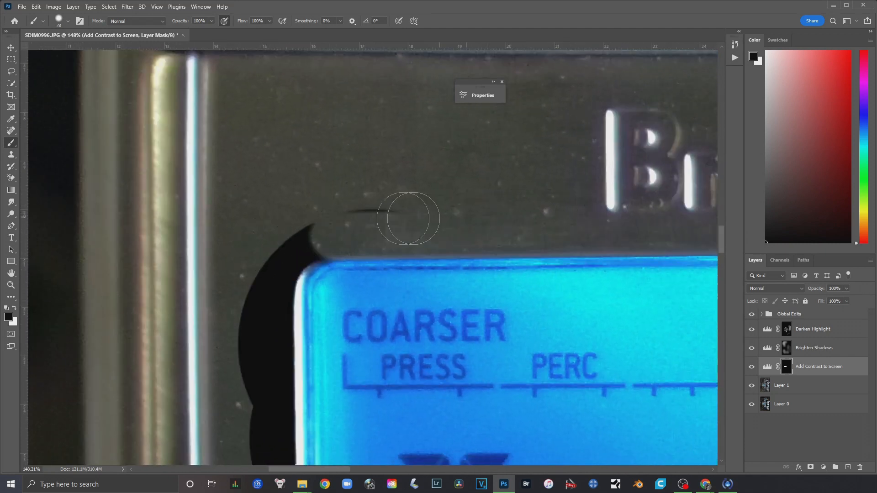
# Step: Paint black on the mask down the display's left edge and around its upper-left and lower-left corners
pyautogui.moveTo(708, 228)
pyautogui.mouseDown()
pyautogui.moveTo(276, 242)
pyautogui.moveTo(313, 270)
pyautogui.moveTo(219, 325)
pyautogui.mouseUp()
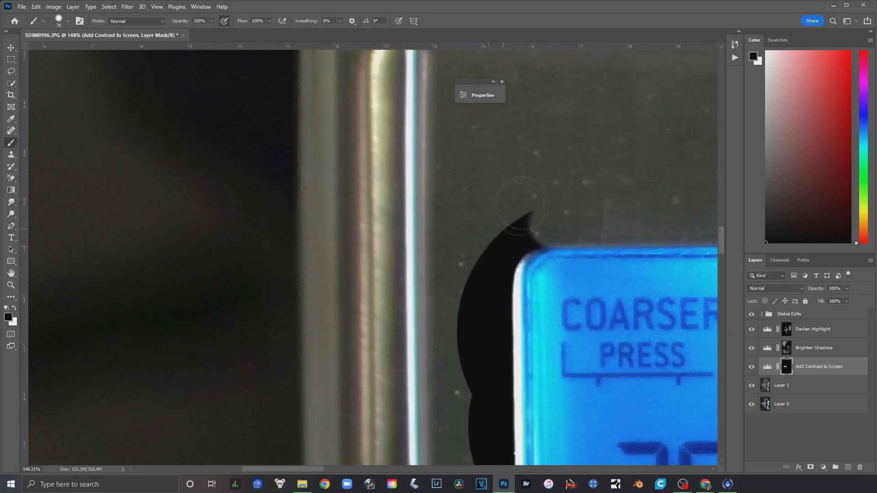
pyautogui.moveTo(540, 223)
pyautogui.mouseDown()
pyautogui.moveTo(533, 219)
pyautogui.moveTo(505, 239)
pyautogui.moveTo(493, 294)
pyautogui.moveTo(466, 280)
pyautogui.moveTo(483, 294)
pyautogui.moveTo(483, 201)
pyautogui.moveTo(452, 5)
pyautogui.mouseUp()
pyautogui.moveTo(459, 298)
pyautogui.mouseDown()
pyautogui.moveTo(436, 294)
pyautogui.moveTo(420, 261)
pyautogui.moveTo(430, 135)
pyautogui.mouseUp()
pyautogui.moveTo(431, 135)
pyautogui.mouseDown()
pyautogui.moveTo(435, 203)
pyautogui.moveTo(434, 90)
pyautogui.mouseUp()
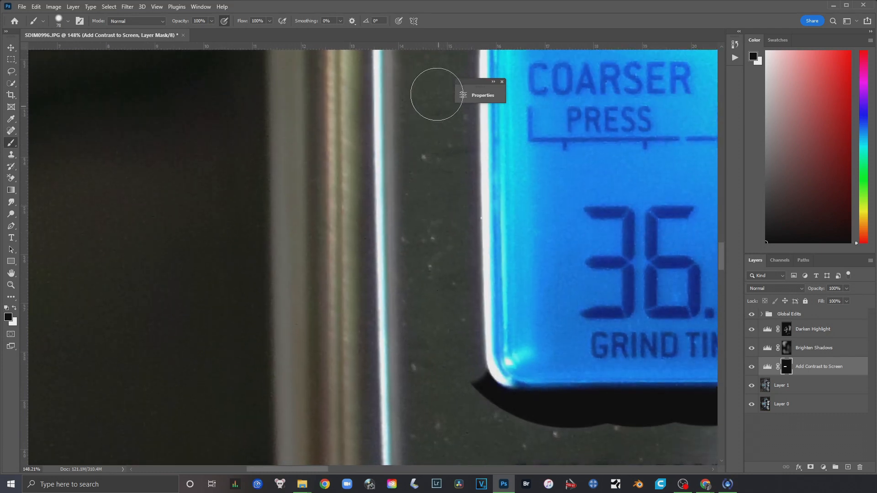
pyautogui.moveTo(520, 413); pyautogui.dragTo(472, 302)
pyautogui.moveTo(440, 275)
pyautogui.mouseDown()
pyautogui.moveTo(426, 284)
pyautogui.moveTo(453, 299)
pyautogui.mouseUp()
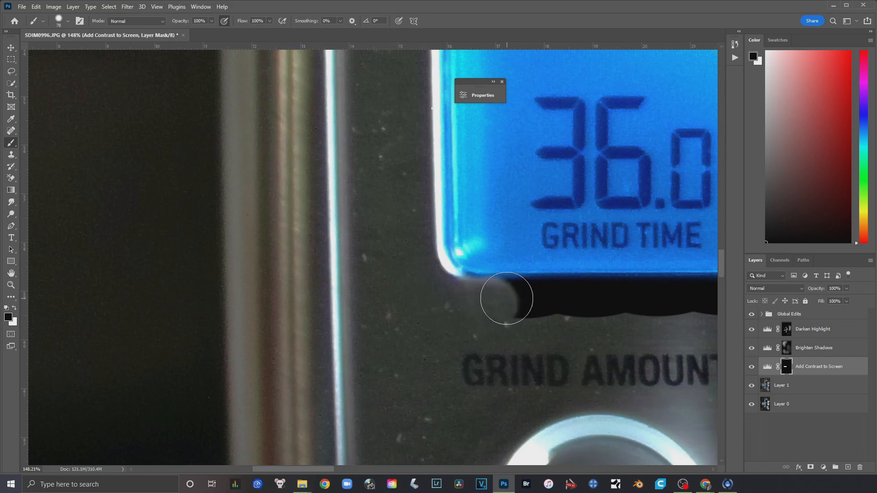
# Step: Mask out the spill below the display with a straight connected black stroke along its bottom edge, and clean the lower-right corner
pyautogui.moveTo(570, 297)
pyautogui.mouseDown()
pyautogui.moveTo(430, 309)
pyautogui.moveTo(192, 287)
pyautogui.mouseUp()
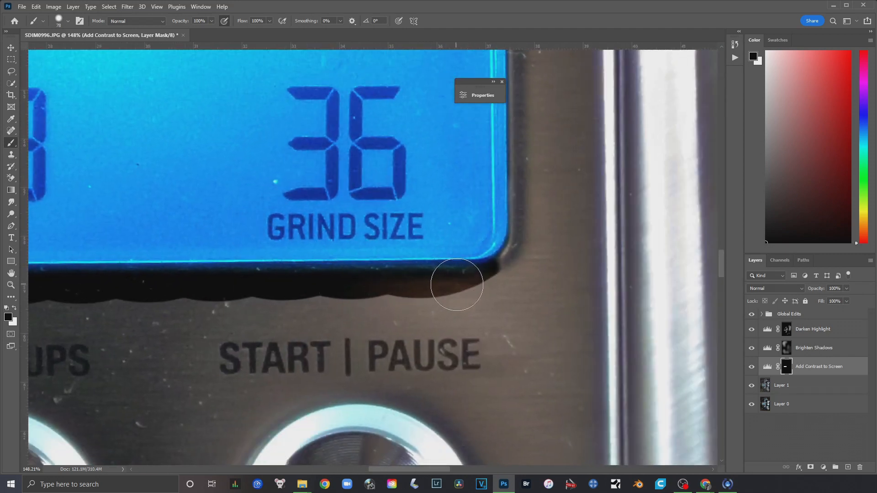
pyautogui.keyDown('shift'); pyautogui.click(460, 286); pyautogui.keyUp('shift')
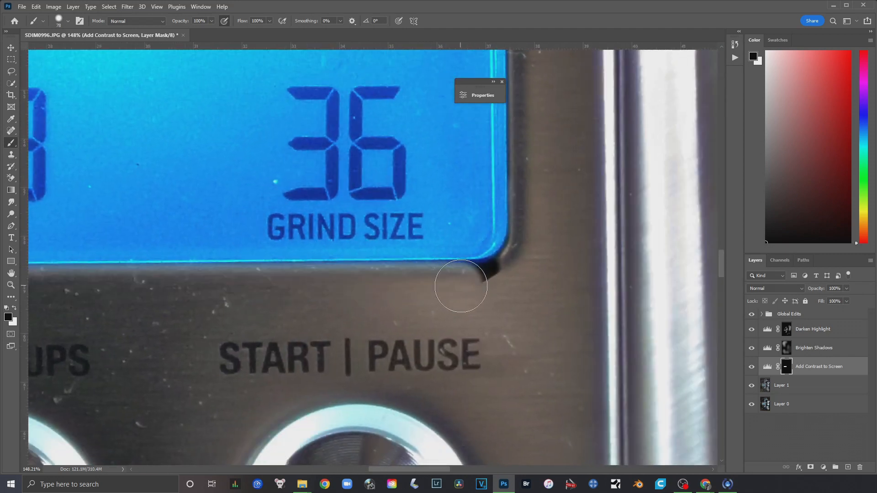
pyautogui.moveTo(476, 276); pyautogui.dragTo(558, 293)
# Step: Compare the whole photo with and without the Add Contrast to Screen layer to judge the display's contrast
pyautogui.scroll(-5, 559, 293)
pyautogui.scroll(-2, 312, 311)
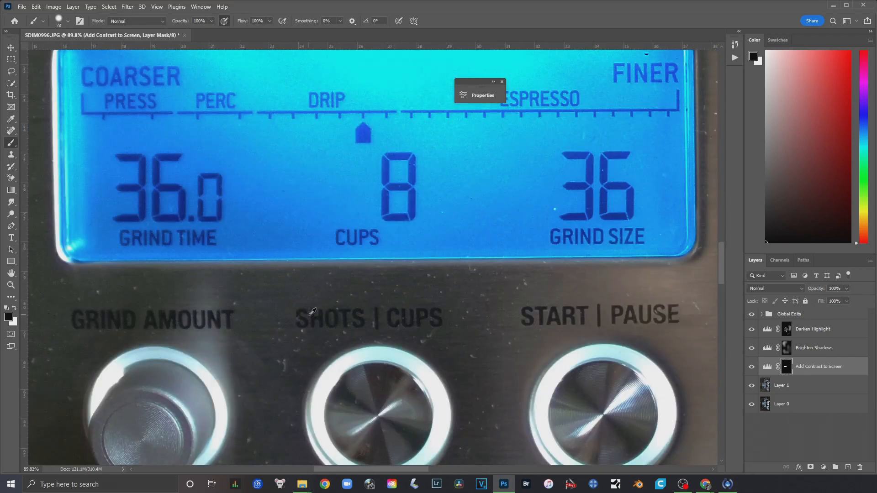
pyautogui.scroll(-15, 313, 312)
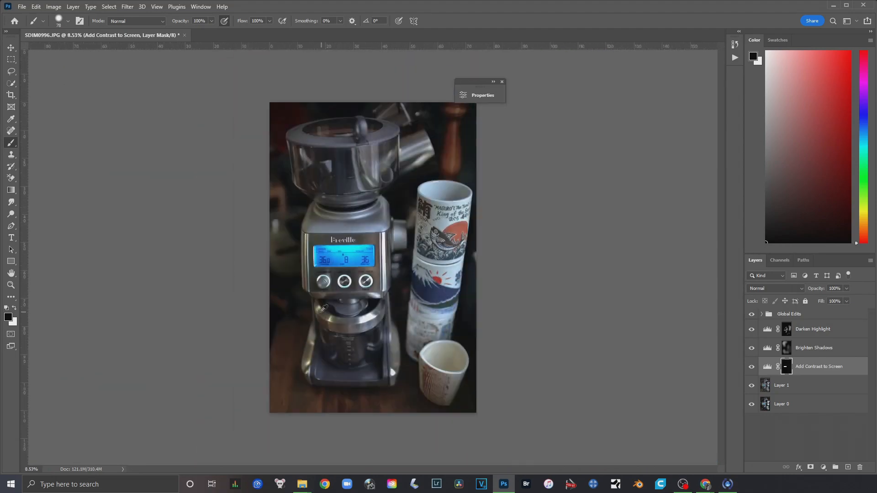
pyautogui.scroll(1, 344, 267)
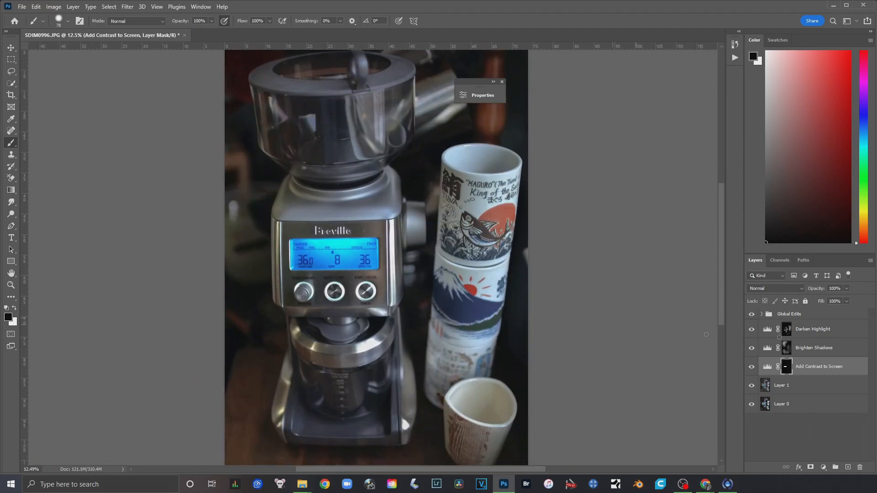
pyautogui.click(751, 366)
pyautogui.click(751, 366)
pyautogui.click(751, 366)
pyautogui.click(751, 367)
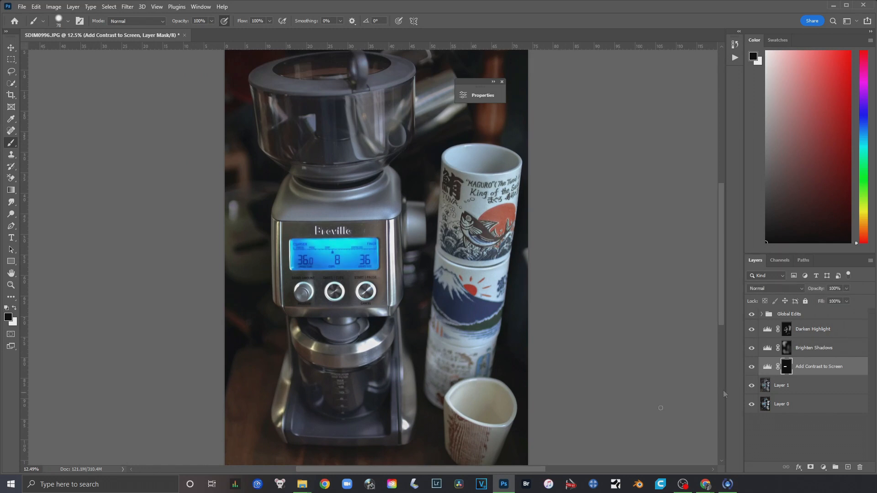
# Step: Group the Darken Highlight, Brighten Shadows and Add Contrast to Screen layers under the name Dodge/Burn
pyautogui.keyDown('shift'); pyautogui.click(847, 334); pyautogui.keyUp('shift')
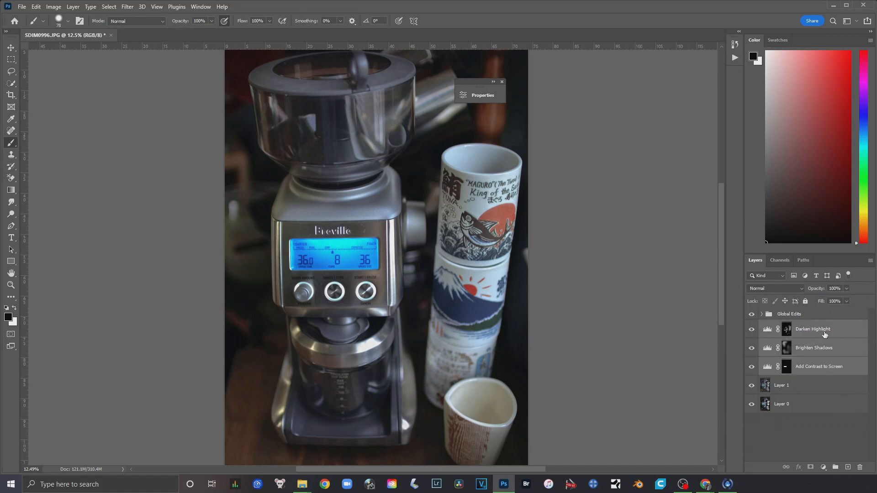
pyautogui.rightClick(842, 332)
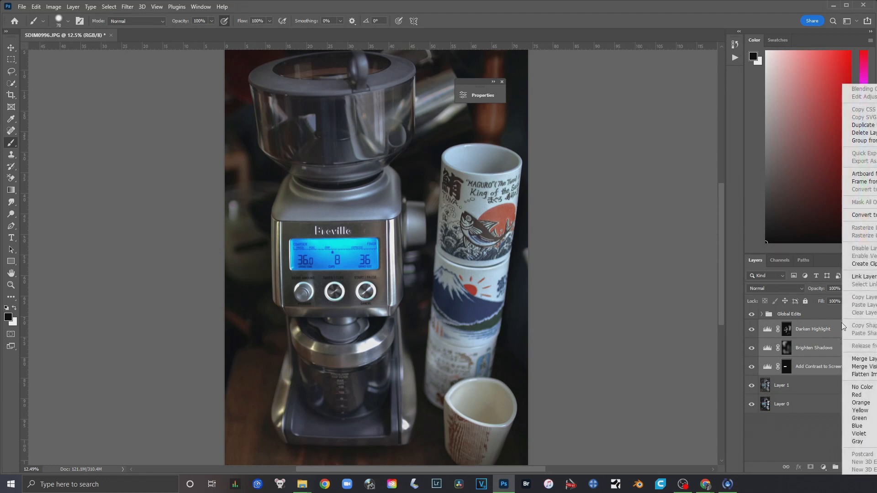
pyautogui.click(863, 140)
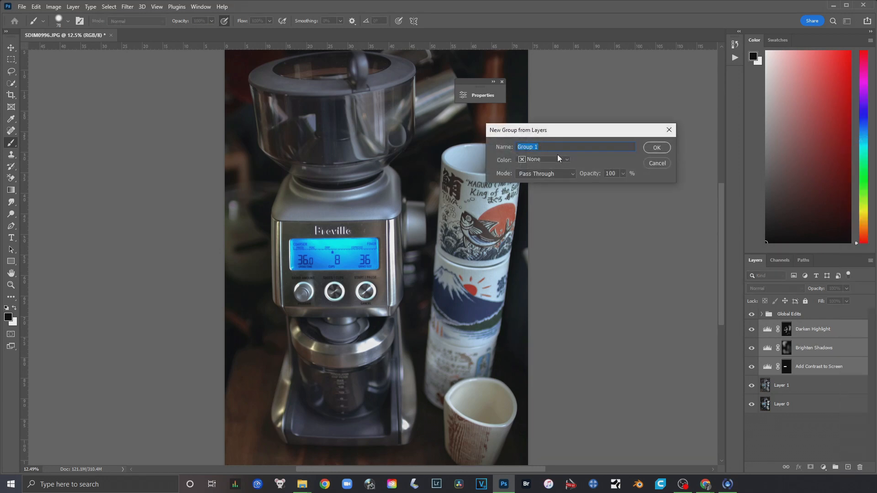
pyautogui.write('Dodge/Burn')
pyautogui.press('Return')
# Step: Compare the photo with and without the Dodge/Burn group and look over the whole image
pyautogui.click(752, 327)
pyautogui.click(752, 327)
pyautogui.click(752, 327)
pyautogui.click(752, 327)
pyautogui.click(752, 327)
pyautogui.click(752, 326)
pyautogui.click(762, 327)
pyautogui.click(762, 327)
pyautogui.click(751, 327)
pyautogui.click(752, 327)
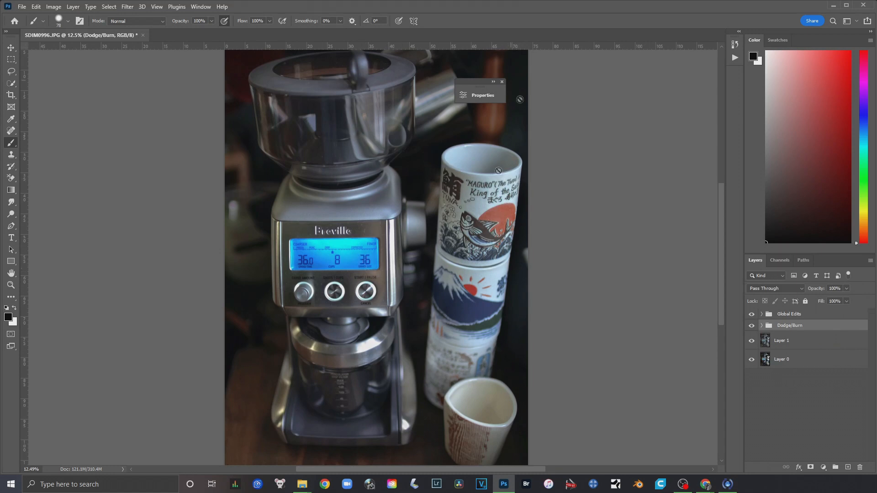
pyautogui.scroll(-1, 370, 252)
pyautogui.scroll(1, 370, 253)
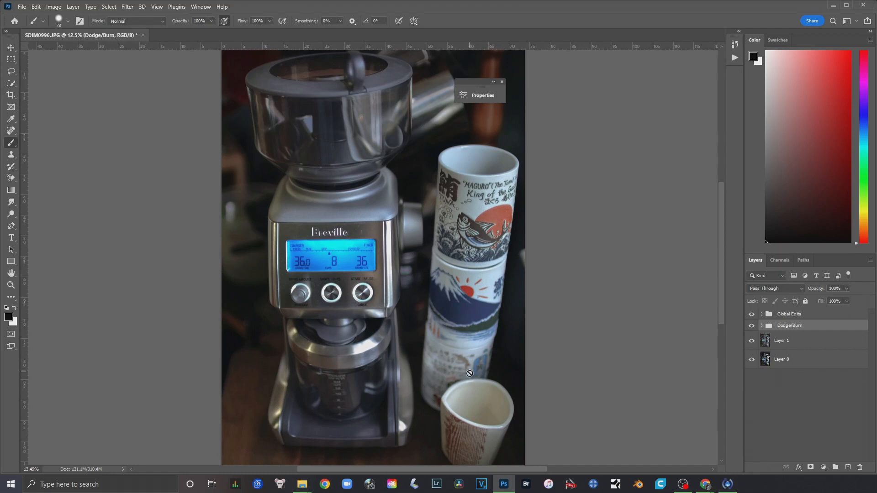
pyautogui.scroll(-3, 469, 372)
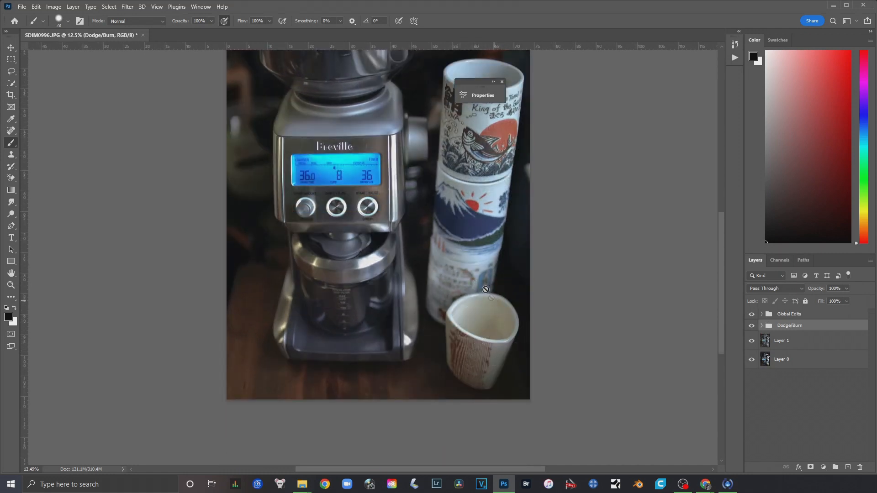
pyautogui.scroll(3, 485, 289)
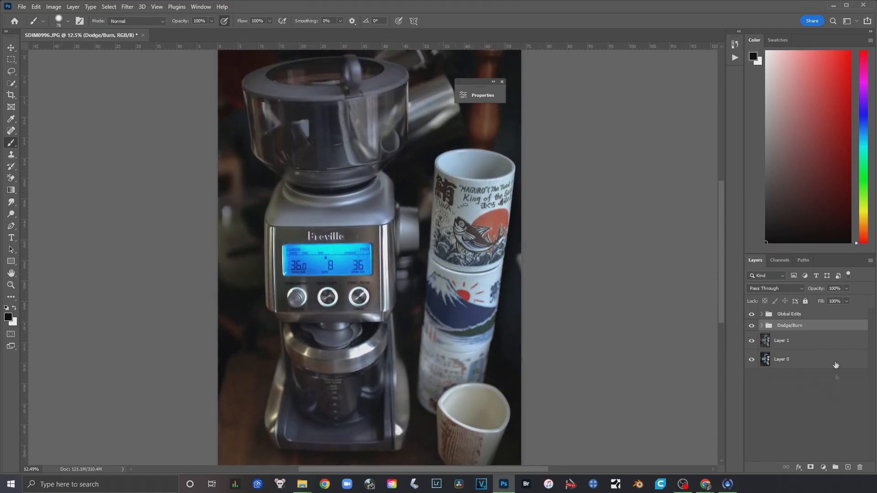
# Step: Add a Color Balance adjustment layer named Warm Cups directly above Layer 1
pyautogui.click(811, 348)
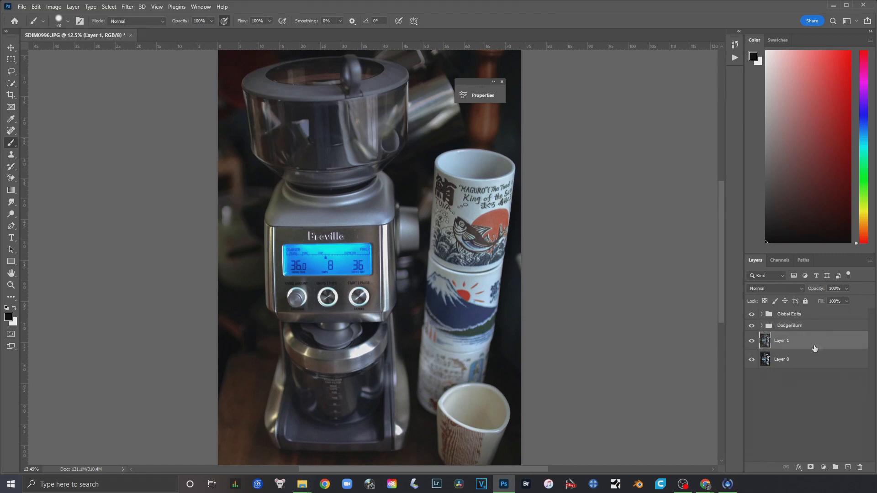
pyautogui.click(752, 341)
pyautogui.click(752, 341)
pyautogui.click(73, 7)
pyautogui.moveTo(136, 128)
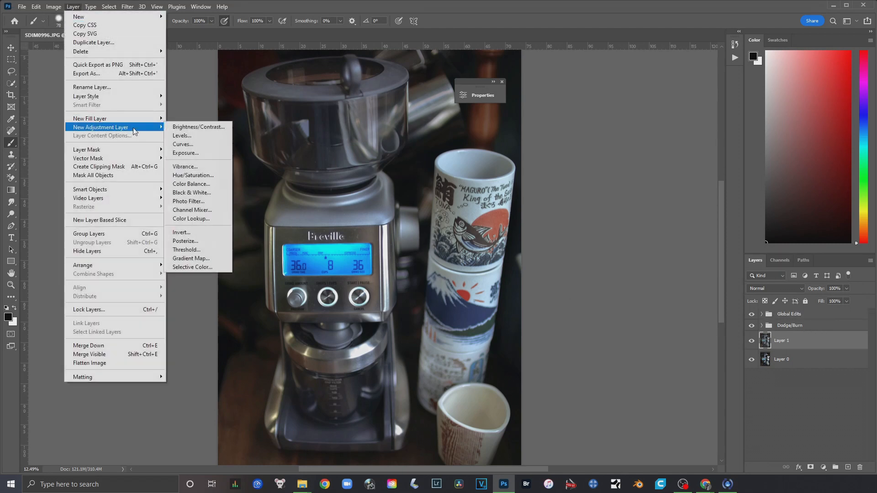
pyautogui.click(204, 183)
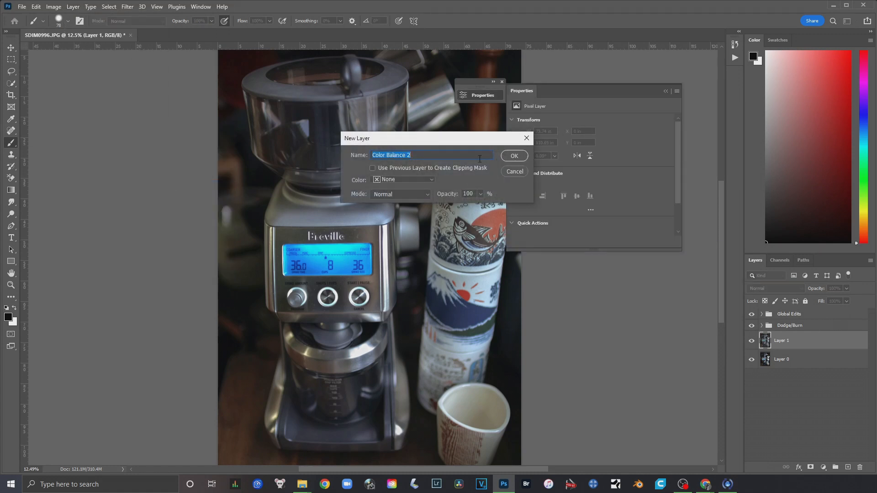
pyautogui.write('Warm Cups')
pyautogui.press('Return')
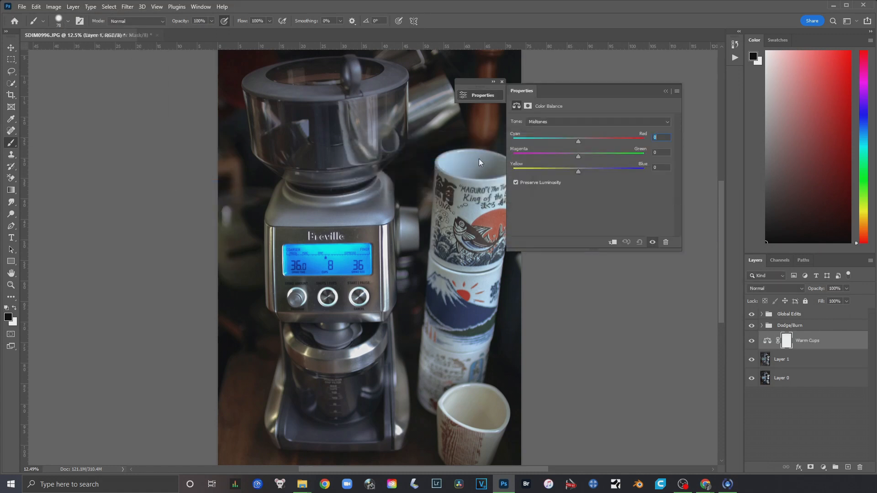
# Step: Set the Warm Cups midtones to Cyan–Red +27 and Yellow–Blue -31, and compare the photo with and without the layer
pyautogui.moveTo(587, 91); pyautogui.dragTo(629, 88)
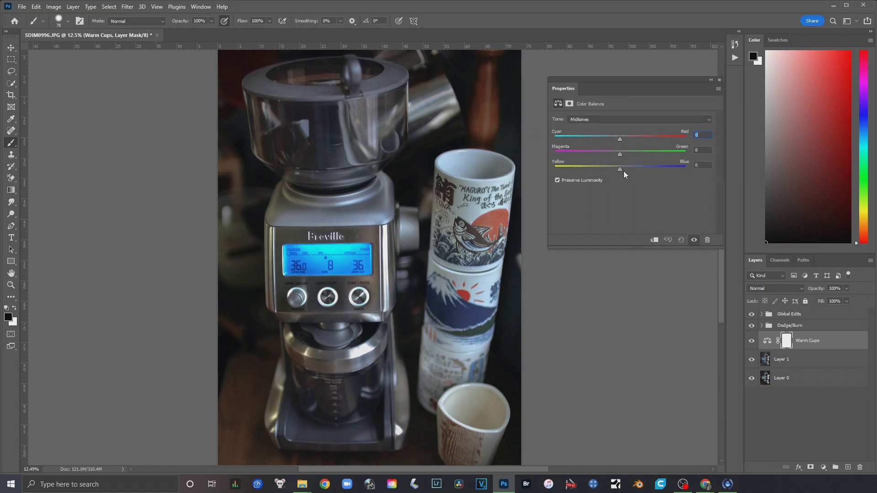
pyautogui.moveTo(620, 170); pyautogui.dragTo(603, 172)
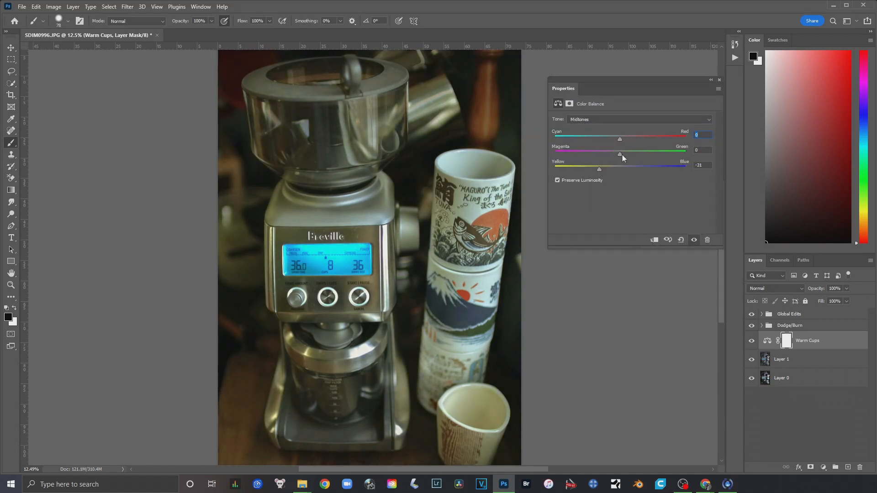
pyautogui.moveTo(620, 138); pyautogui.dragTo(639, 140)
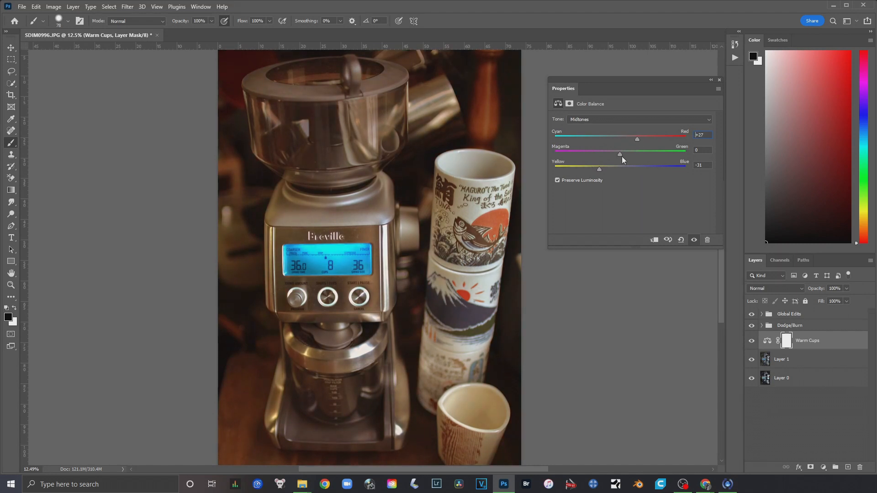
pyautogui.moveTo(618, 153); pyautogui.dragTo(620, 155)
pyautogui.click(711, 82)
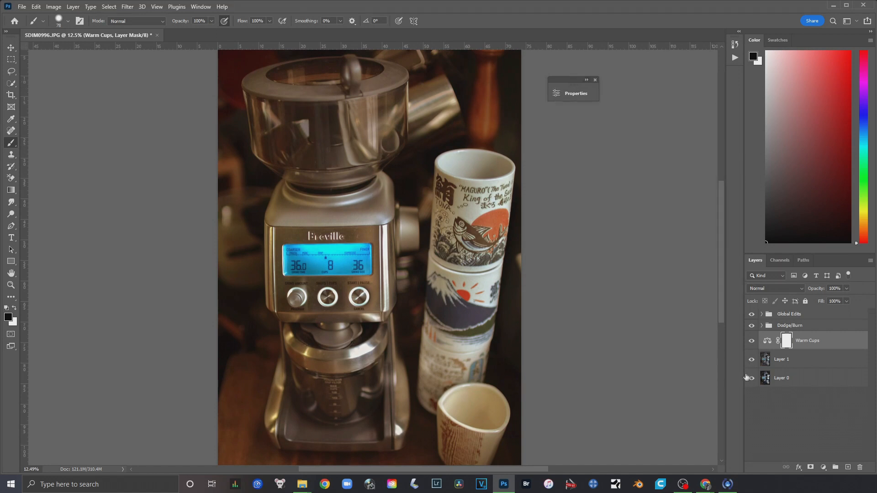
pyautogui.click(595, 81)
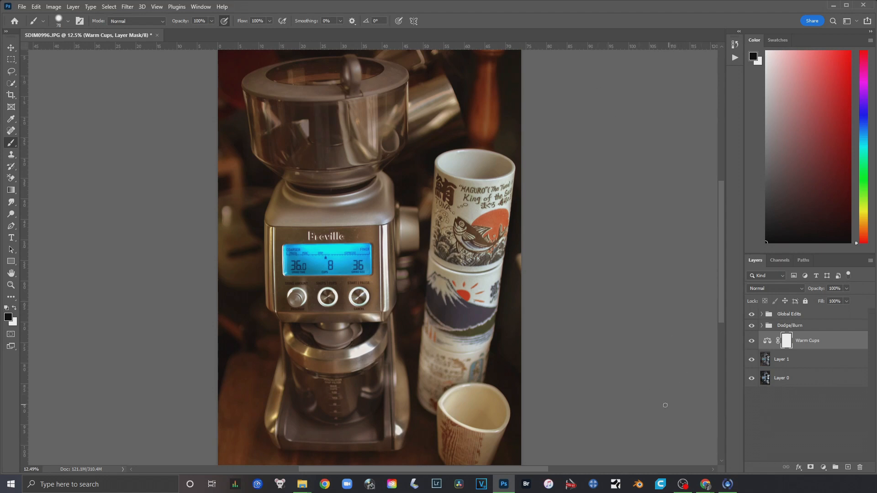
pyautogui.click(751, 342)
pyautogui.click(751, 342)
pyautogui.click(751, 342)
pyautogui.click(752, 342)
# Step: Invert the Warm Cups mask to black and set up a white brush at 11% opacity
pyautogui.hotkey('ctrl', 'i')
pyautogui.click(12, 309)
pyautogui.click(211, 20)
pyautogui.moveTo(213, 32); pyautogui.dragTo(180, 34)
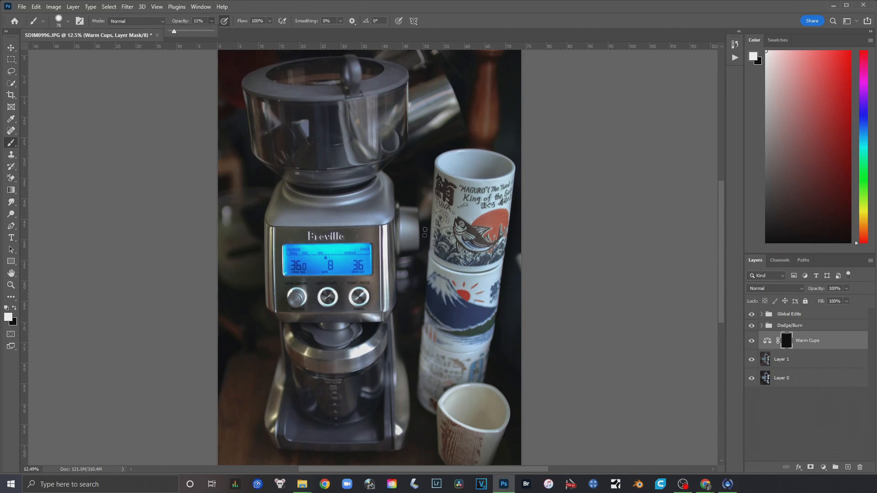
# Step: Enlarge the brush to 1102 px, paint the warming over the cups on the mask, and compare with and without the layer
pyautogui.rightClick(425, 229)
pyautogui.moveTo(499, 259); pyautogui.dragTo(521, 256)
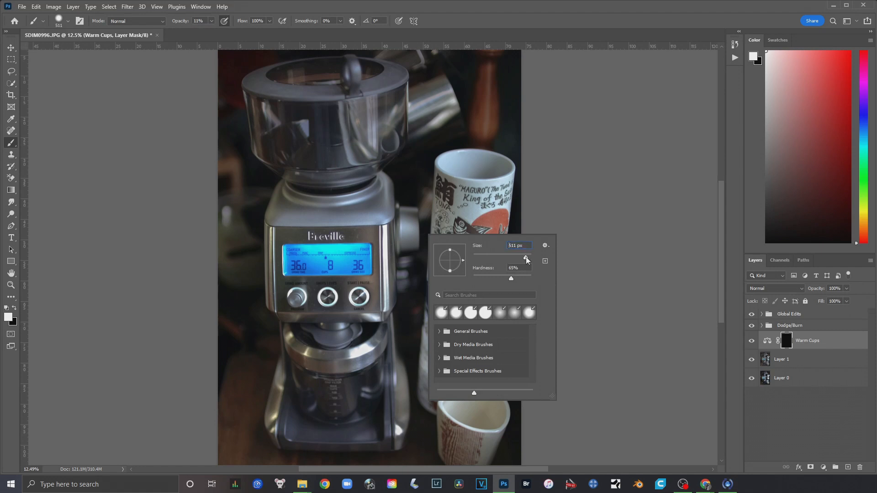
pyautogui.moveTo(526, 257); pyautogui.dragTo(526, 257)
pyautogui.click(476, 185)
pyautogui.moveTo(475, 185)
pyautogui.mouseDown()
pyautogui.moveTo(475, 271)
pyautogui.moveTo(468, 158)
pyautogui.moveTo(488, 241)
pyautogui.moveTo(474, 237)
pyautogui.moveTo(471, 352)
pyautogui.moveTo(441, 367)
pyautogui.moveTo(457, 356)
pyautogui.moveTo(436, 346)
pyautogui.moveTo(458, 356)
pyautogui.moveTo(478, 238)
pyautogui.moveTo(484, 253)
pyautogui.moveTo(456, 178)
pyautogui.moveTo(447, 182)
pyautogui.moveTo(455, 172)
pyautogui.moveTo(466, 201)
pyautogui.moveTo(471, 342)
pyautogui.moveTo(523, 243)
pyautogui.mouseUp()
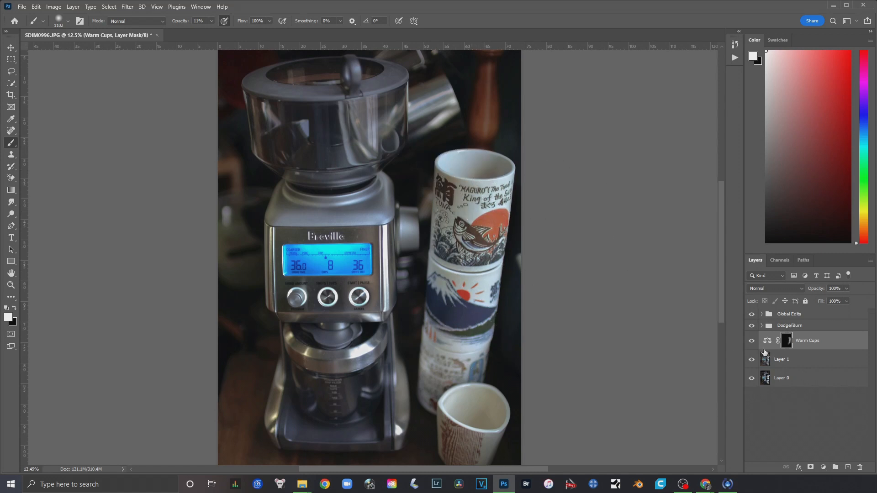
pyautogui.click(751, 341)
pyautogui.click(752, 341)
pyautogui.click(752, 341)
pyautogui.click(752, 340)
# Step: Soften the Warm Cups midtones to Yellow–Blue -14, and shift its shadows slightly toward red with Yellow–Blue at -8
pyautogui.doubleClick(767, 341)
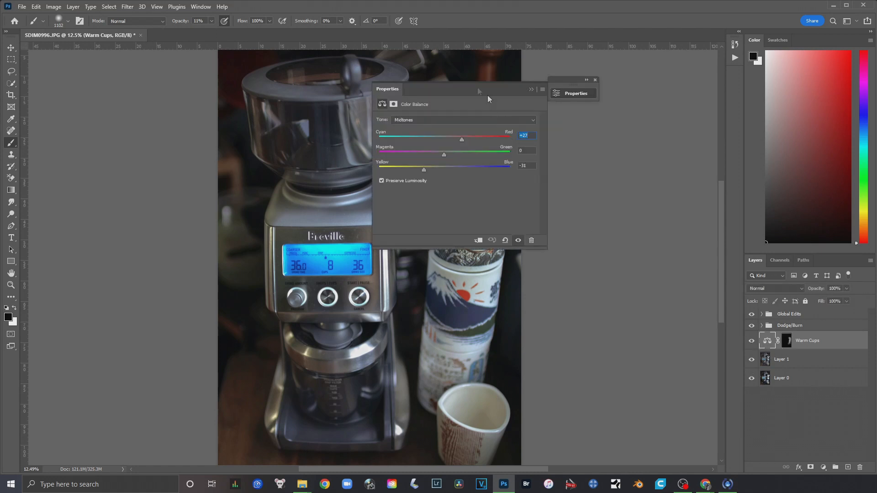
pyautogui.moveTo(467, 91); pyautogui.dragTo(694, 107)
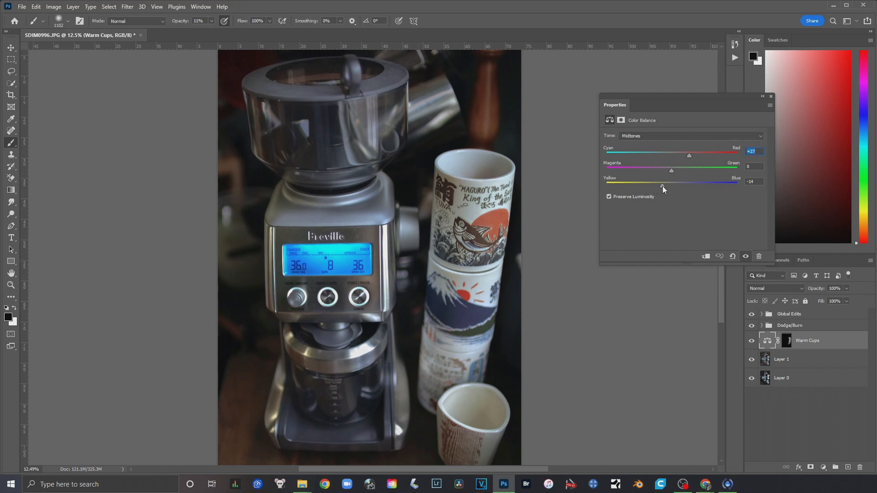
pyautogui.click(663, 137)
pyautogui.click(660, 144)
pyautogui.moveTo(673, 155); pyautogui.dragTo(676, 154)
pyautogui.moveTo(671, 186); pyautogui.dragTo(666, 185)
# Step: Set the Warm Cups highlights to Cyan–Red +3 and lower the layer's opacity to 65%
pyautogui.click(664, 136)
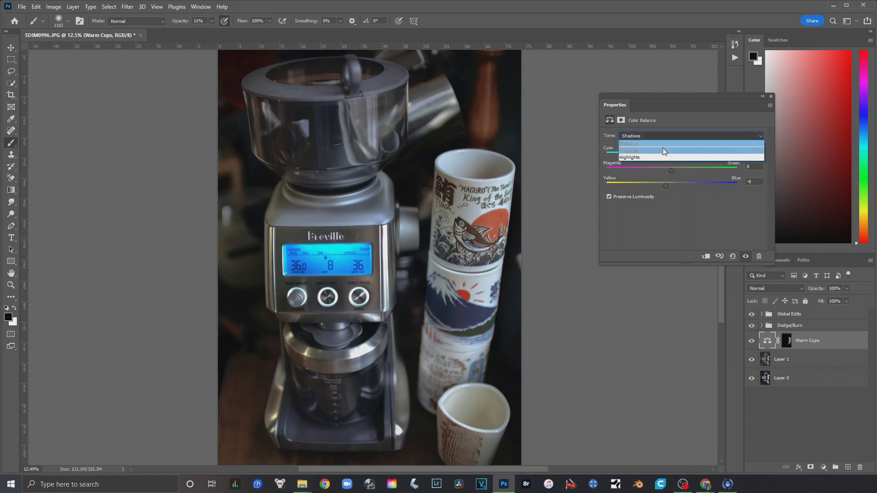
pyautogui.click(650, 157)
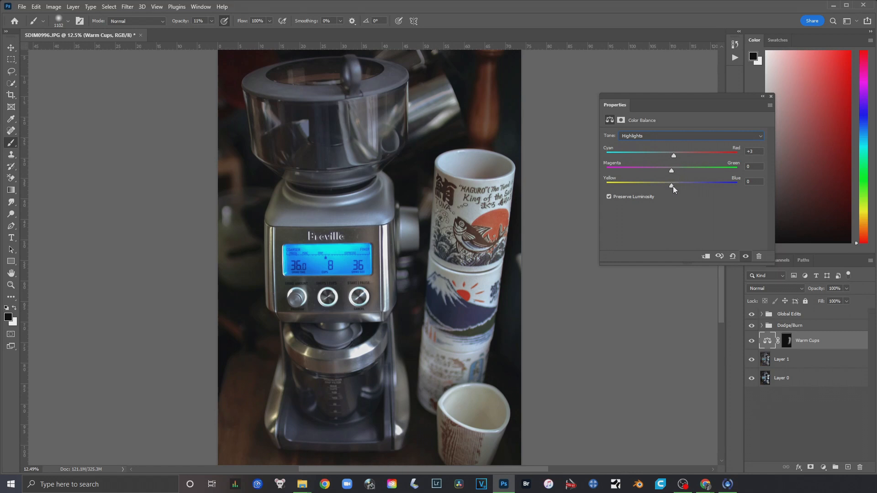
pyautogui.click(762, 95)
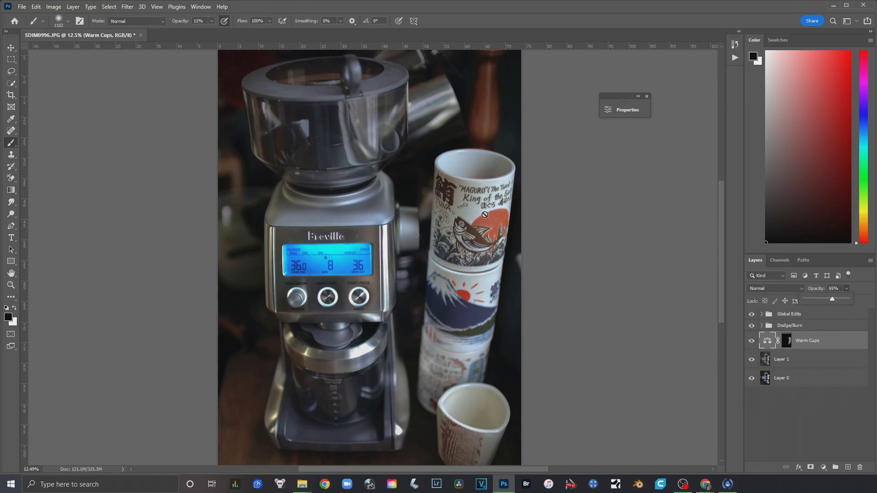
pyautogui.click(741, 346)
# Step: Select Layer 1 and examine the grinder's metal surfaces from hopper to base for warm color casts
pyautogui.click(825, 358)
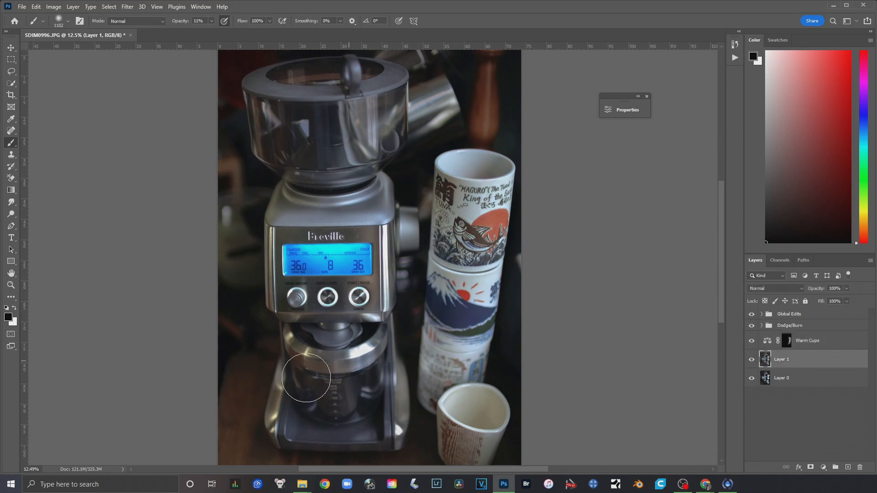
pyautogui.scroll(5, 264, 389)
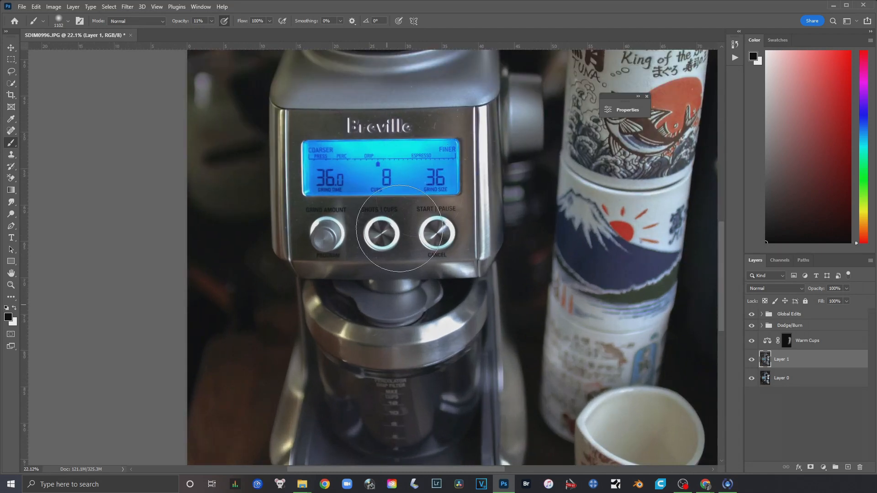
pyautogui.moveTo(364, 393); pyautogui.dragTo(370, 274)
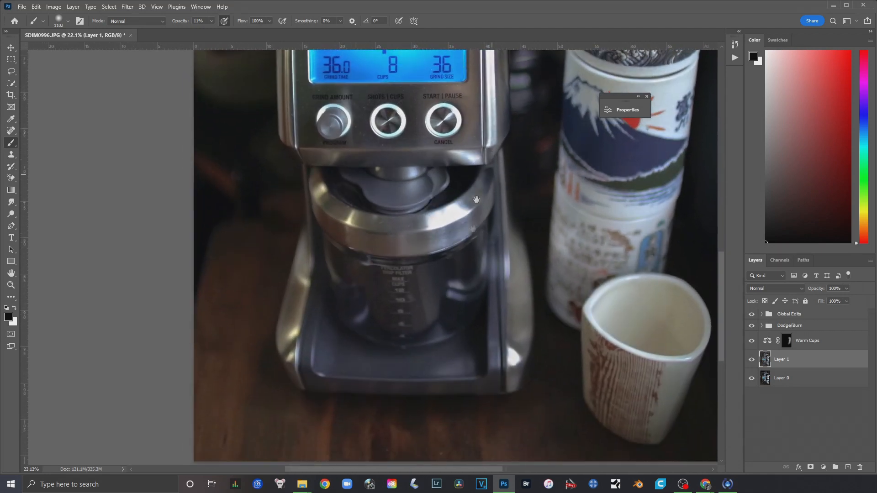
pyautogui.moveTo(477, 200); pyautogui.dragTo(457, 353)
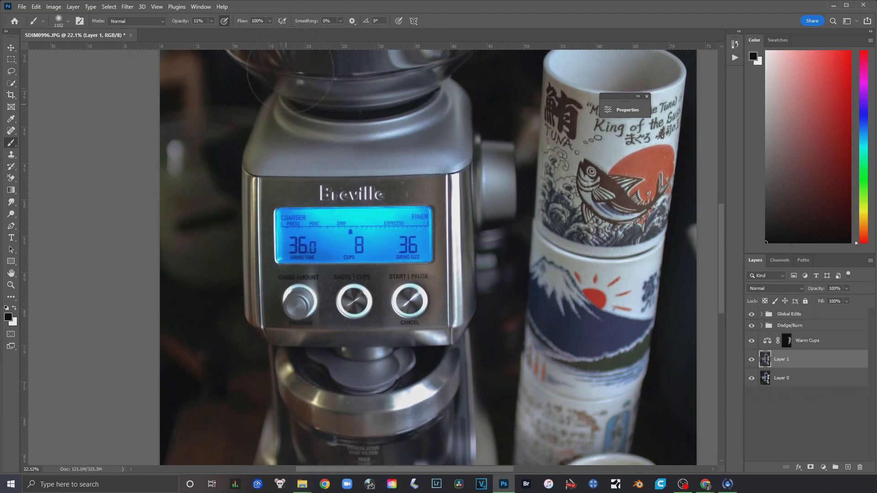
pyautogui.scroll(-3, 402, 279)
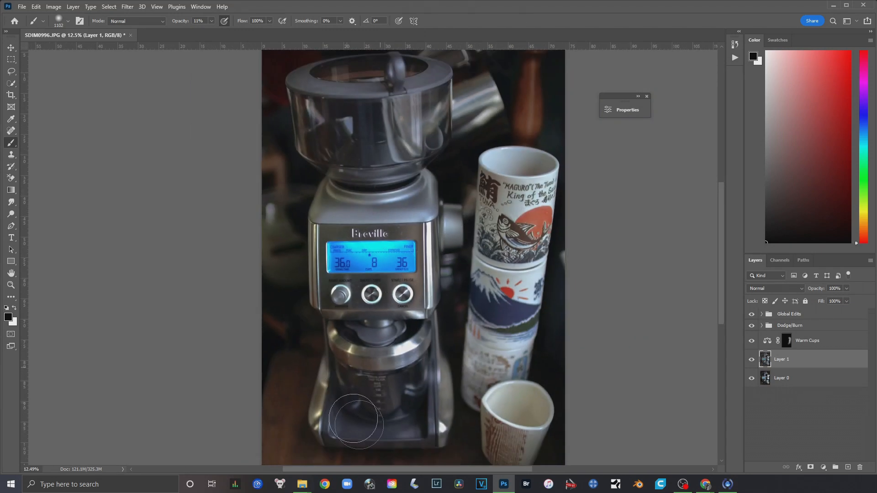
pyautogui.scroll(3, 331, 407)
pyautogui.scroll(1, 331, 407)
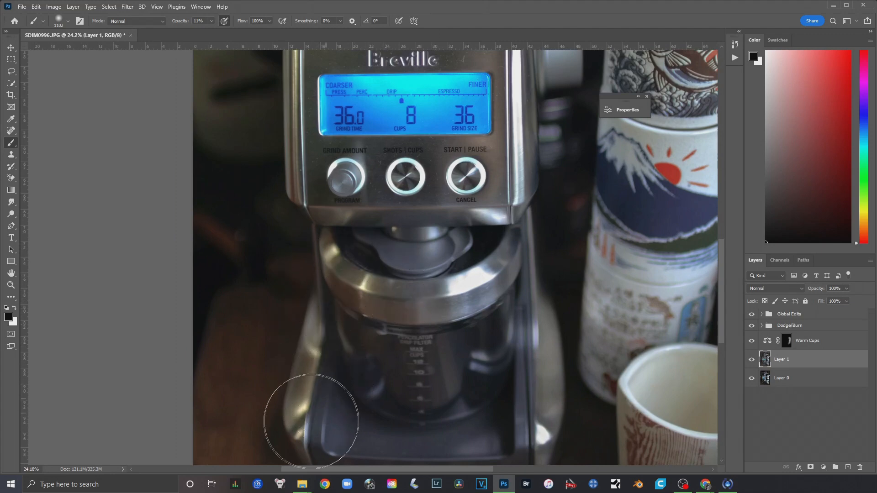
pyautogui.scroll(3, 328, 171)
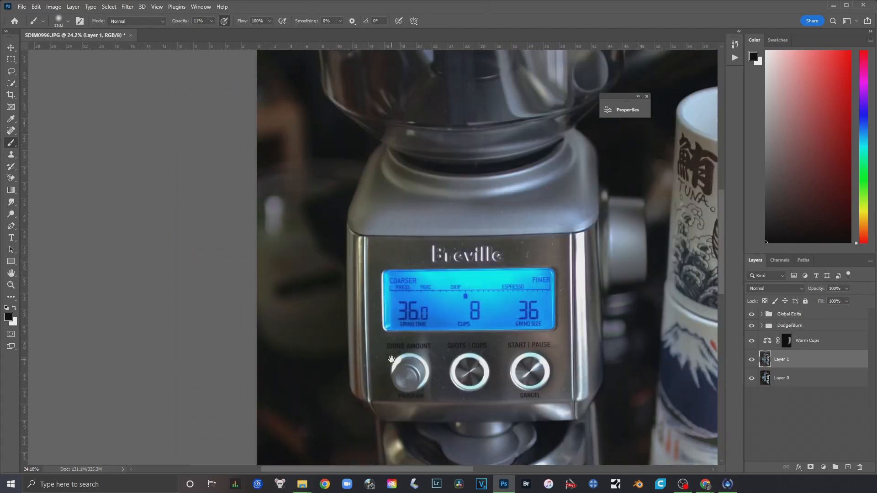
pyautogui.scroll(3, 407, 301)
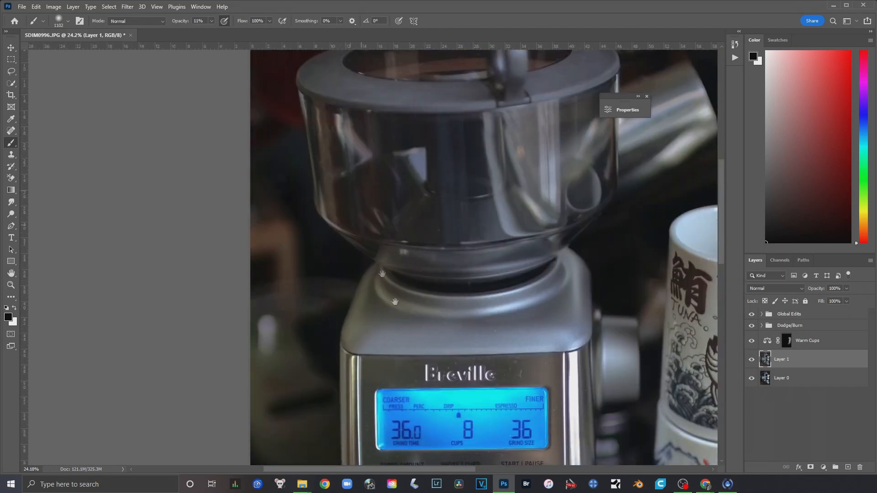
pyautogui.scroll(-8, 388, 206)
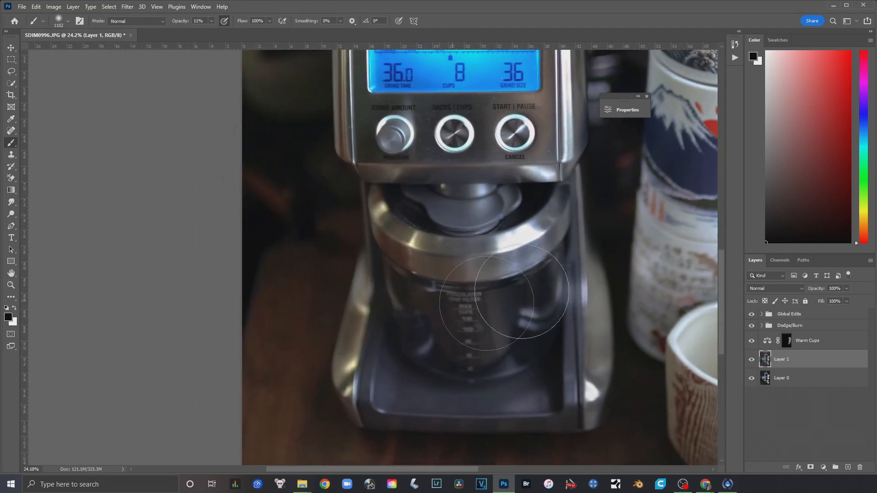
pyautogui.scroll(-3, 549, 243)
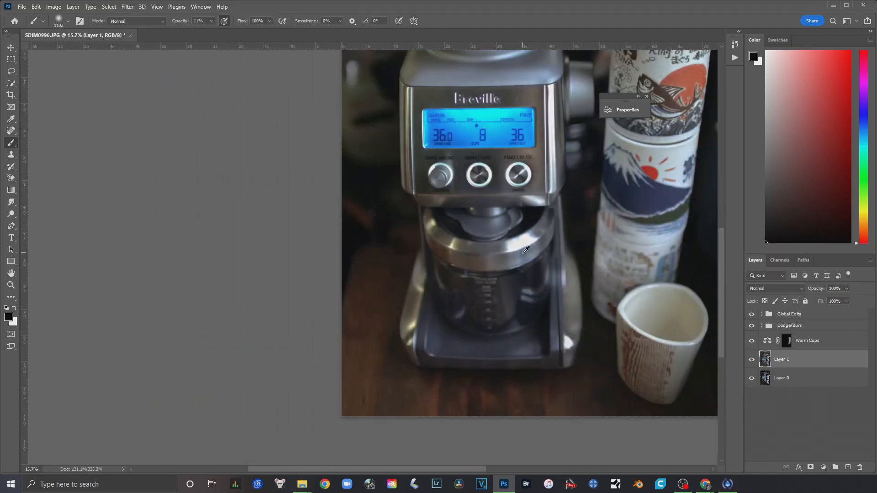
pyautogui.scroll(3, 283, 196)
# Step: Add a Color Balance adjustment layer named Fix Tungsten Lights above Layer 1
pyautogui.click(74, 7)
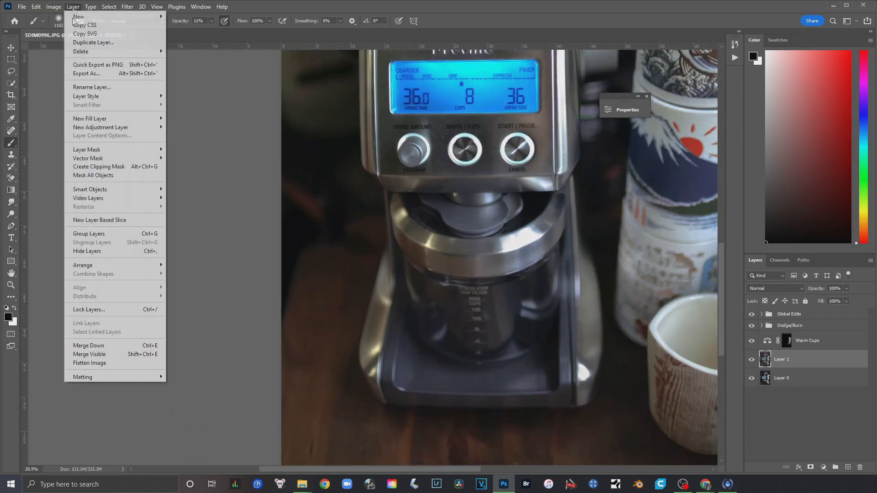
pyautogui.moveTo(112, 128)
pyautogui.click(189, 184)
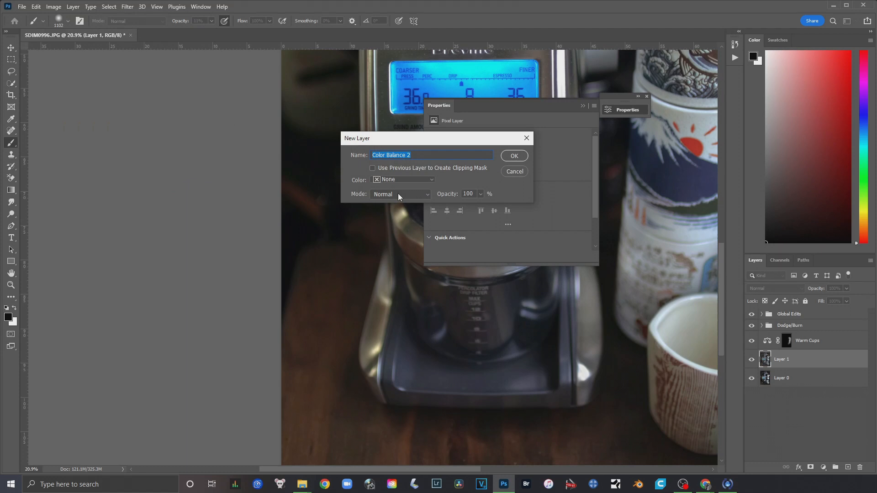
pyautogui.write('Fix Tungsten Lights')
pyautogui.press('Return')
# Step: Cool the Fix Tungsten Lights midtones with Yellow–Blue +23 and Cyan–Red -18, and fine-tune the Magenta–Green balance
pyautogui.moveTo(521, 105); pyautogui.dragTo(658, 94)
pyautogui.moveTo(633, 174); pyautogui.dragTo(644, 177)
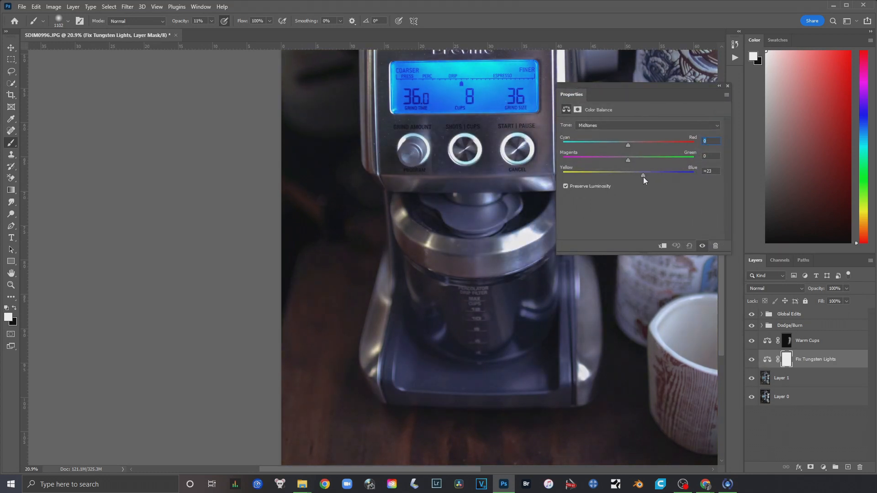
pyautogui.moveTo(627, 144); pyautogui.dragTo(618, 144)
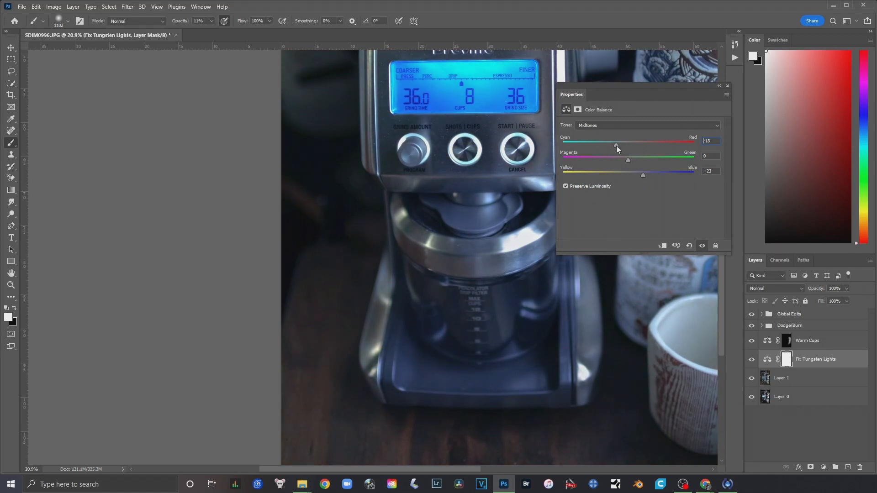
pyautogui.moveTo(627, 160); pyautogui.dragTo(630, 160)
# Step: Set the Fix Tungsten Lights shadows to Cyan–Red -6, Magenta–Green -3 and Yellow–Blue +7, and invert the layer's mask to black
pyautogui.click(613, 126)
pyautogui.click(612, 132)
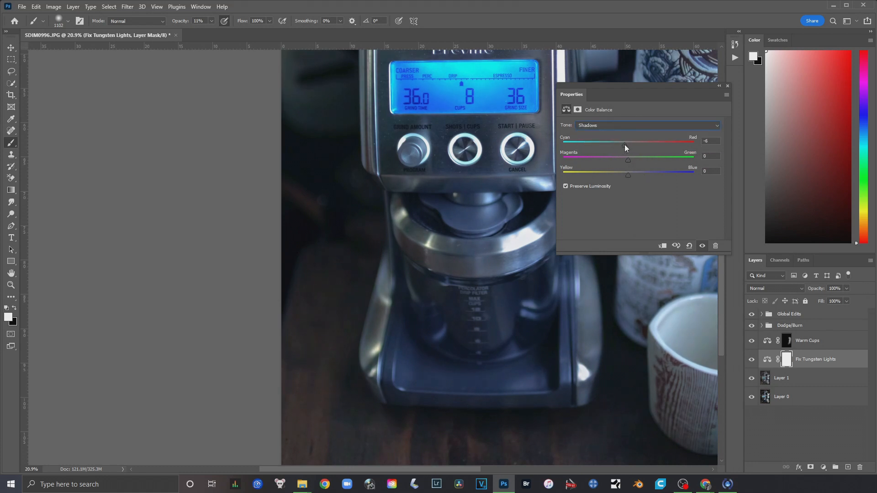
pyautogui.moveTo(629, 175); pyautogui.dragTo(634, 174)
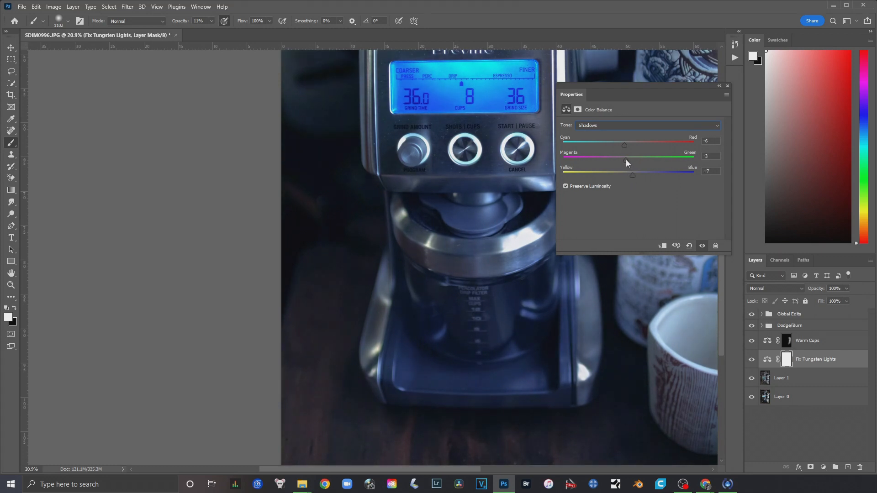
pyautogui.click(719, 86)
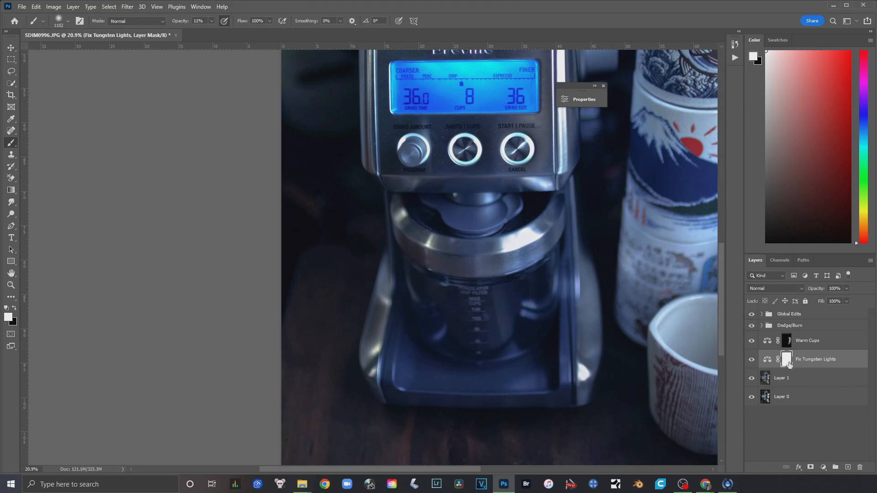
pyautogui.hotkey('ctrl', 'i')
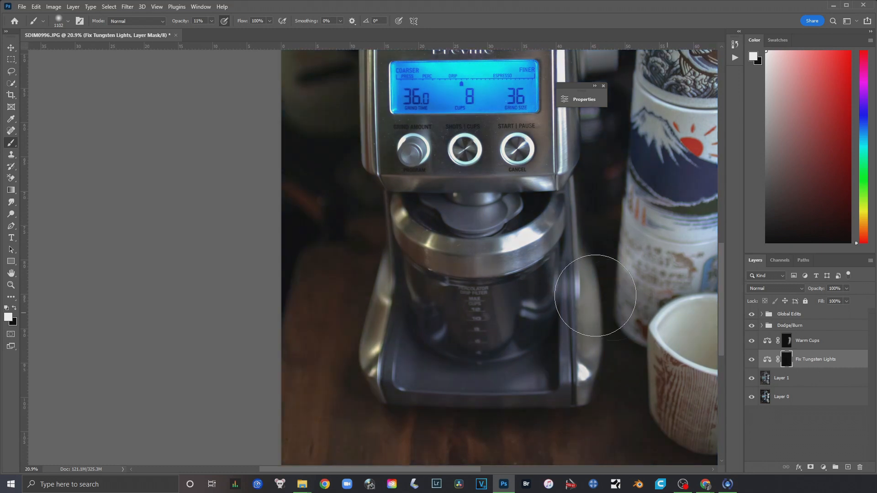
# Step: Paint white on the Fix Tungsten Lights mask over the grounds container's metal collar with a 432 px brush at 0% hardness
pyautogui.scroll(5, 388, 276)
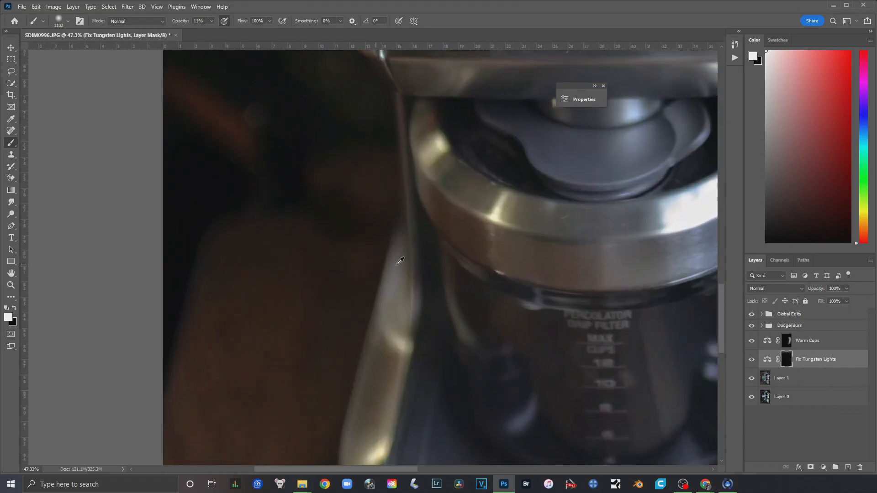
pyautogui.rightClick(539, 247)
pyautogui.click(592, 264)
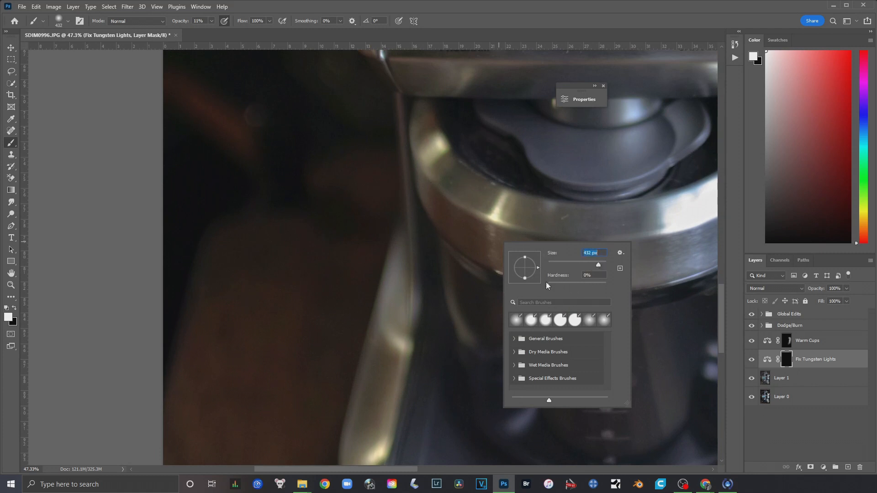
pyautogui.moveTo(557, 287); pyautogui.dragTo(548, 287)
pyautogui.press('Return')
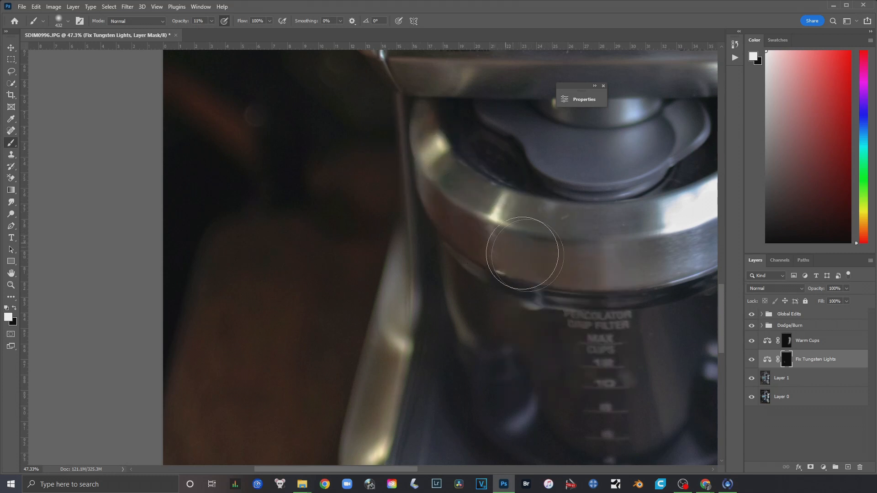
pyautogui.moveTo(403, 127)
pyautogui.mouseDown()
pyautogui.moveTo(443, 166)
pyautogui.moveTo(435, 139)
pyautogui.moveTo(420, 133)
pyautogui.moveTo(498, 215)
pyautogui.mouseUp()
# Step: Paint the mask along the grinder's left metal leg and set the brush size to 53 px for its lower edge
pyautogui.moveTo(448, 280); pyautogui.dragTo(442, 182)
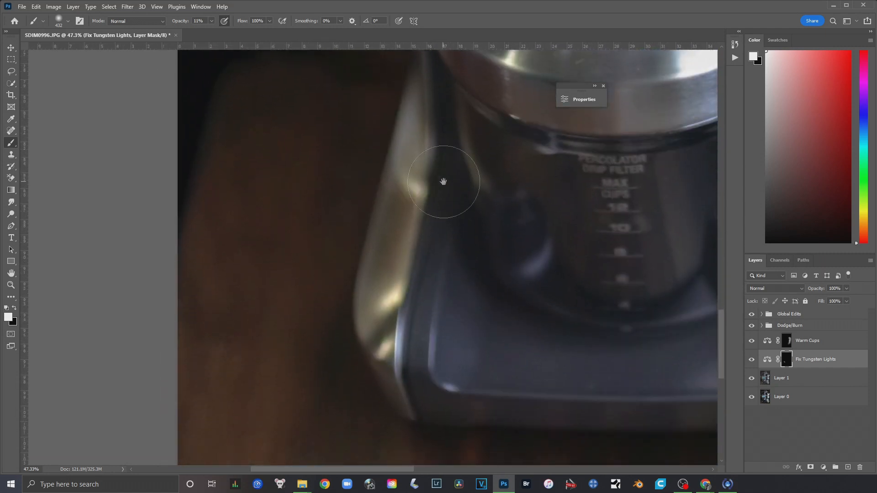
pyautogui.moveTo(403, 103)
pyautogui.mouseDown()
pyautogui.moveTo(389, 304)
pyautogui.moveTo(391, 245)
pyautogui.moveTo(402, 384)
pyautogui.moveTo(390, 385)
pyautogui.moveTo(384, 239)
pyautogui.moveTo(379, 325)
pyautogui.moveTo(405, 106)
pyautogui.moveTo(406, 231)
pyautogui.moveTo(385, 279)
pyautogui.moveTo(372, 349)
pyautogui.mouseUp()
pyautogui.rightClick(388, 347)
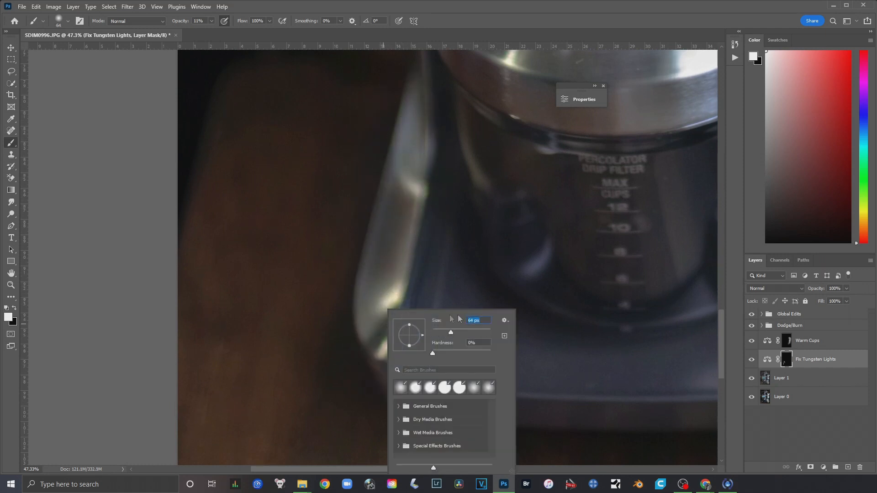
pyautogui.write('53')
pyautogui.press('Return')
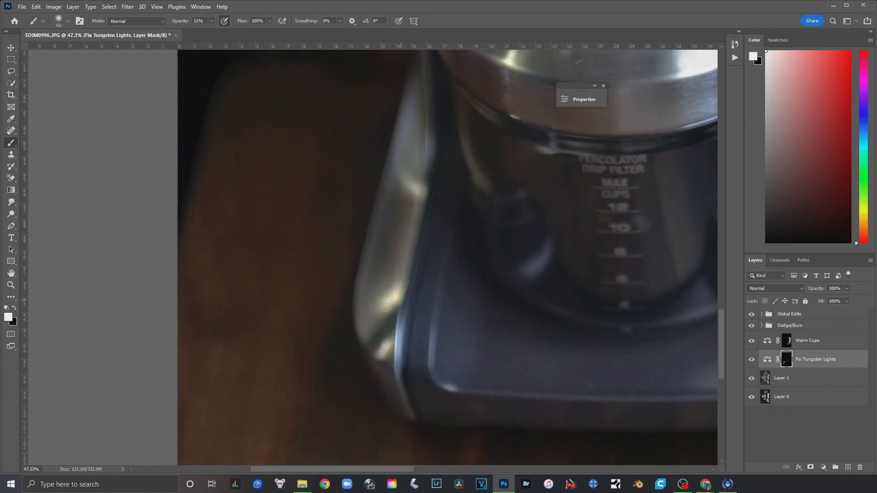
# Step: Set the brush to 199 px and paint the mask over remaining warm areas on the left leg and container collar
pyautogui.rightClick(405, 272)
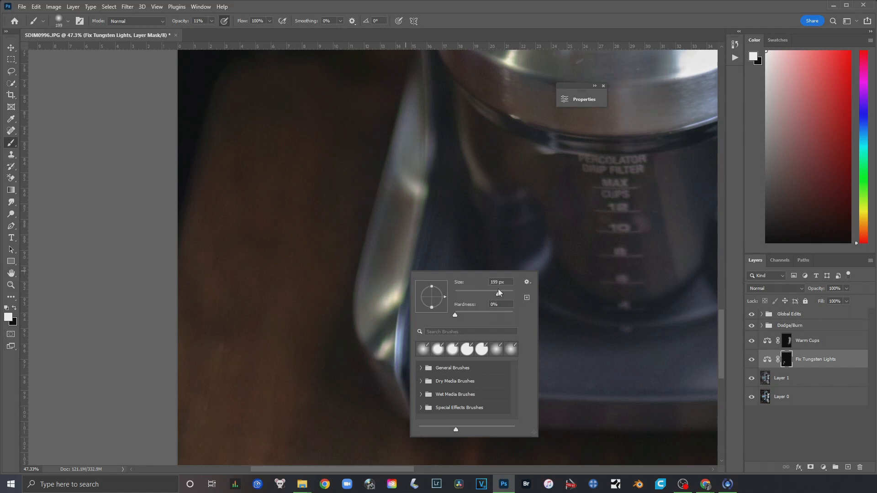
pyautogui.press('Return')
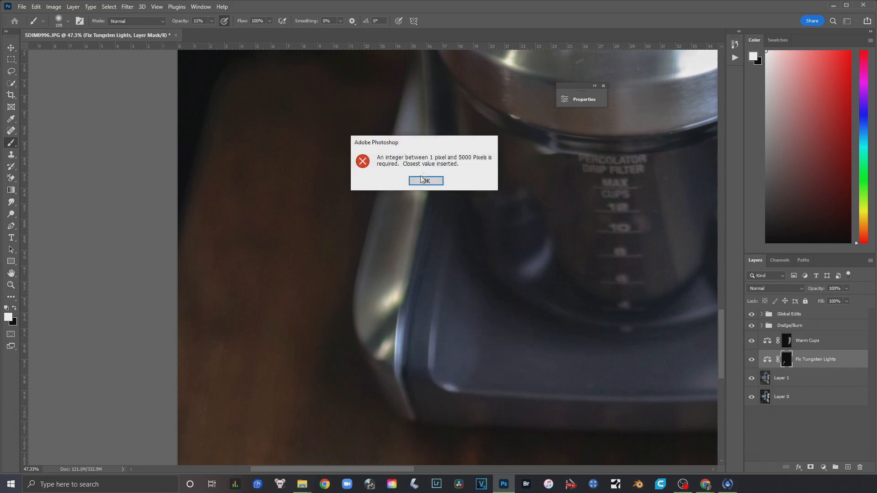
pyautogui.click(419, 182)
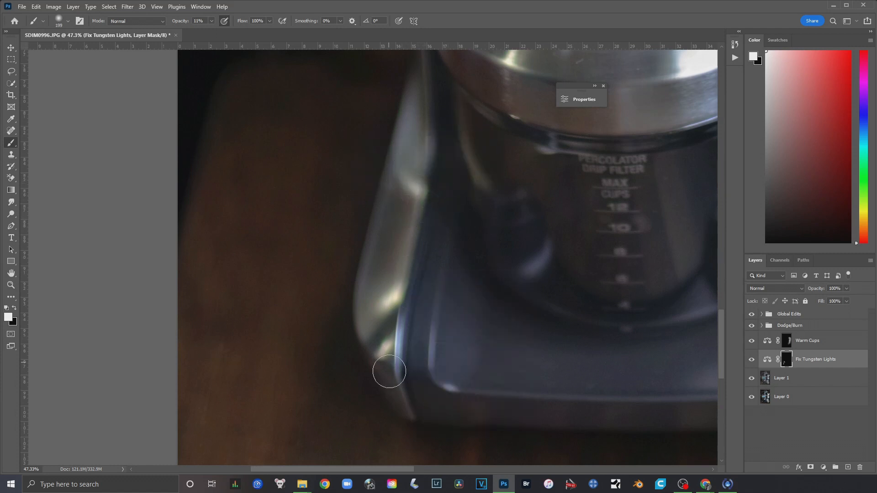
pyautogui.moveTo(489, 124); pyautogui.dragTo(447, 384)
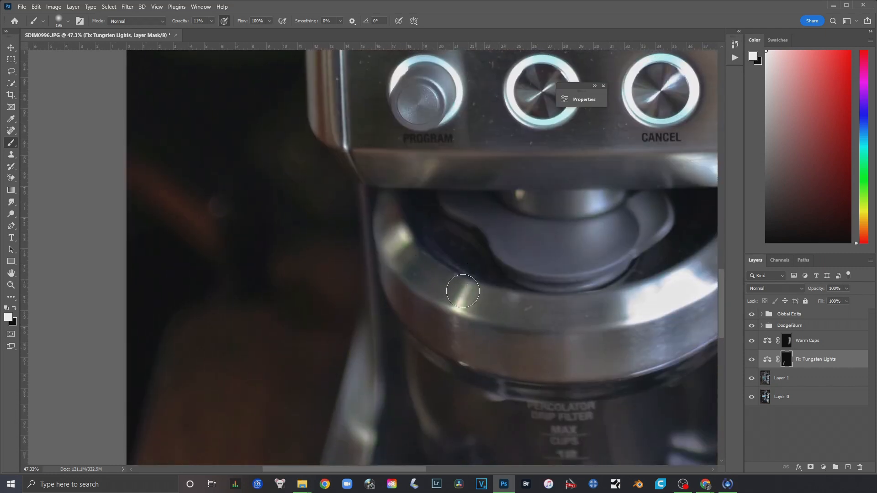
pyautogui.moveTo(368, 81); pyautogui.dragTo(420, 265)
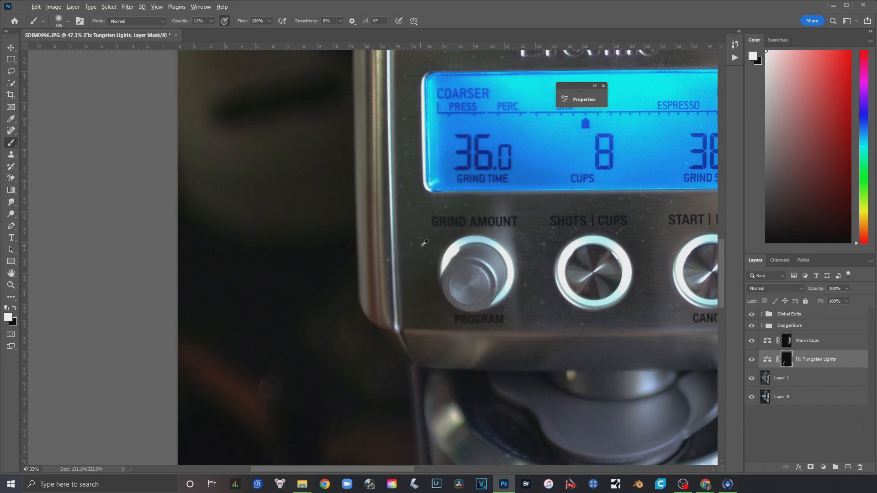
pyautogui.moveTo(433, 280); pyautogui.dragTo(471, 408)
# Step: Enlarge the brush to 291 px and paint the mask along the left edge and upper part of the grinder's front panel
pyautogui.rightClick(486, 181)
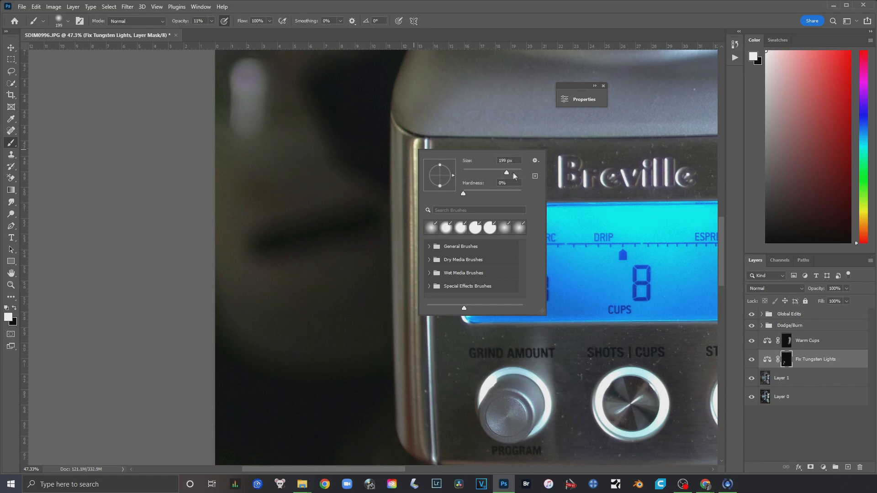
pyautogui.moveTo(506, 172); pyautogui.dragTo(512, 172)
pyautogui.press('Return')
pyautogui.moveTo(414, 236)
pyautogui.mouseDown()
pyautogui.moveTo(411, 377)
pyautogui.moveTo(411, 312)
pyautogui.moveTo(422, 439)
pyautogui.moveTo(394, 253)
pyautogui.moveTo(414, 242)
pyautogui.moveTo(407, 165)
pyautogui.moveTo(410, 200)
pyautogui.moveTo(424, 141)
pyautogui.moveTo(422, 197)
pyautogui.moveTo(433, 124)
pyautogui.moveTo(445, 158)
pyautogui.moveTo(433, 401)
pyautogui.moveTo(457, 454)
pyautogui.moveTo(450, 371)
pyautogui.moveTo(466, 441)
pyautogui.moveTo(461, 391)
pyautogui.moveTo(503, 335)
pyautogui.moveTo(526, 335)
pyautogui.moveTo(463, 371)
pyautogui.moveTo(481, 437)
pyautogui.moveTo(570, 182)
pyautogui.mouseUp()
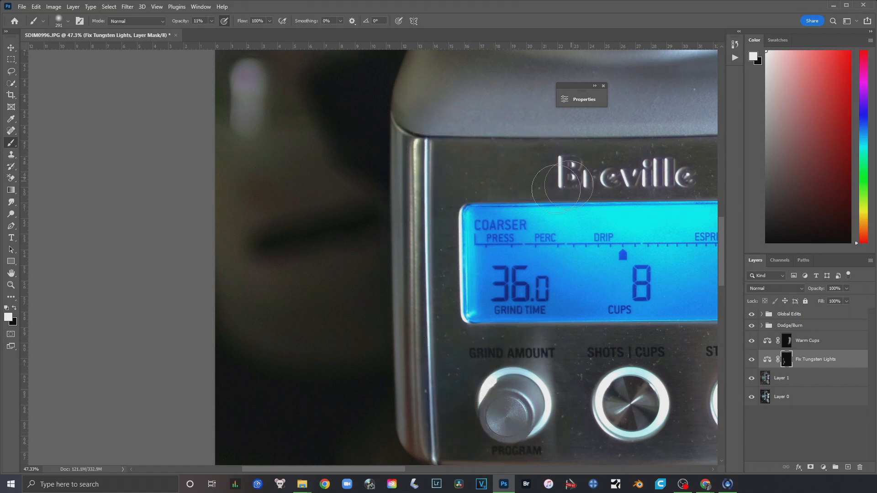
# Step: Inspect the hopper and the full grinder, and compare the photo with and without the Fix Tungsten Lights layer
pyautogui.scroll(5, 443, 287)
pyautogui.moveTo(443, 287)
pyautogui.mouseDown()
pyautogui.moveTo(442, 169)
pyautogui.moveTo(460, 109)
pyautogui.moveTo(417, 290)
pyautogui.moveTo(468, 157)
pyautogui.moveTo(448, 183)
pyautogui.moveTo(566, 215)
pyautogui.moveTo(443, 169)
pyautogui.moveTo(504, 212)
pyautogui.moveTo(482, 201)
pyautogui.moveTo(491, 166)
pyautogui.moveTo(500, 183)
pyautogui.moveTo(444, 267)
pyautogui.moveTo(456, 128)
pyautogui.moveTo(423, 264)
pyautogui.moveTo(420, 464)
pyautogui.moveTo(410, 393)
pyautogui.mouseUp()
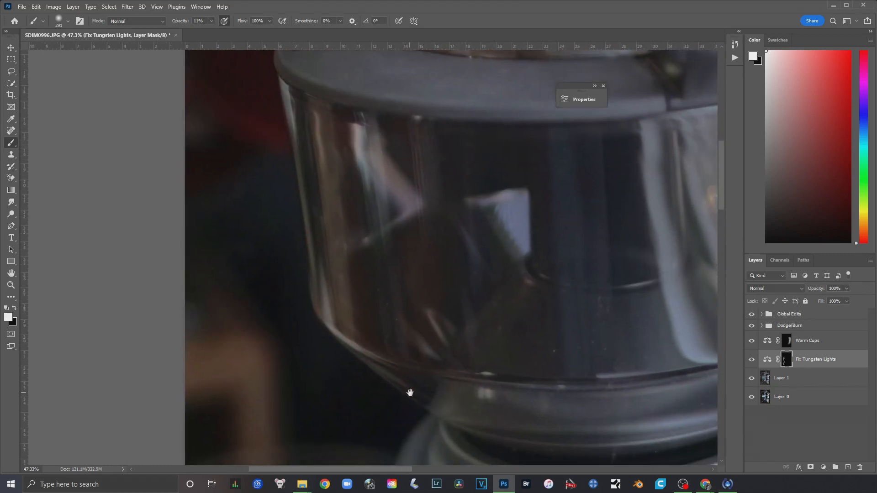
pyautogui.scroll(-5, 409, 393)
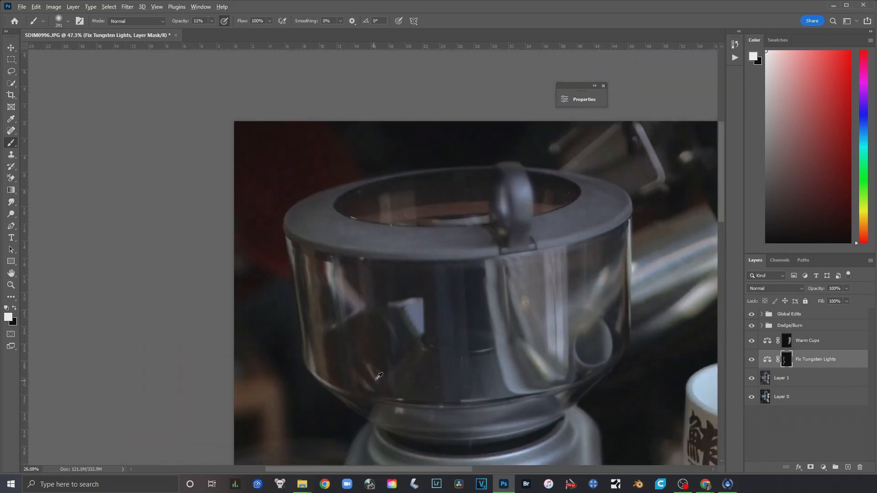
pyautogui.scroll(-4, 442, 349)
pyautogui.scroll(3, 312, 302)
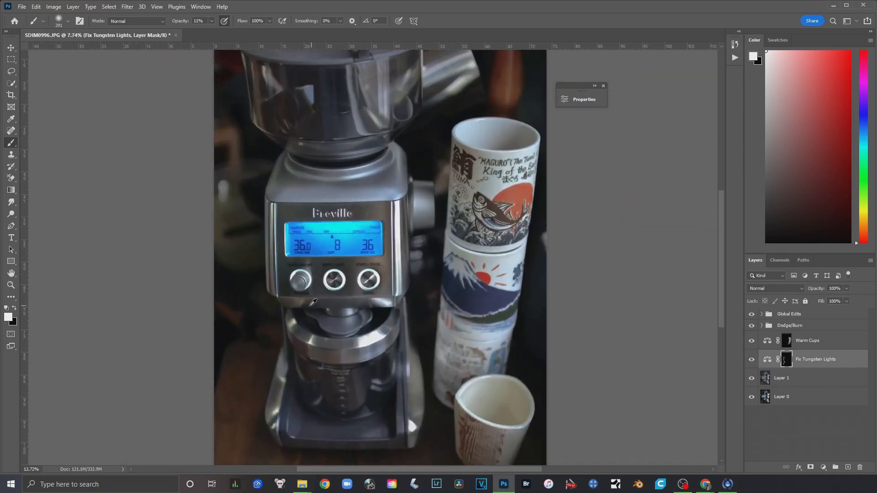
pyautogui.click(752, 360)
pyautogui.click(752, 360)
pyautogui.click(751, 359)
pyautogui.click(751, 359)
pyautogui.click(751, 359)
pyautogui.click(752, 361)
# Step: Reopen the Fix Tungsten Lights Color Balance settings and set the midtones Magenta–Green to -6
pyautogui.press('x')
pyautogui.click(770, 358)
pyautogui.doubleClick(771, 358)
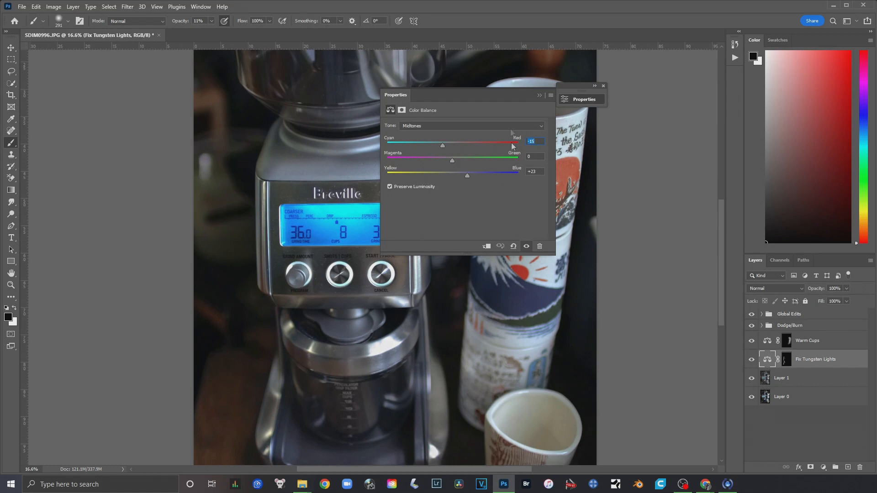
pyautogui.moveTo(504, 96); pyautogui.dragTo(651, 88)
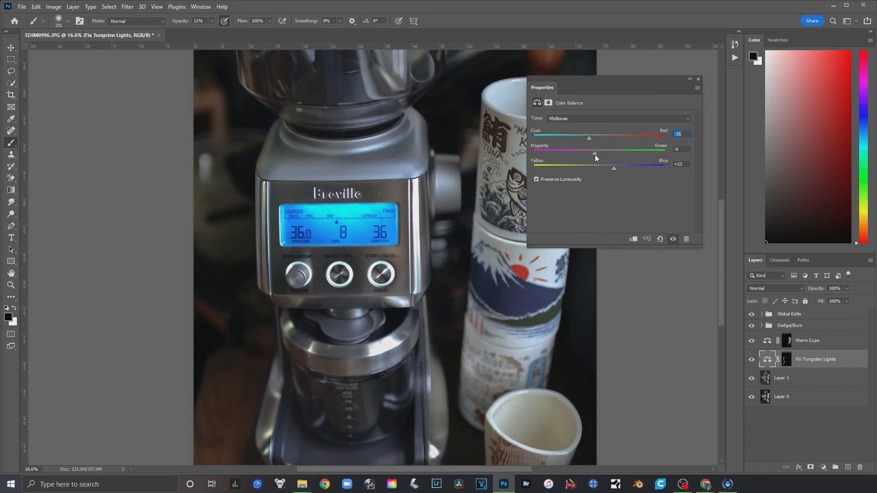
pyautogui.moveTo(590, 154); pyautogui.dragTo(594, 154)
# Step: Shift the Fix Tungsten Lights highlights slightly toward magenta and cyan
pyautogui.click(583, 116)
pyautogui.click(582, 140)
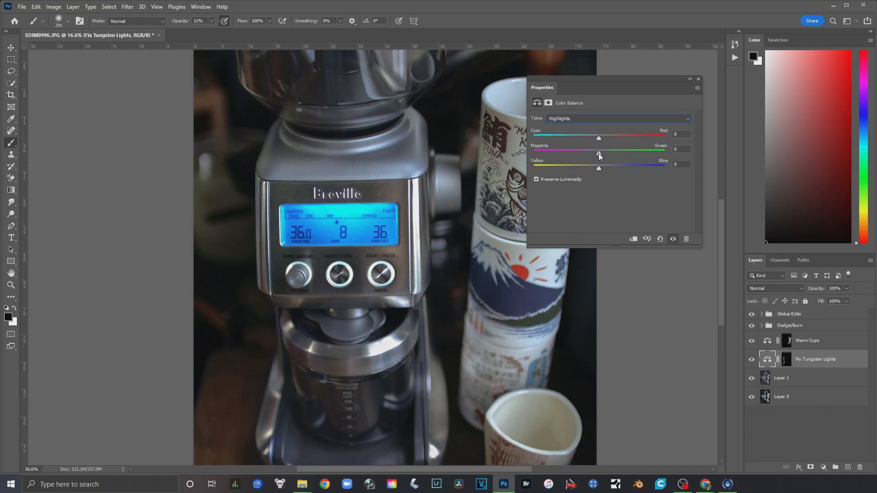
pyautogui.moveTo(590, 154); pyautogui.dragTo(593, 155)
pyautogui.moveTo(599, 136); pyautogui.dragTo(591, 139)
# Step: Compare the grinder's metal close up and in the full photo with Fix Tungsten Lights hidden and shown
pyautogui.click(751, 360)
pyautogui.click(751, 359)
pyautogui.click(751, 360)
pyautogui.click(751, 360)
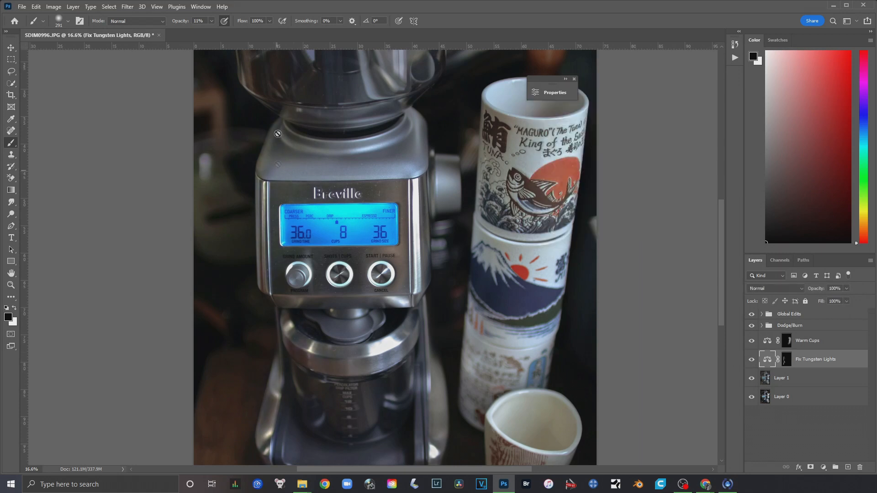
pyautogui.scroll(-3, 331, 378)
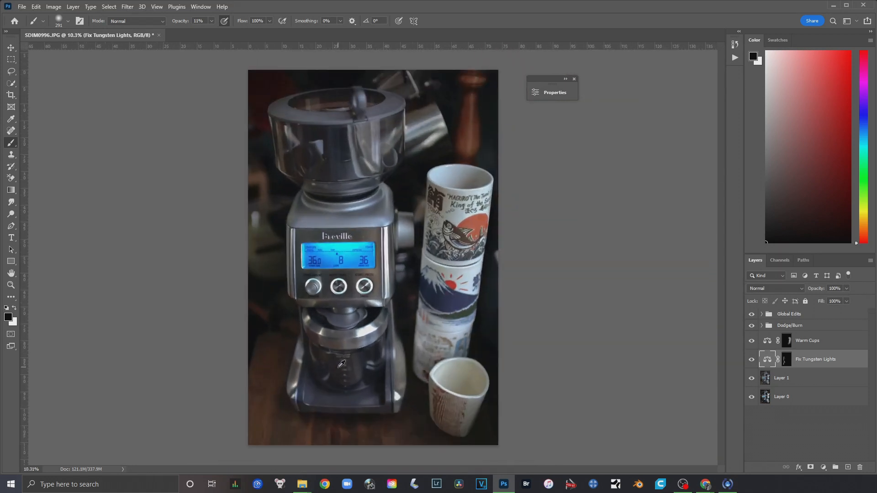
pyautogui.click(751, 360)
pyautogui.click(751, 360)
pyautogui.click(751, 360)
pyautogui.click(751, 359)
# Step: Group the Warm Cups and Fix Tungsten Lights layers as Color Fixing
pyautogui.keyDown('shift'); pyautogui.click(835, 340); pyautogui.keyUp('shift')
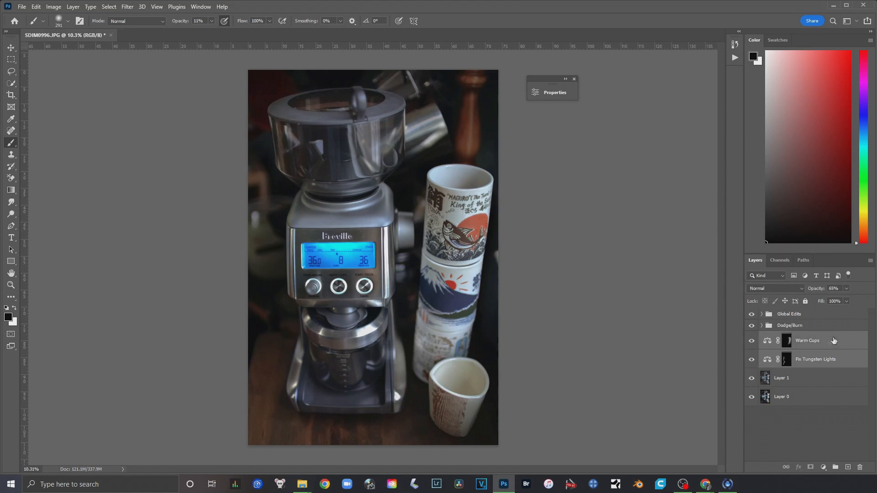
pyautogui.rightClick(774, 337)
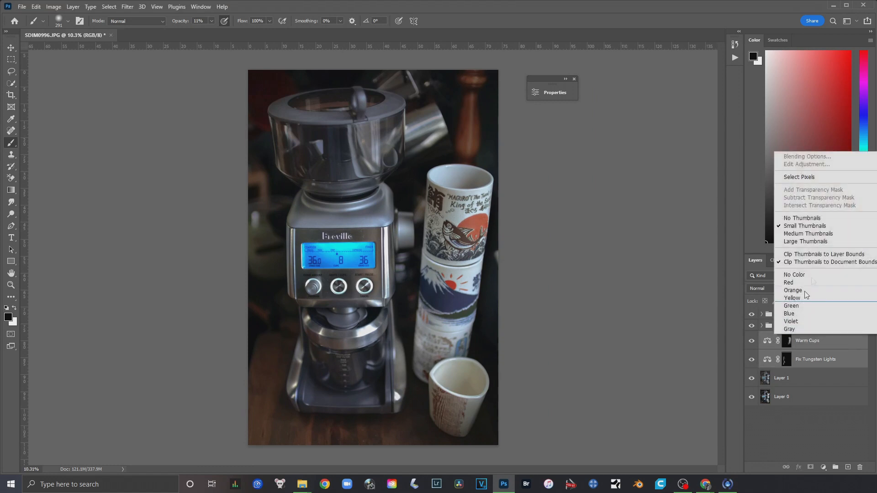
pyautogui.rightClick(831, 342)
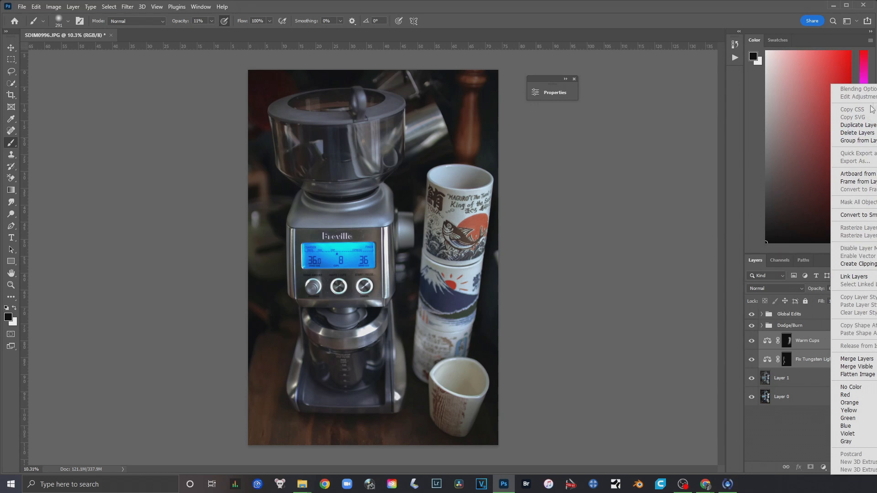
pyautogui.click(863, 141)
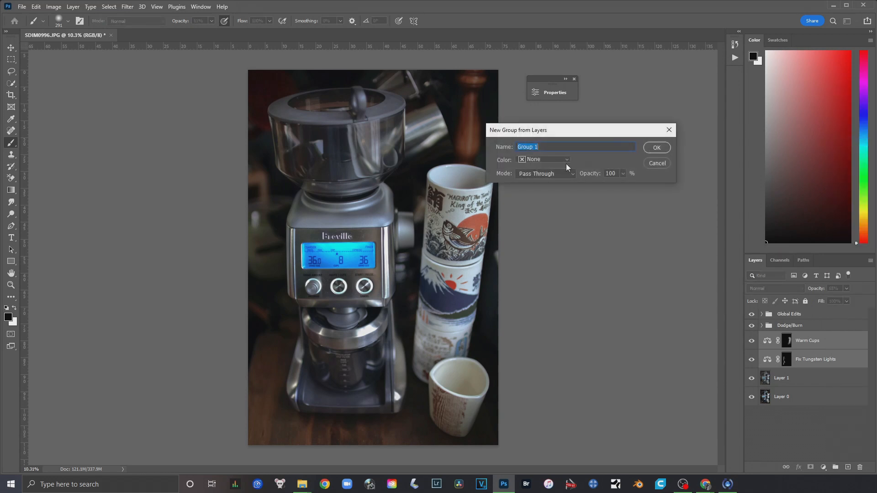
pyautogui.write('Color Fixing')
pyautogui.press('Return')
# Step: Compare the photo with and without the Color Fixing group and the Dodge/Burn group
pyautogui.click(752, 337)
pyautogui.click(751, 337)
pyautogui.click(752, 336)
pyautogui.click(752, 337)
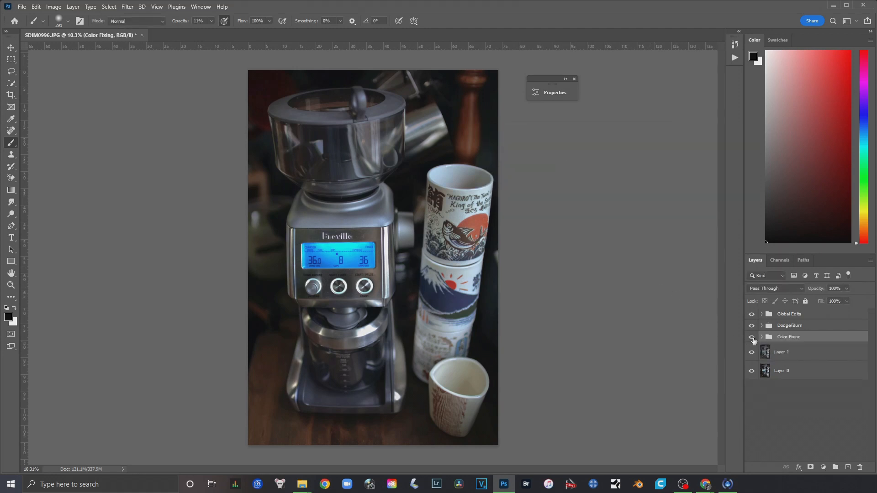
pyautogui.click(751, 325)
pyautogui.click(751, 326)
pyautogui.click(751, 325)
pyautogui.click(751, 325)
# Step: Select Layer 1 and set the Spot Healing Brush to 46 px with 32% hardness for the grinder's front panel
pyautogui.click(824, 357)
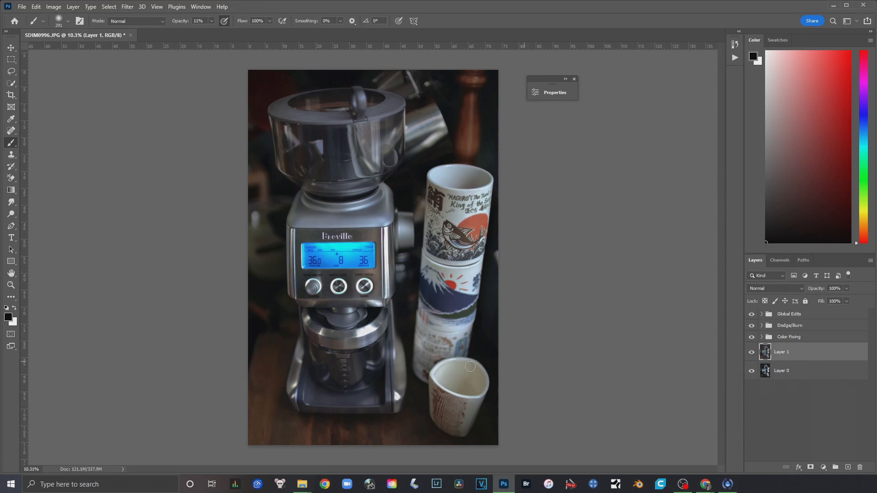
pyautogui.scroll(6, 383, 276)
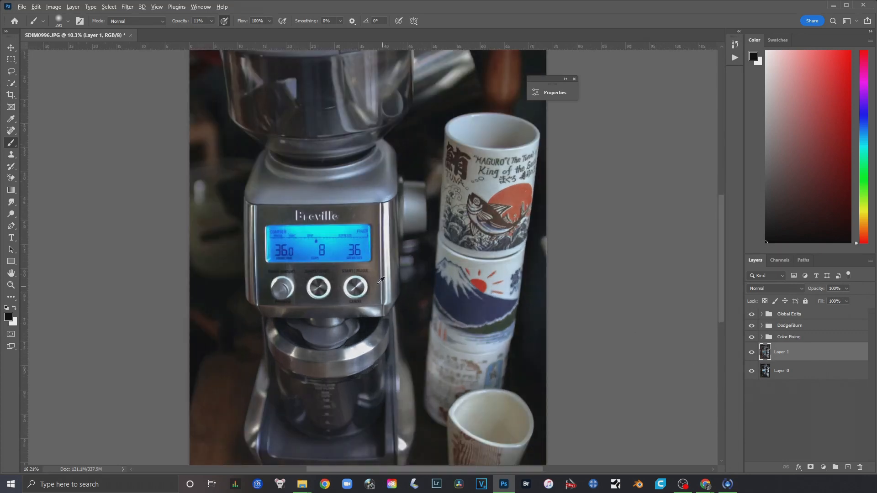
pyautogui.scroll(3, 355, 248)
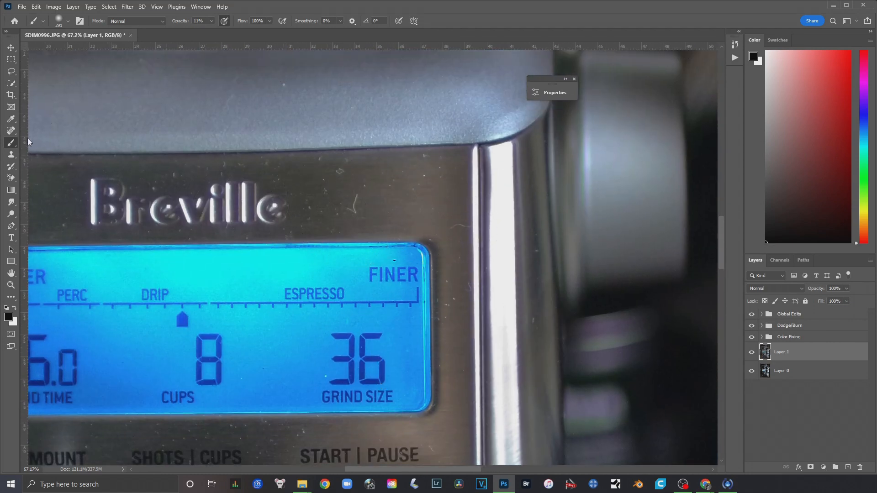
pyautogui.click(10, 132)
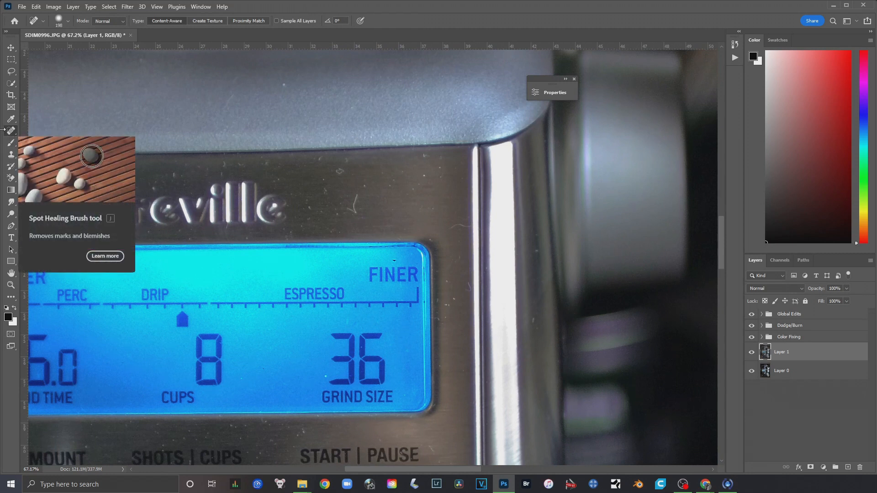
pyautogui.click(8, 133)
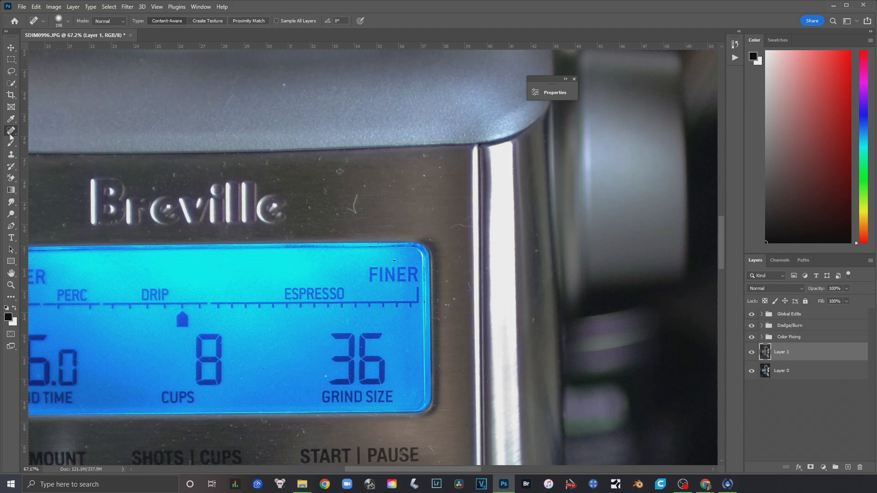
pyautogui.rightClick(461, 211)
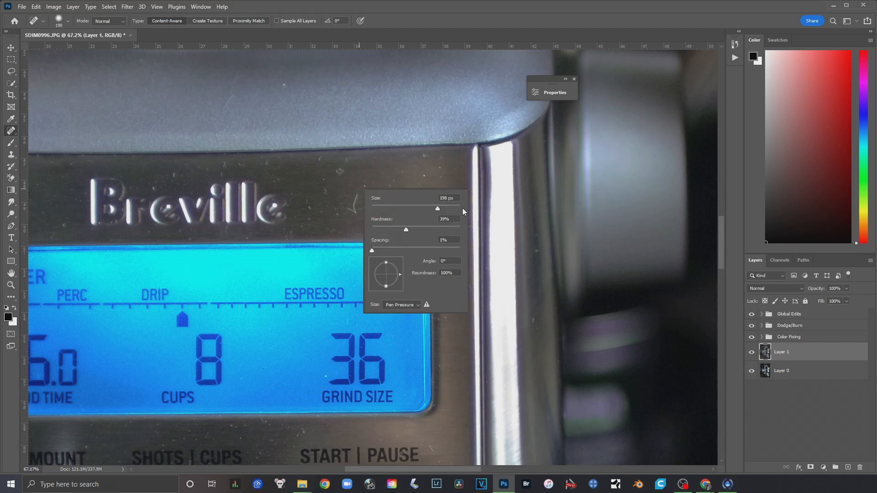
pyautogui.moveTo(427, 210); pyautogui.dragTo(403, 208)
pyautogui.moveTo(402, 228); pyautogui.dragTo(400, 228)
pyautogui.press('Return')
# Step: Reduce the healing brush to 22 px and remove scratches and specks around the Breville logo, display and top housing
pyautogui.rightClick(357, 206)
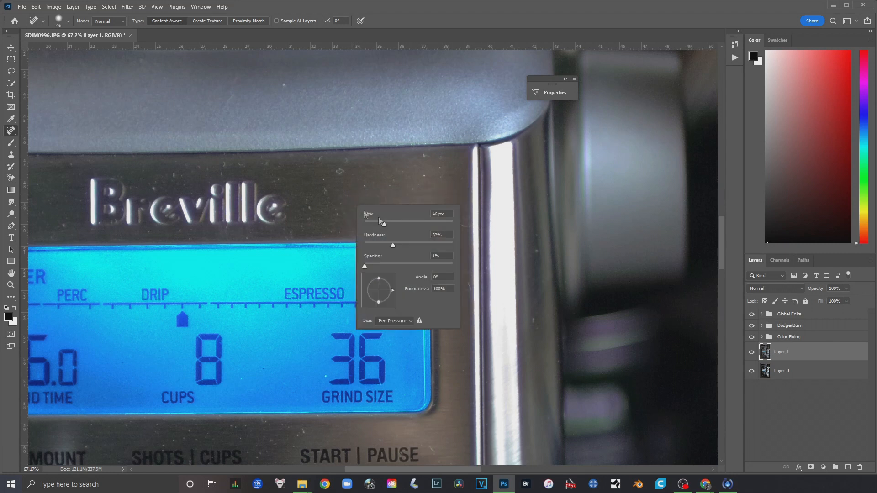
pyautogui.moveTo(374, 227); pyautogui.dragTo(373, 226)
pyautogui.press('Return')
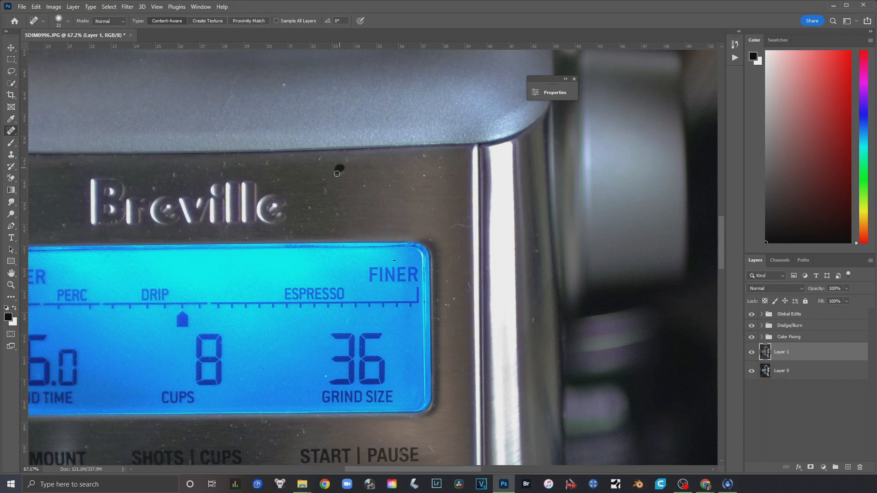
pyautogui.moveTo(453, 226); pyautogui.dragTo(466, 225)
pyautogui.click(283, 84)
pyautogui.moveTo(469, 290); pyautogui.dragTo(469, 291)
pyautogui.click(393, 261)
pyautogui.scroll(-3, 393, 237)
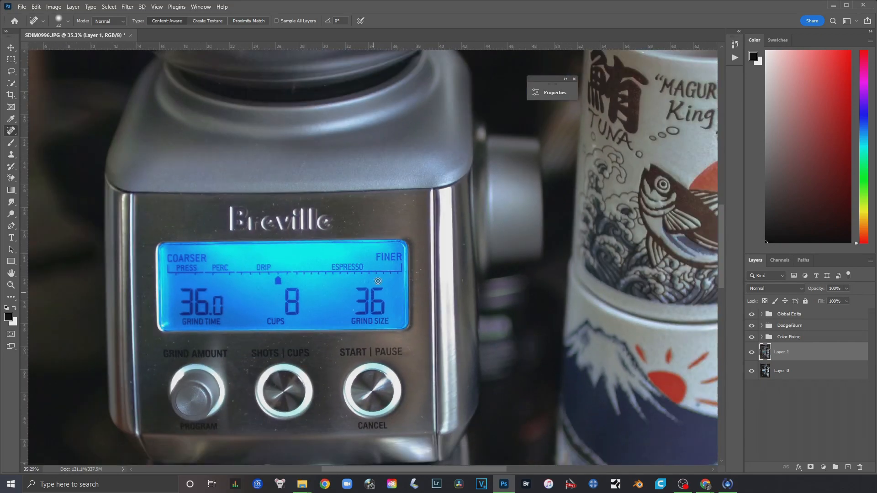
# Step: Enlarge the healing brush to 234 px and remove the light spot at the photo's edge beside the cups
pyautogui.scroll(-4, 378, 281)
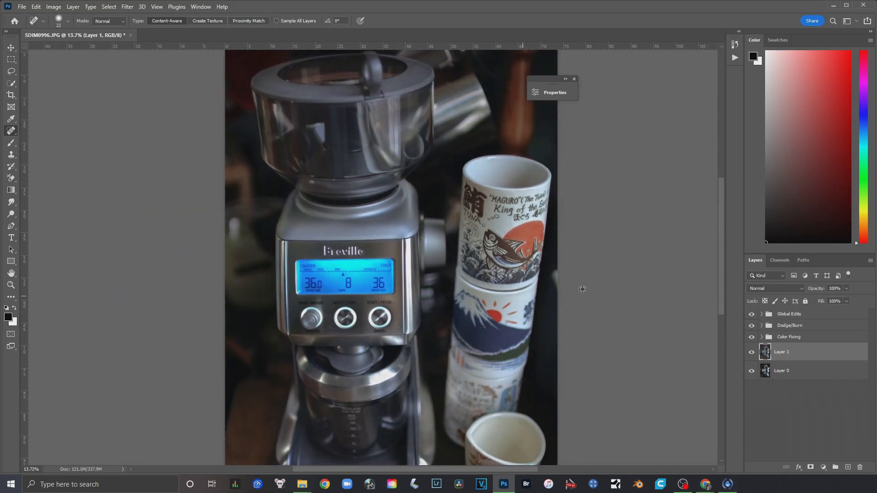
pyautogui.scroll(4, 582, 288)
pyautogui.moveTo(586, 283)
pyautogui.mouseDown()
pyautogui.moveTo(534, 273)
pyautogui.moveTo(558, 287)
pyautogui.mouseUp()
pyautogui.rightClick(514, 270)
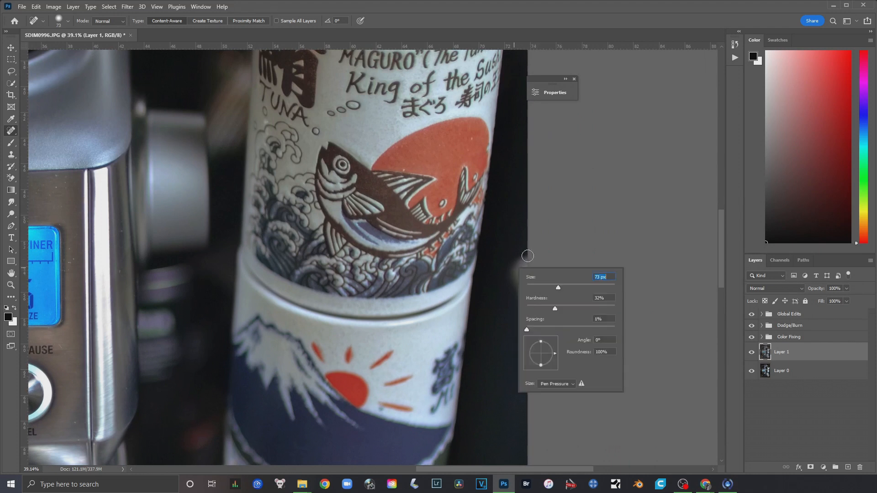
pyautogui.press('Return')
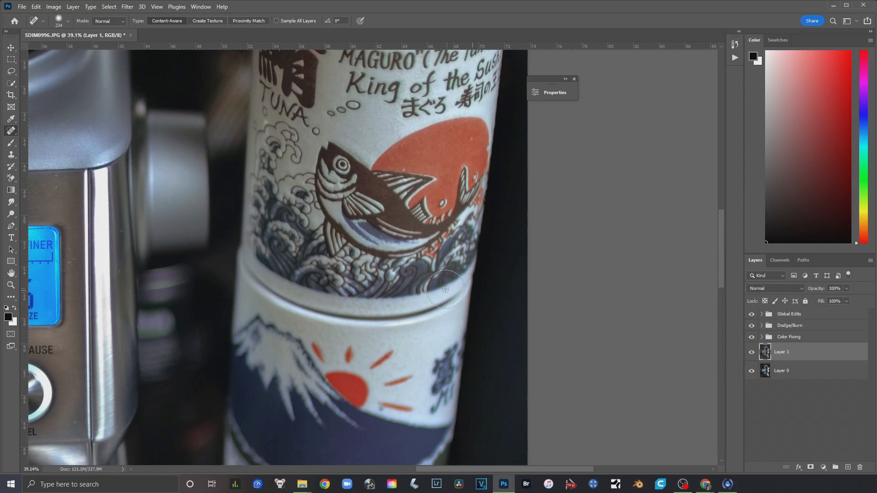
pyautogui.scroll(-3, 361, 295)
pyautogui.scroll(-3, 330, 303)
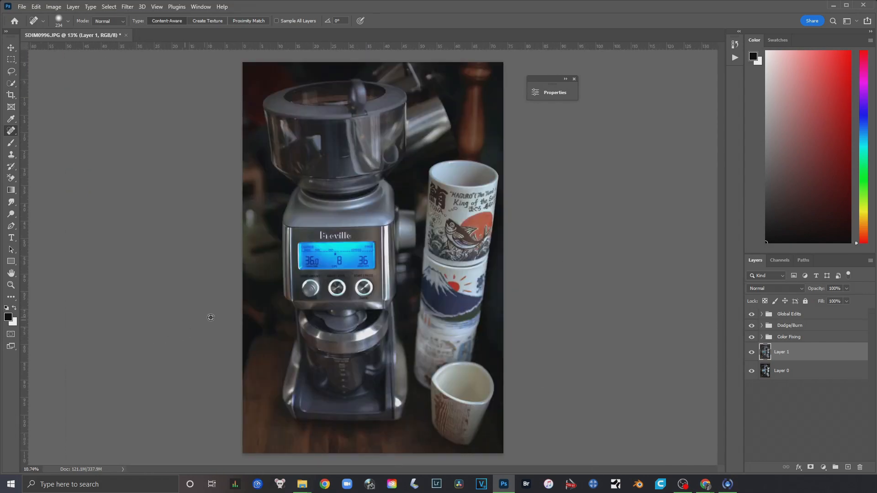
# Step: Try to heal away the blurred bright spot in the dark background beside the grinder
pyautogui.scroll(5, 201, 214)
pyautogui.scroll(3, 201, 213)
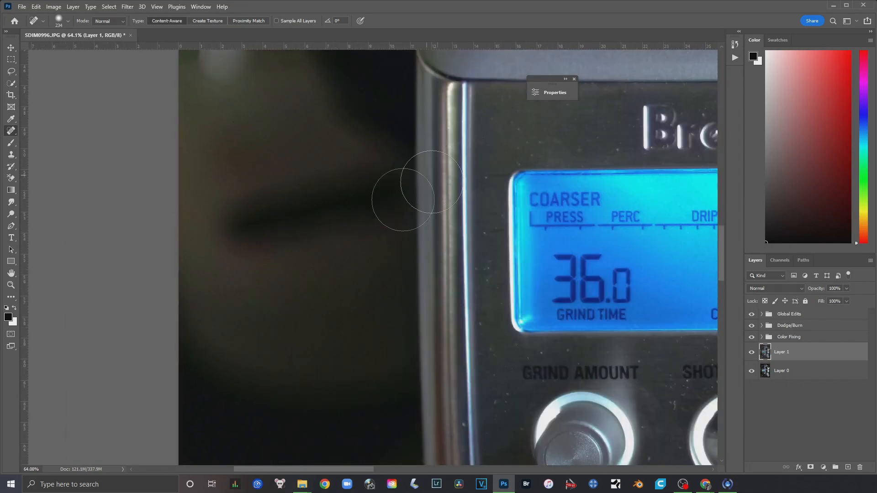
pyautogui.moveTo(240, 196)
pyautogui.mouseDown()
pyautogui.moveTo(269, 280)
pyautogui.moveTo(293, 197)
pyautogui.moveTo(294, 214)
pyautogui.moveTo(360, 223)
pyautogui.moveTo(352, 194)
pyautogui.moveTo(373, 217)
pyautogui.moveTo(313, 211)
pyautogui.mouseUp()
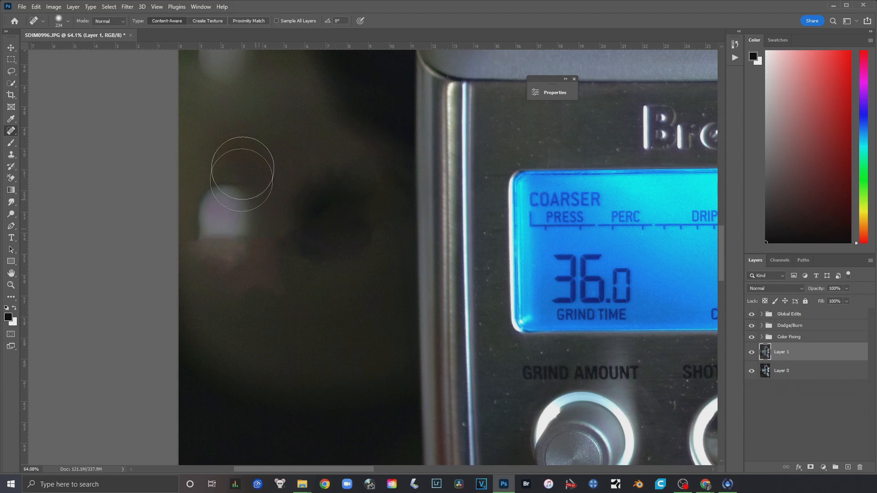
pyautogui.moveTo(254, 215)
pyautogui.mouseDown()
pyautogui.moveTo(241, 242)
pyautogui.moveTo(264, 249)
pyautogui.moveTo(326, 236)
pyautogui.moveTo(314, 258)
pyautogui.mouseUp()
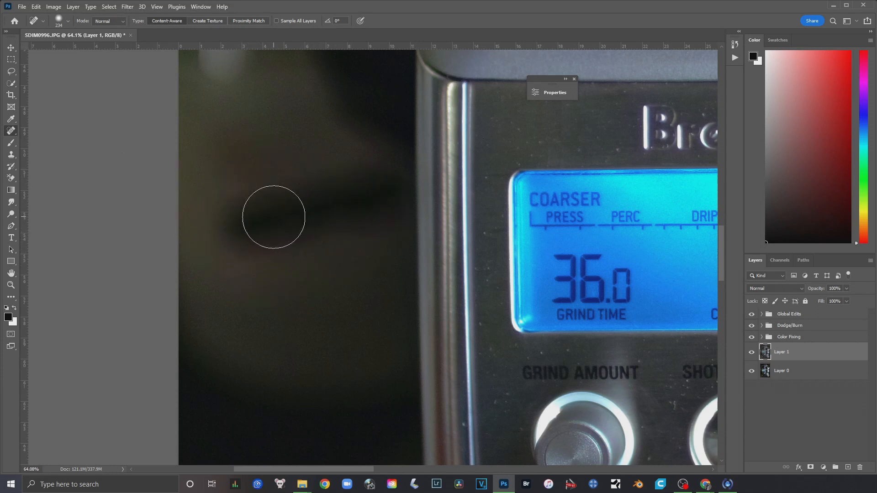
# Step: Try a 146 px Clone Stamp over the dark background streak beside the grinder and undo the background retouching
pyautogui.click(11, 154)
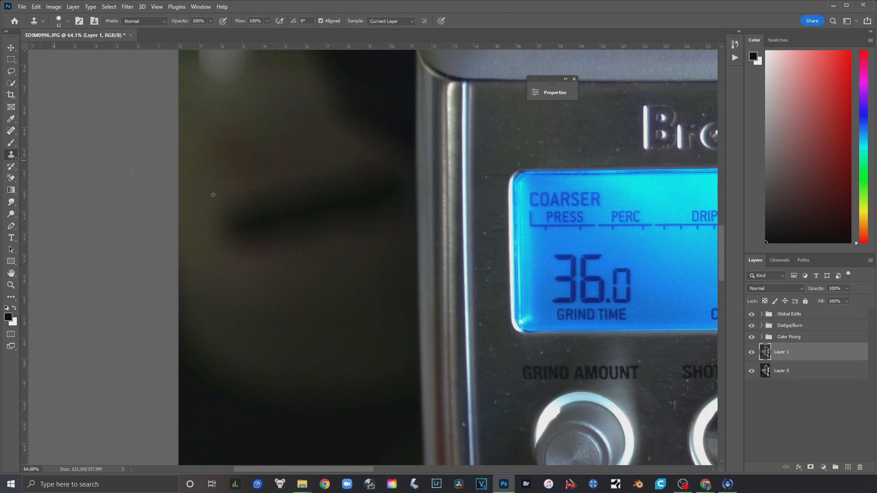
pyautogui.rightClick(254, 316)
pyautogui.click(339, 329)
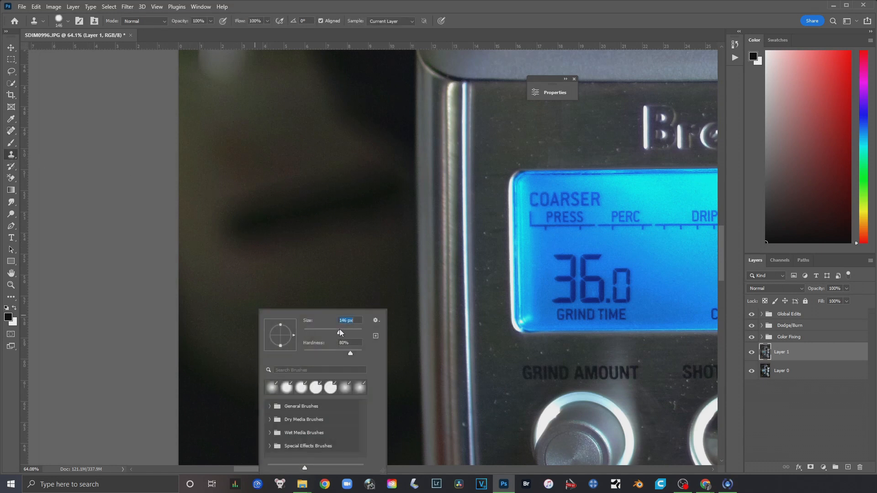
pyautogui.click(237, 303)
pyautogui.moveTo(235, 278)
pyautogui.mouseDown()
pyautogui.moveTo(233, 211)
pyautogui.moveTo(391, 240)
pyautogui.mouseUp()
pyautogui.hotkey('ctrl', 'z')
pyautogui.hotkey('ctrl', 'z')
pyautogui.hotkey('ctrl', 'z')
# Step: Duplicate Layer 1 and make the duplicate the active layer
pyautogui.hotkey('ctrl', '-')
pyautogui.hotkey('ctrl', '-')
pyautogui.hotkey('ctrl', '-')
pyautogui.hotkey('ctrl', '-')
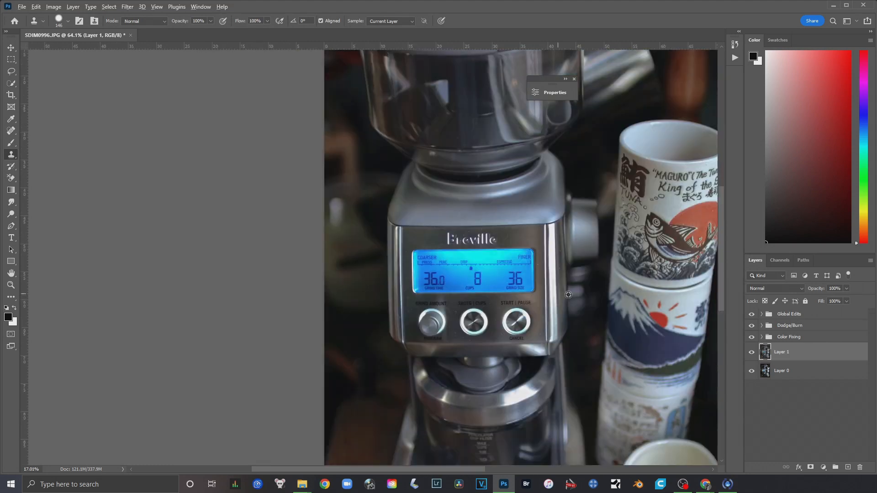
pyautogui.scroll(3, 569, 313)
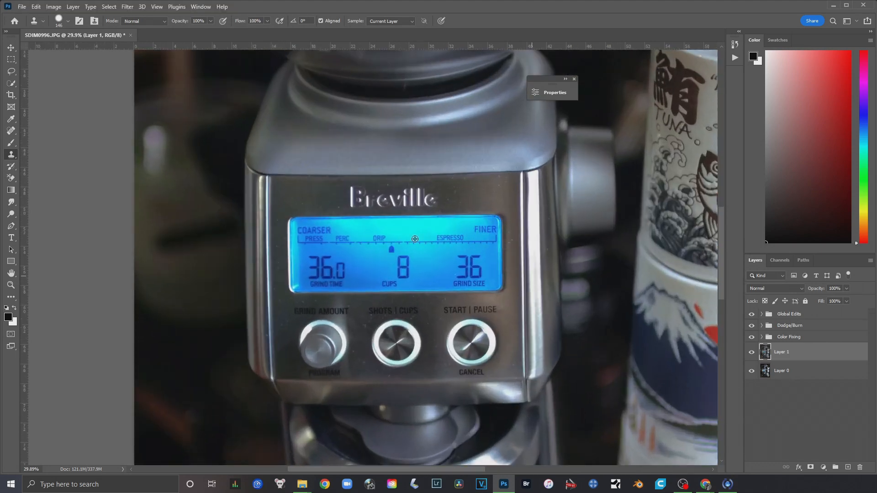
pyautogui.scroll(2, 515, 242)
pyautogui.scroll(1, 515, 242)
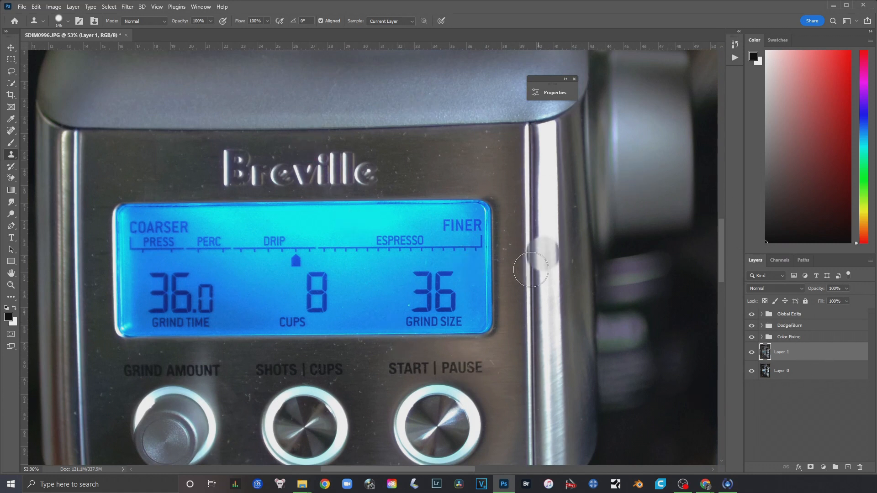
pyautogui.click(11, 48)
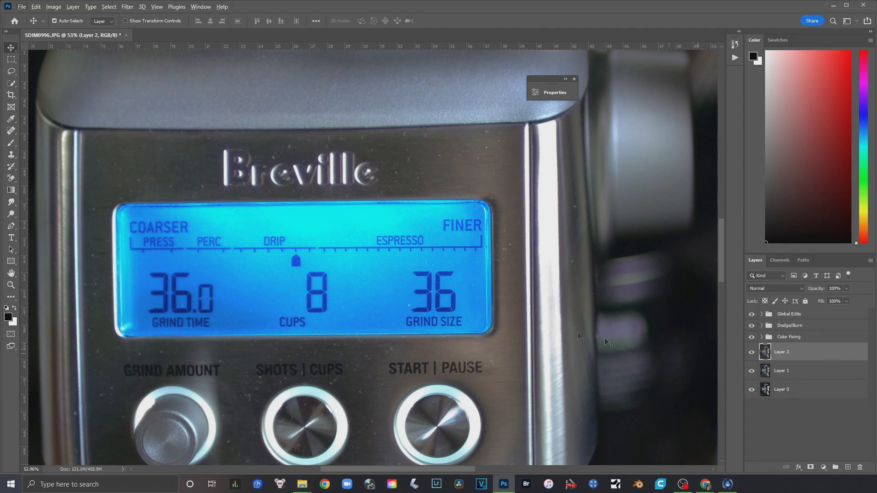
pyautogui.scroll(-2, 498, 298)
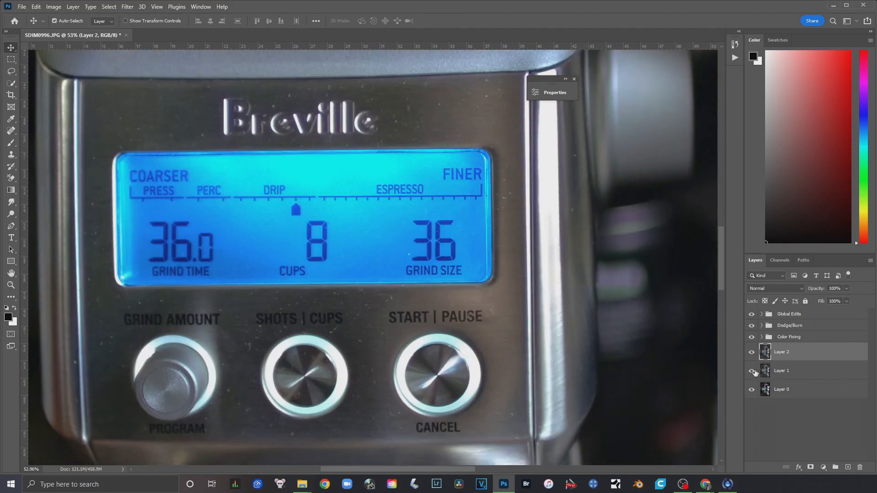
pyautogui.click(798, 370)
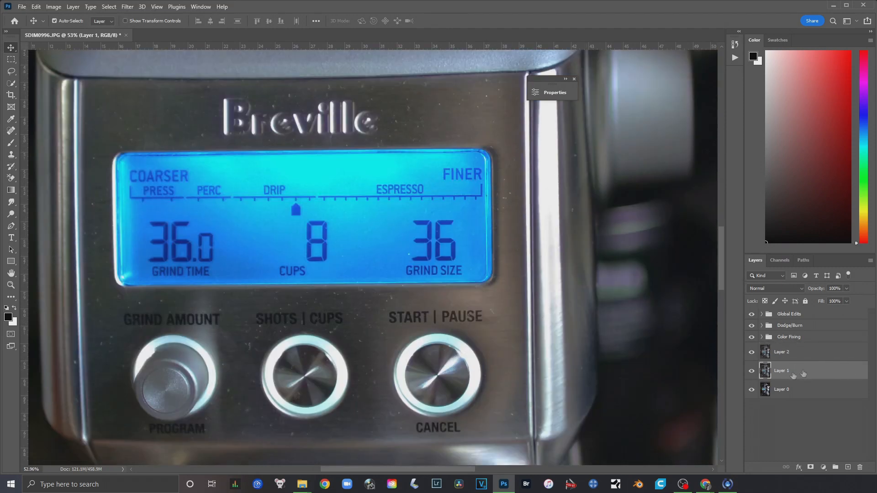
pyautogui.click(829, 359)
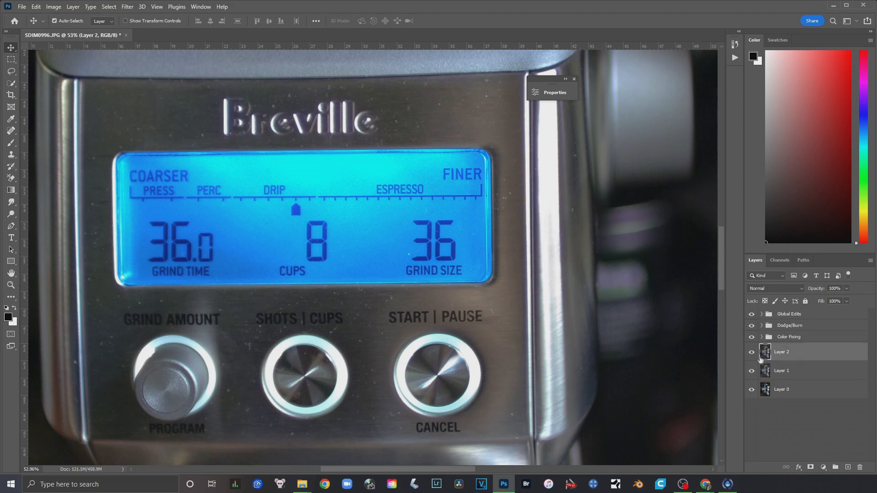
# Step: Start an Unsharp Mask on Layer 2 and try exaggerated settings of 500% amount and 9.9 pixels radius
pyautogui.scroll(-5, 379, 278)
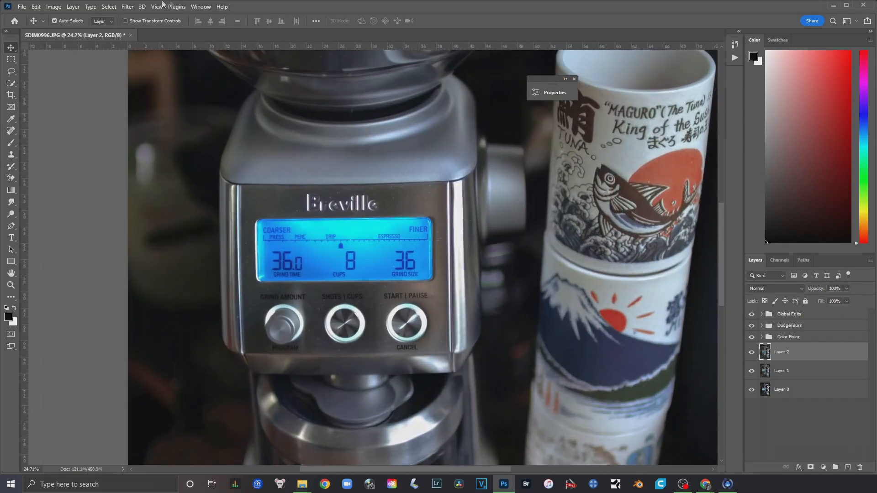
pyautogui.click(127, 7)
pyautogui.moveTo(178, 179)
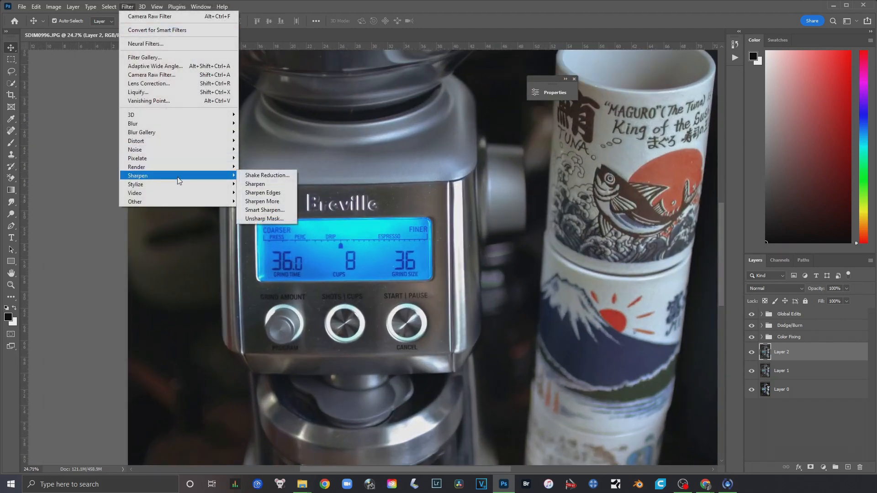
pyautogui.click(261, 221)
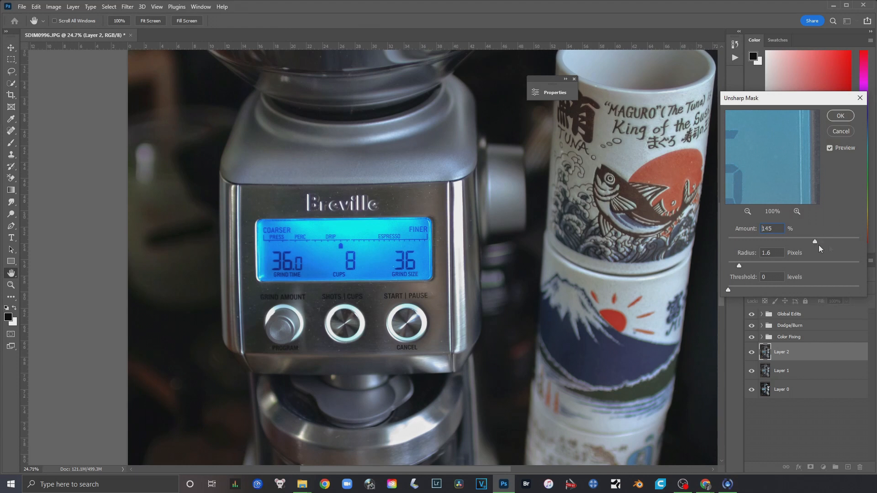
pyautogui.moveTo(862, 241); pyautogui.dragTo(862, 241)
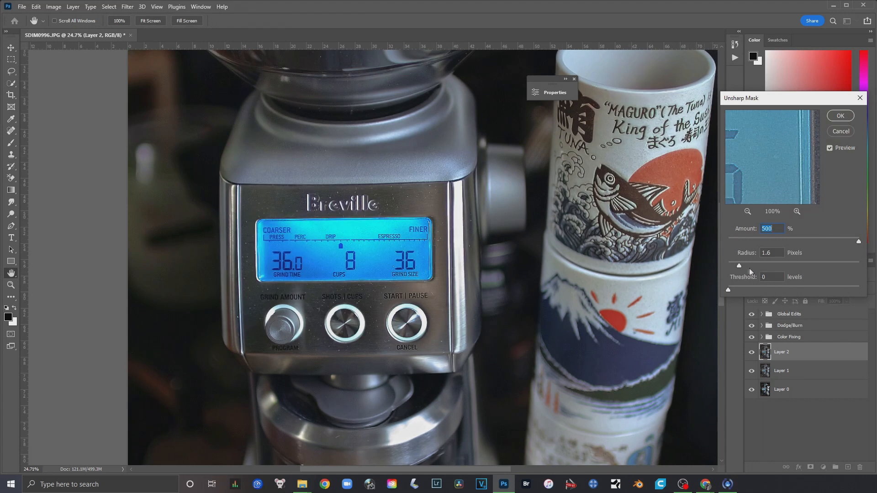
pyautogui.moveTo(739, 265); pyautogui.dragTo(780, 264)
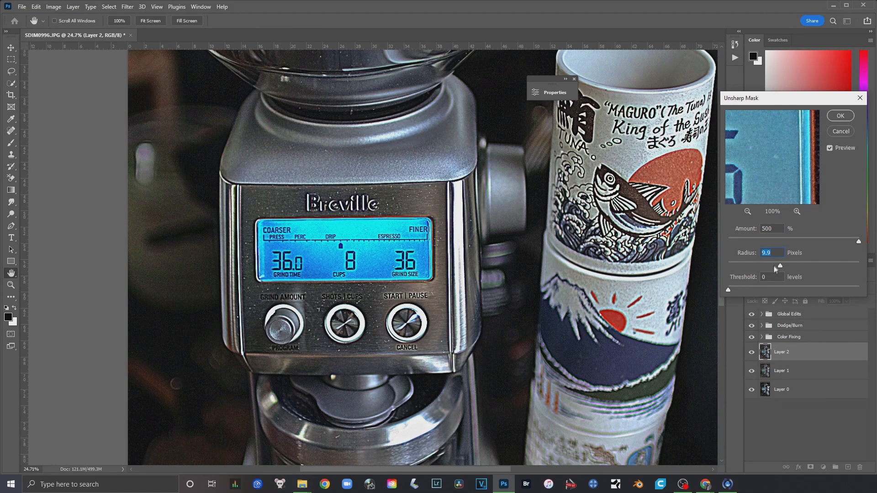
# Step: Reduce the Unsharp Mask to an amount of 104% and a radius of 1.9 pixels
pyautogui.moveTo(777, 266); pyautogui.dragTo(741, 266)
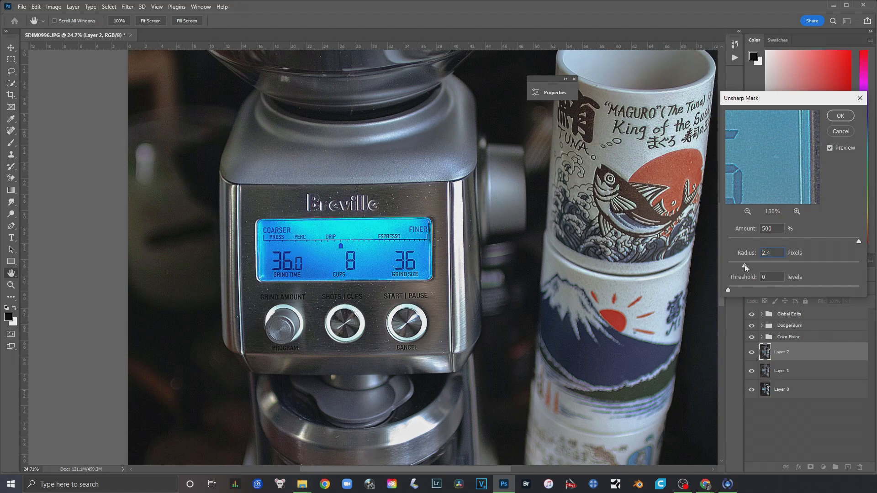
pyautogui.moveTo(859, 240); pyautogui.dragTo(796, 240)
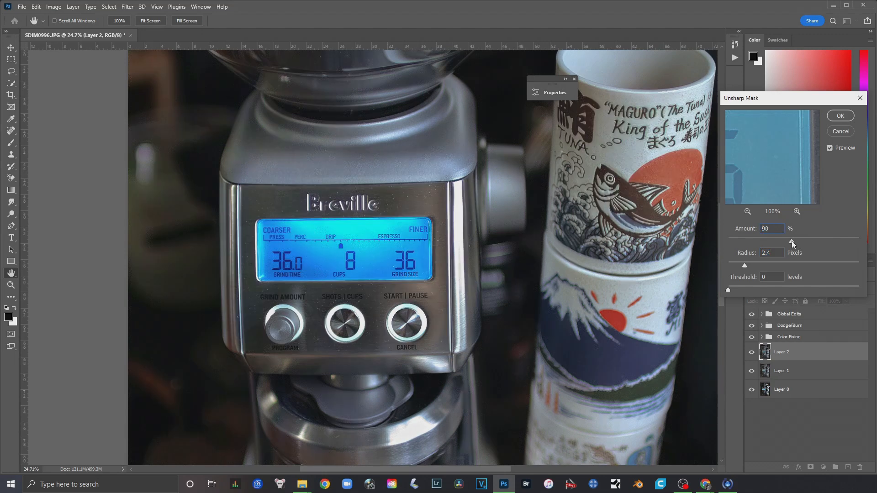
pyautogui.moveTo(800, 242); pyautogui.dragTo(800, 242)
pyautogui.moveTo(745, 264); pyautogui.dragTo(737, 265)
# Step: Check the sharpening preview on the grinder's display and button lettering, and set the Unsharp Mask amount to 98%
pyautogui.click(418, 269)
pyautogui.click(388, 237)
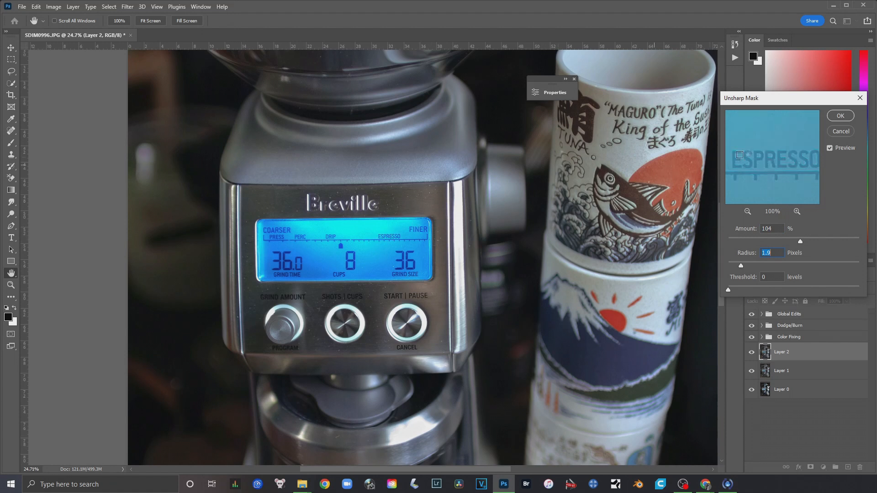
pyautogui.moveTo(749, 104); pyautogui.dragTo(536, 145)
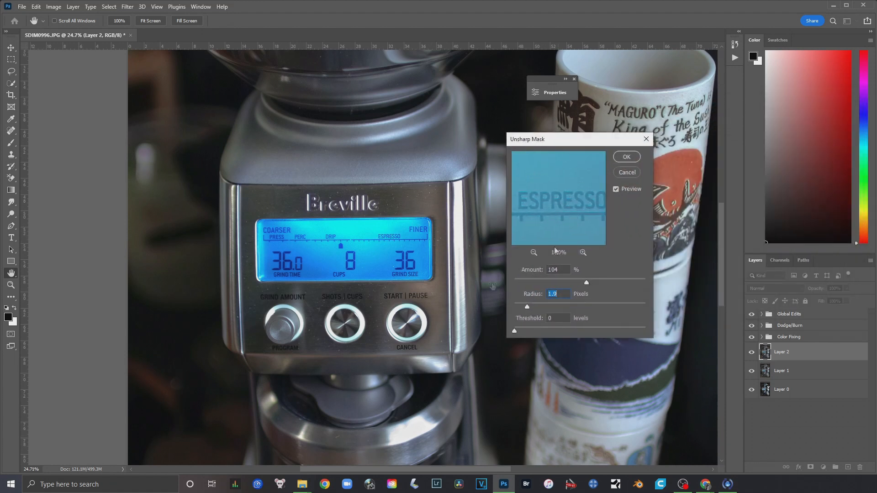
pyautogui.click(409, 270)
pyautogui.click(409, 276)
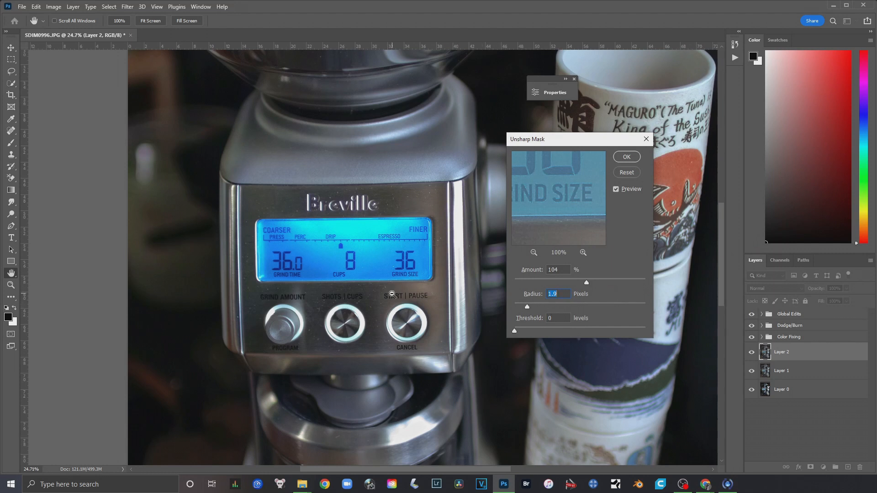
pyautogui.click(415, 285)
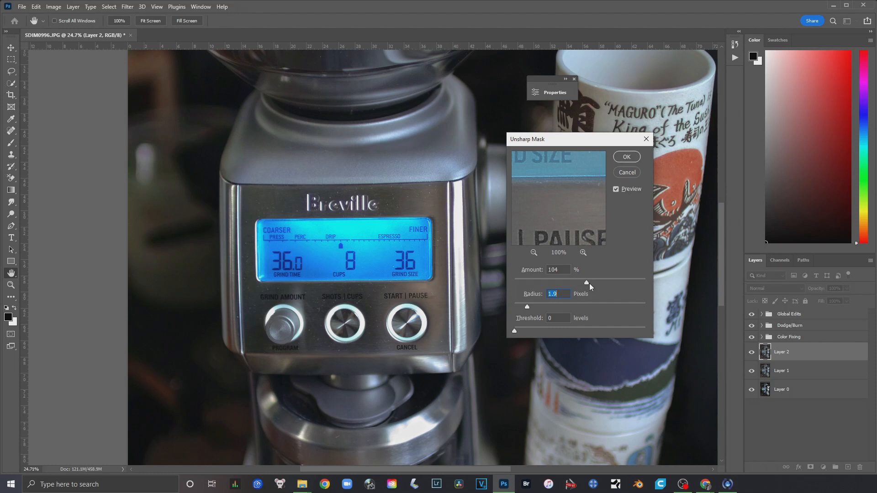
pyautogui.moveTo(586, 283); pyautogui.dragTo(583, 282)
# Step: Preview the sharpening on the top cup's lettering, set the radius to 2.4 pixels and apply the Unsharp Mask
pyautogui.click(638, 112)
pyautogui.click(665, 125)
pyautogui.click(667, 142)
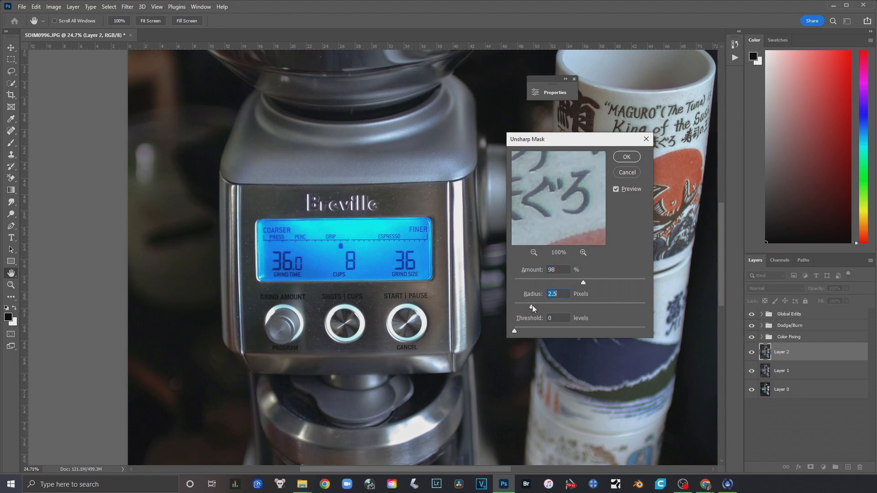
pyautogui.moveTo(533, 305); pyautogui.dragTo(529, 306)
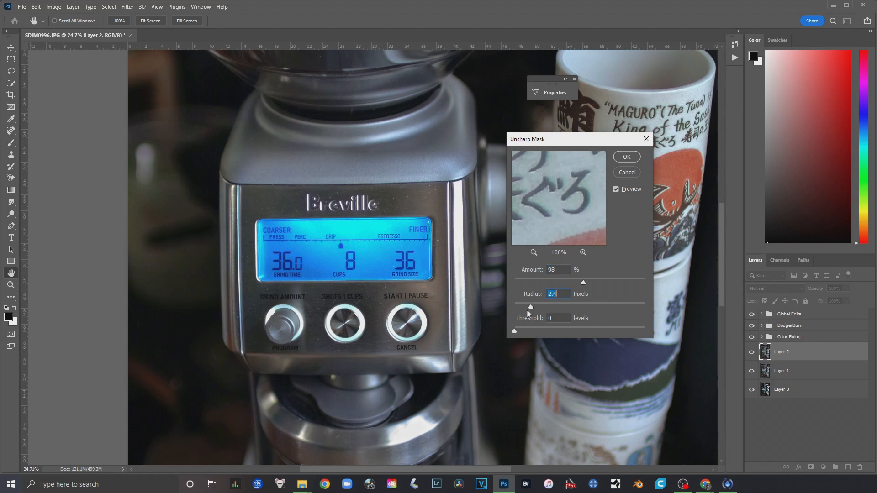
pyautogui.click(615, 189)
pyautogui.click(626, 157)
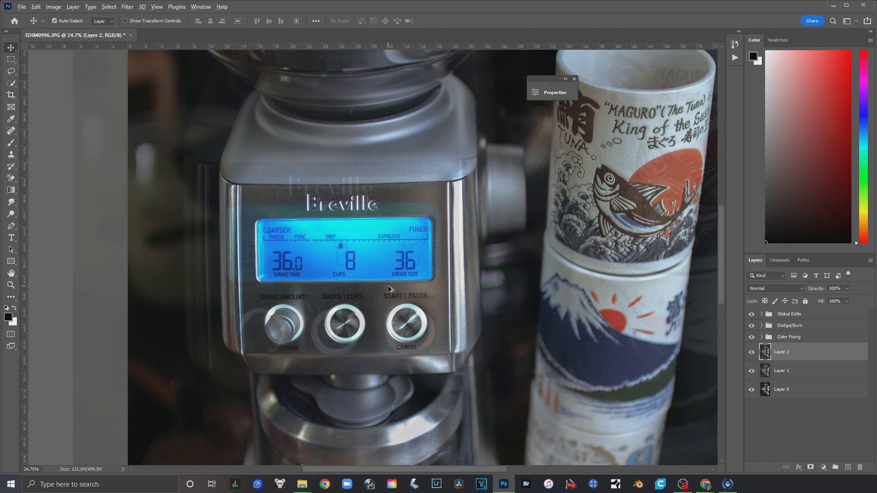
# Step: Compare the grinder's display and buttons up close with and without the sharpened Layer 2
pyautogui.scroll(5, 389, 289)
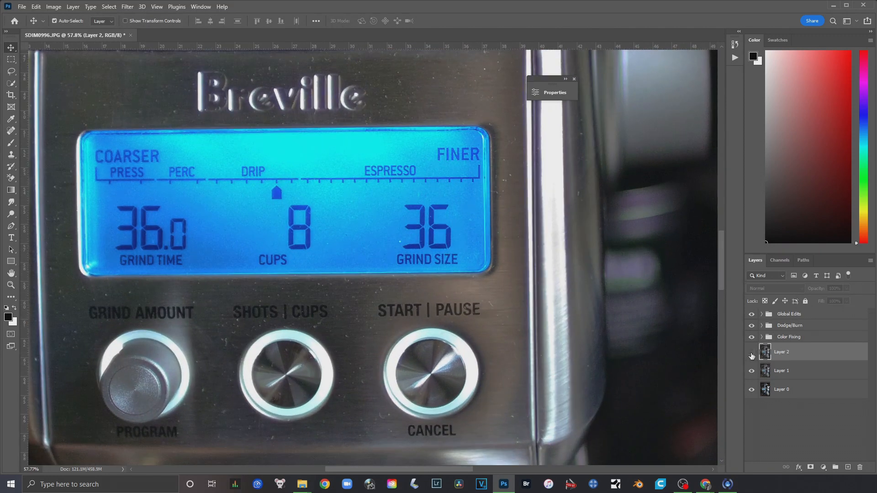
pyautogui.scroll(2, 303, 278)
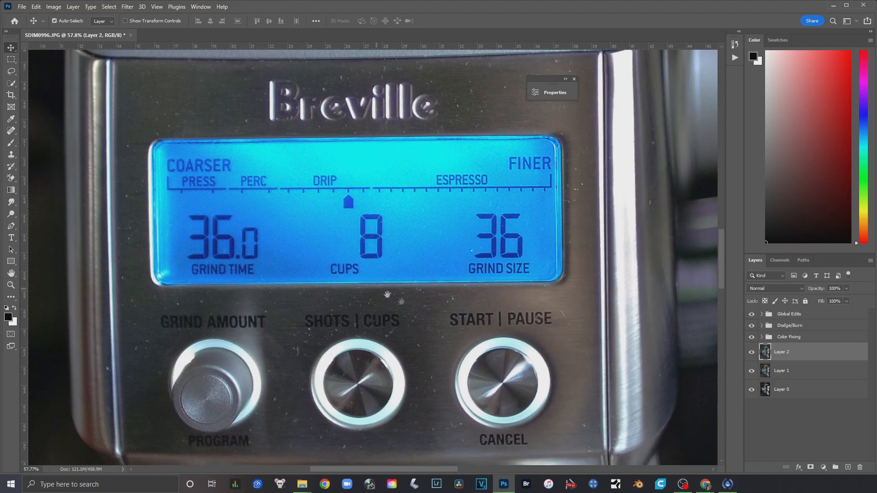
pyautogui.scroll(-1, 417, 315)
pyautogui.scroll(1, 417, 315)
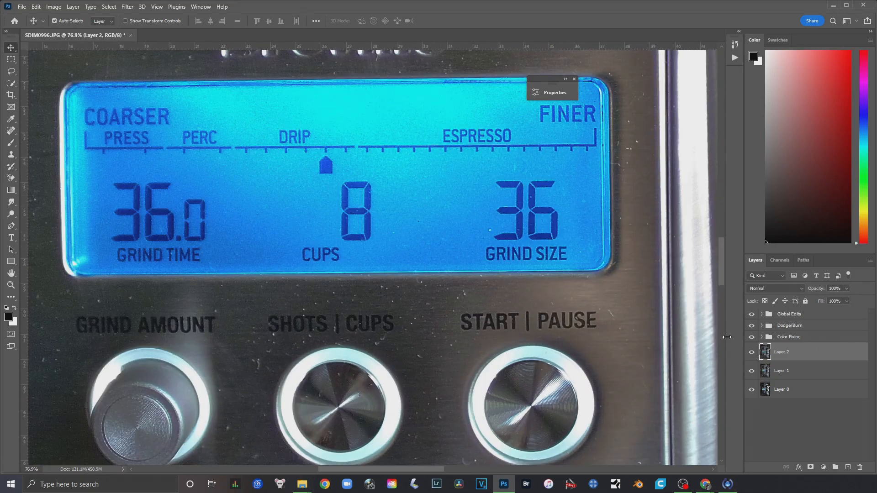
pyautogui.click(752, 353)
pyautogui.click(752, 352)
# Step: Lower the opacity of Layer 2 to 55% and compare the photo with and without it
pyautogui.moveTo(828, 300); pyautogui.dragTo(823, 299)
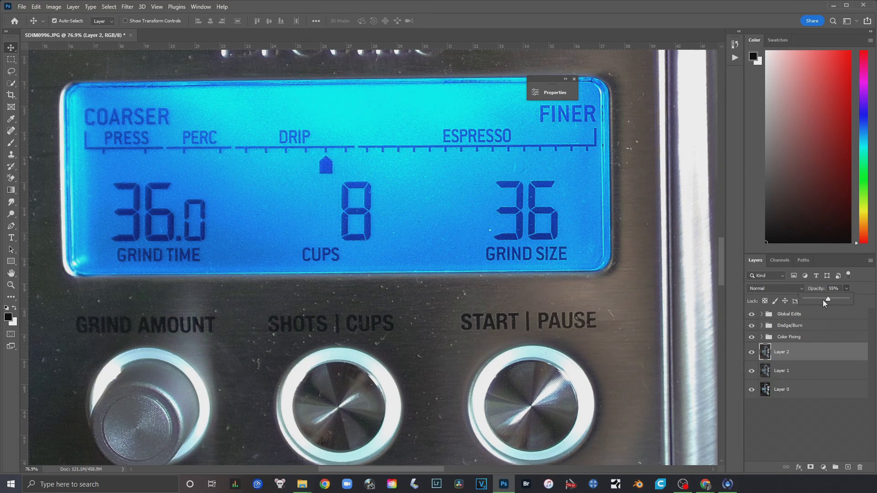
pyautogui.click(751, 352)
pyautogui.click(751, 353)
# Step: Restore the opacity of Layer 2 to 100% and compare the grinder's display with and without it
pyautogui.moveTo(829, 370); pyautogui.dragTo(797, 347)
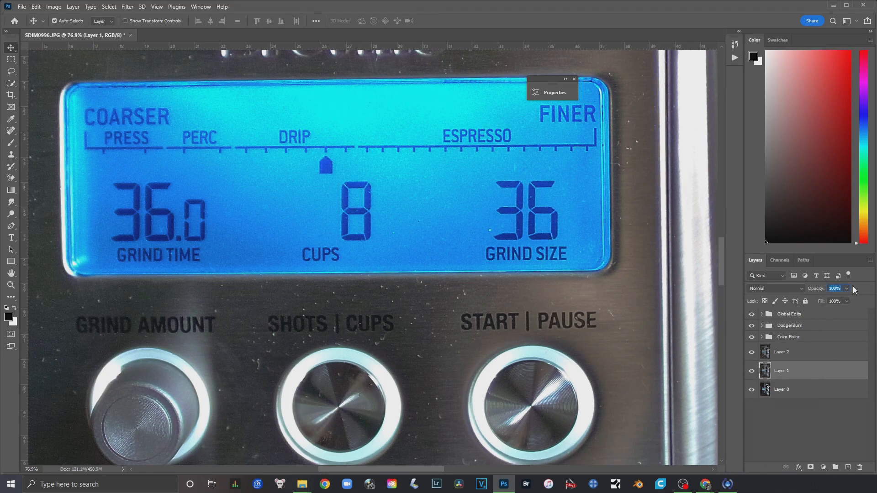
pyautogui.click(791, 355)
pyautogui.click(751, 352)
pyautogui.click(751, 352)
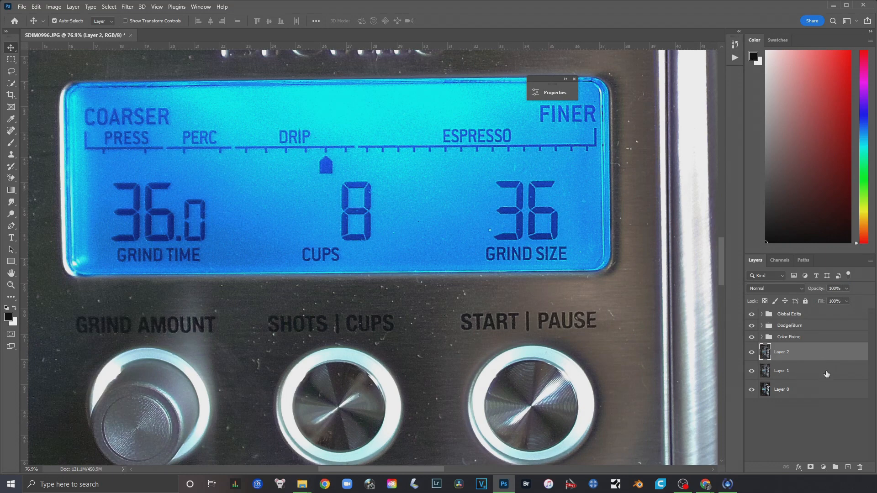
# Step: View the whole photo with only Layer 0 visible, and compare it with Layer 1 shown above it
pyautogui.hotkey('ctrl', '0')
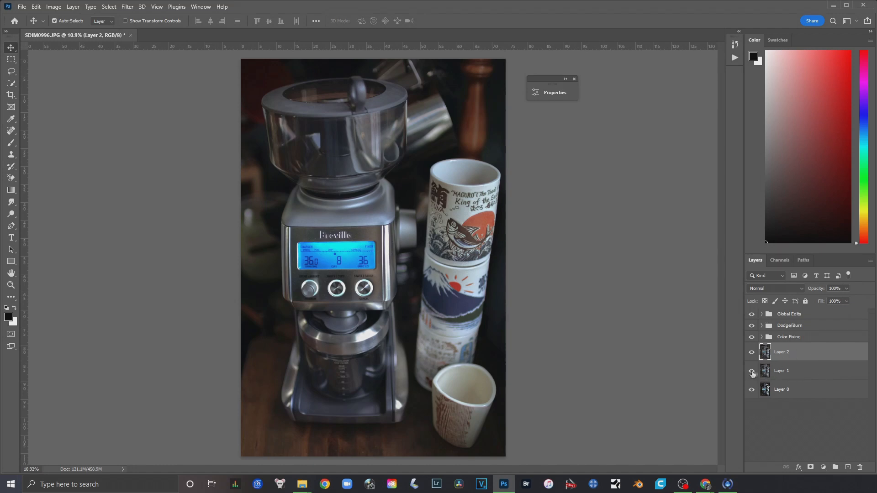
pyautogui.moveTo(751, 371); pyautogui.dragTo(751, 314)
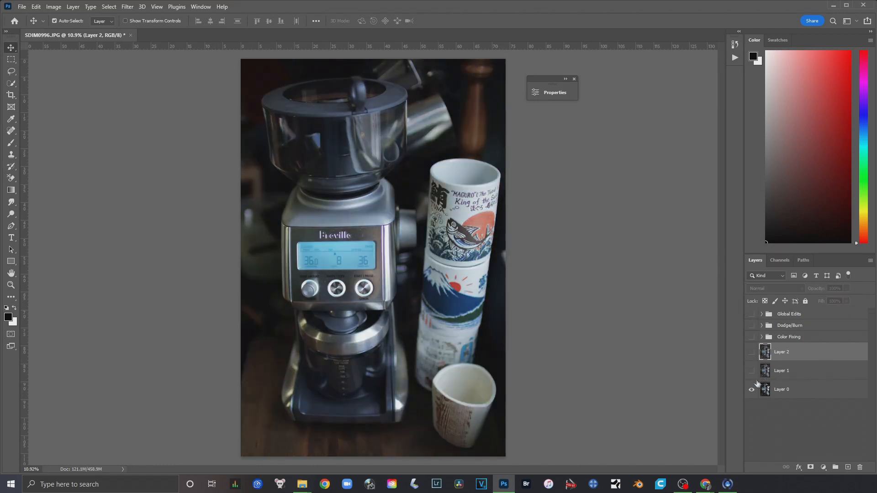
pyautogui.click(751, 391)
pyautogui.click(751, 390)
pyautogui.click(812, 374)
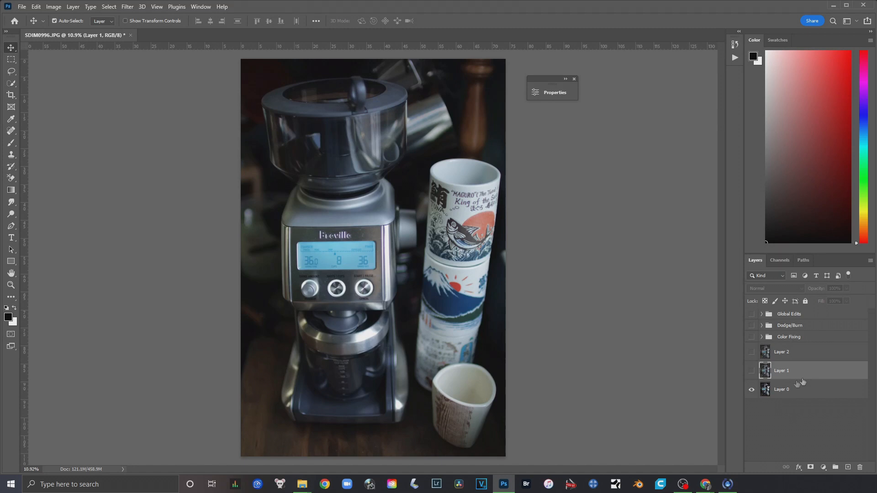
pyautogui.click(751, 371)
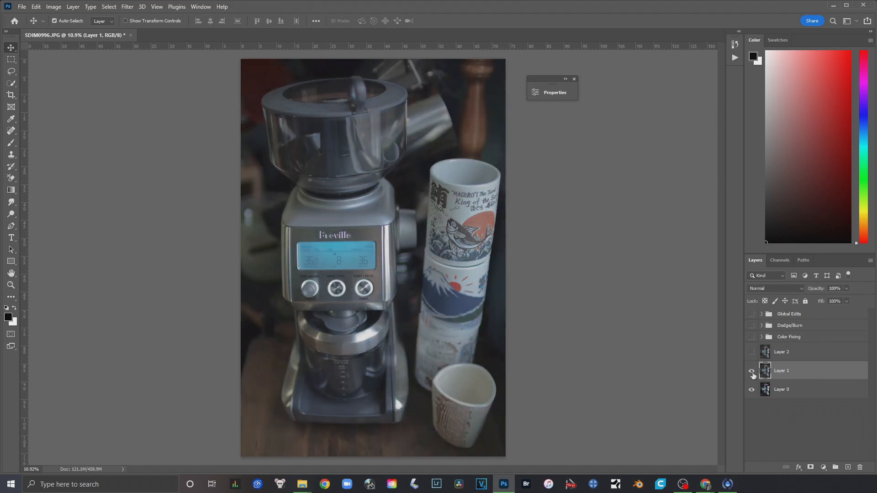
# Step: Show the Global Edits group over Layer 1 and review its adjustment layers, including the Levels settings
pyautogui.click(750, 314)
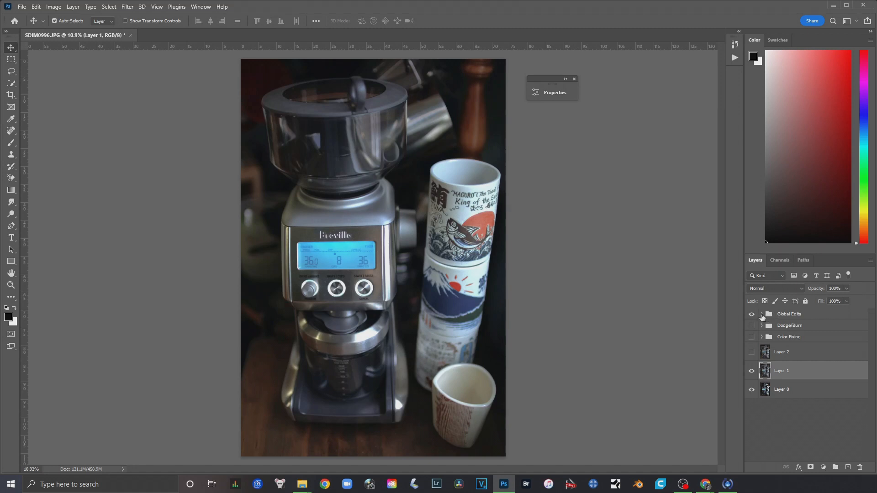
pyautogui.click(761, 314)
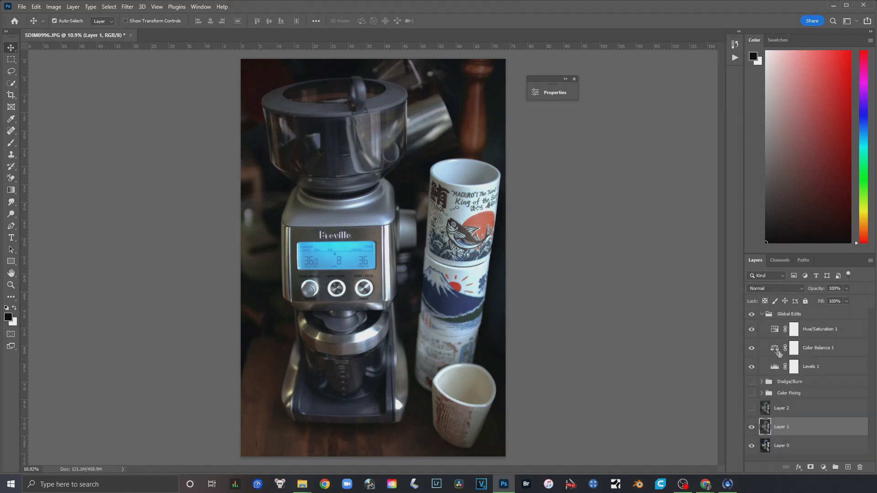
pyautogui.doubleClick(775, 366)
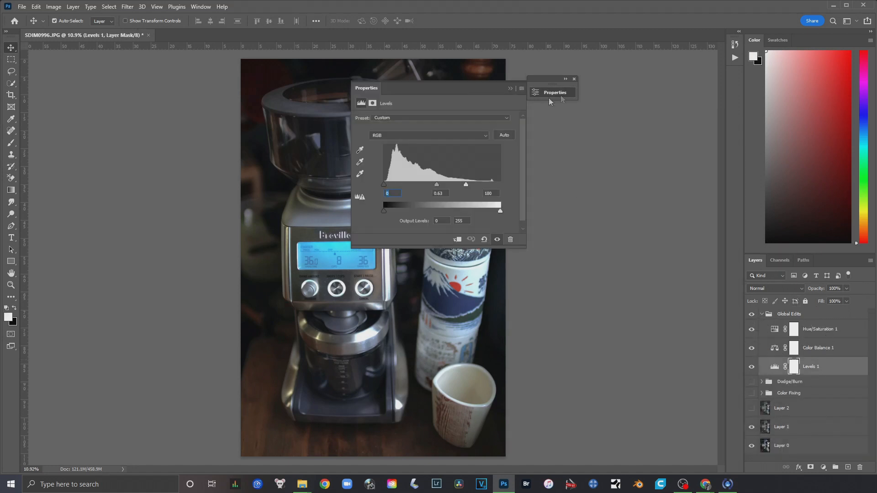
pyautogui.click(510, 88)
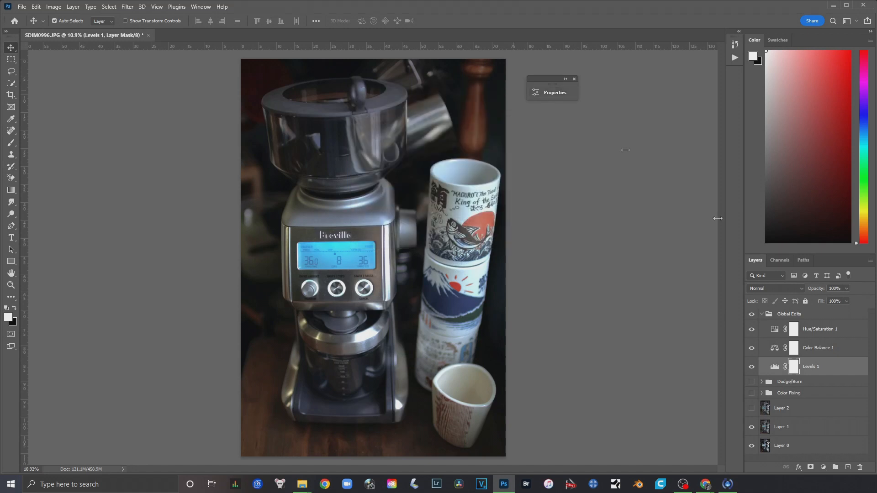
pyautogui.click(762, 314)
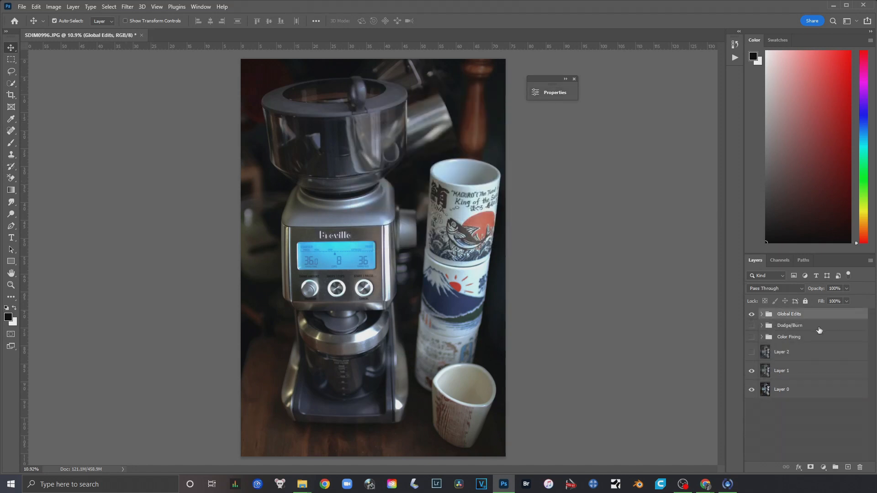
# Step: Show the Dodge/Burn group and review the darkening, brightening and screen contrast layers inside it
pyautogui.click(818, 329)
pyautogui.click(751, 325)
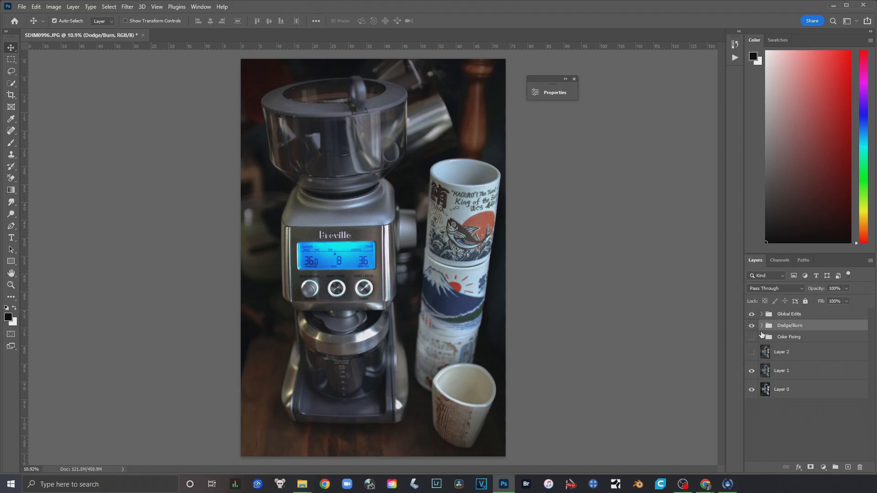
pyautogui.click(761, 325)
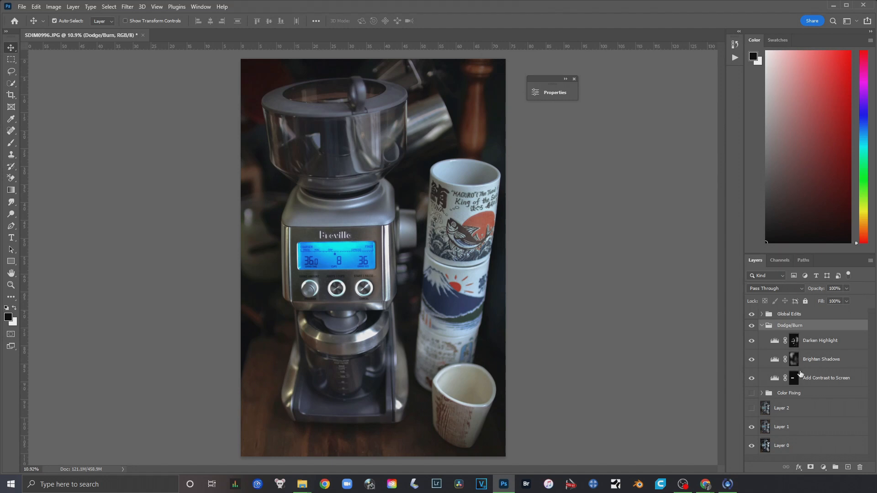
pyautogui.click(761, 326)
# Step: Show the Color Fixing group, review its layers, and make the sharpened Layer 2 visible and active again
pyautogui.click(761, 337)
pyautogui.click(752, 337)
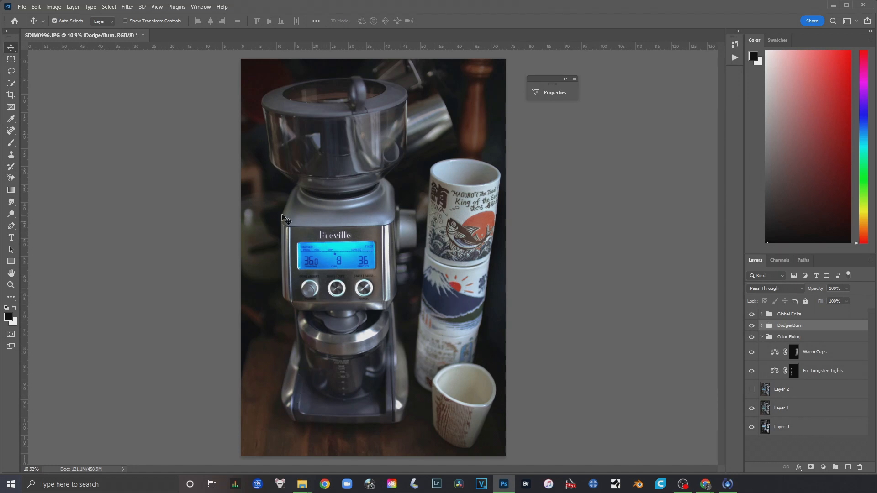
pyautogui.click(761, 337)
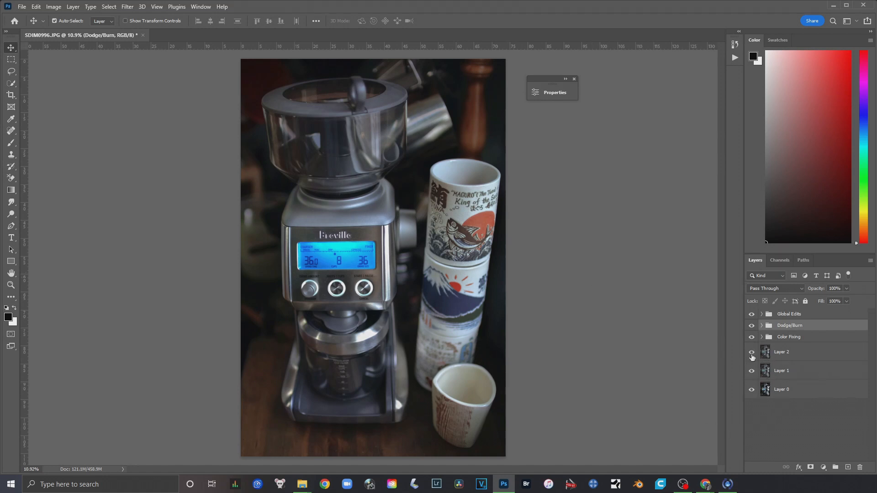
pyautogui.click(822, 356)
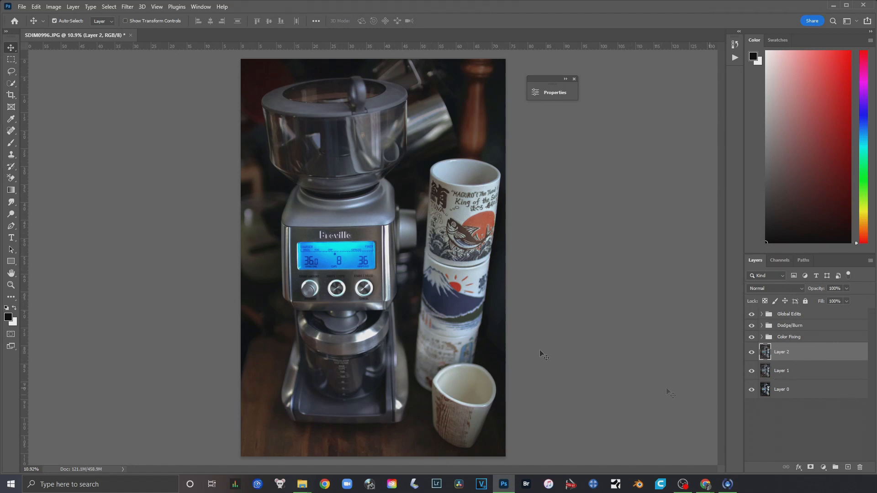
# Step: Run the Image Processor on the open image, saving a quality 12 JPEG and a maximum-compatibility PSD in the same location
pyautogui.click(19, 9)
pyautogui.moveTo(97, 241)
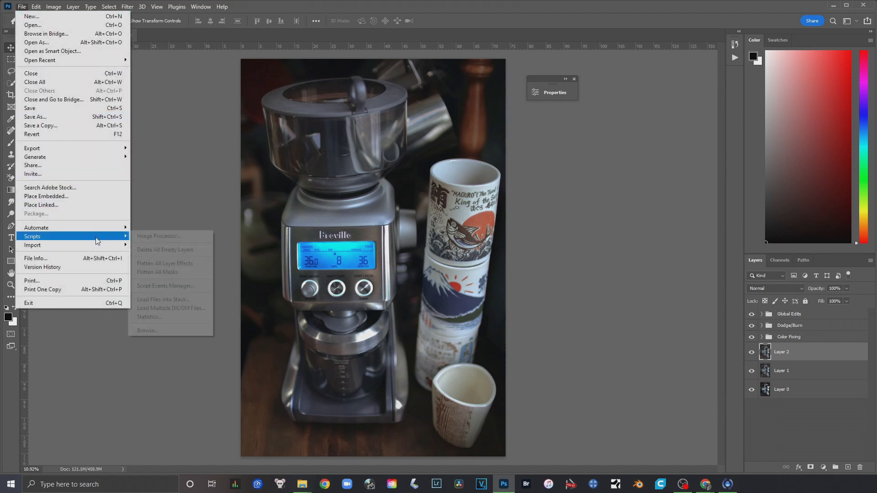
pyautogui.click(187, 236)
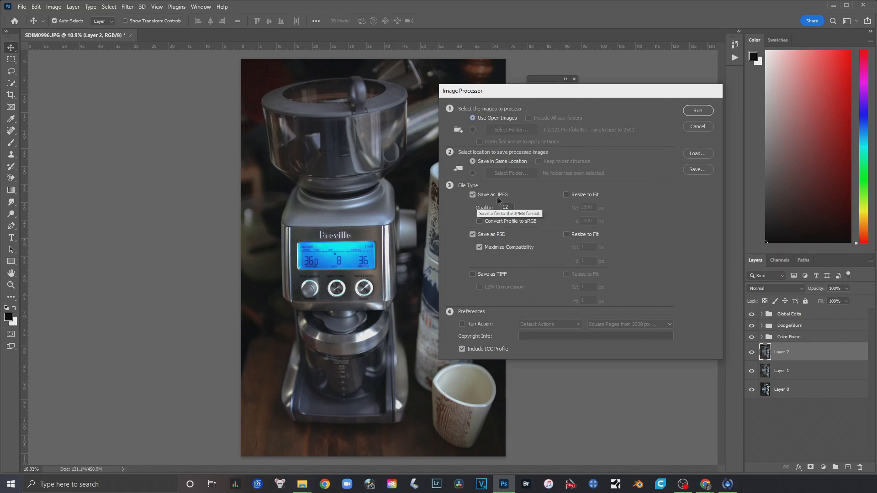
pyautogui.doubleClick(511, 208)
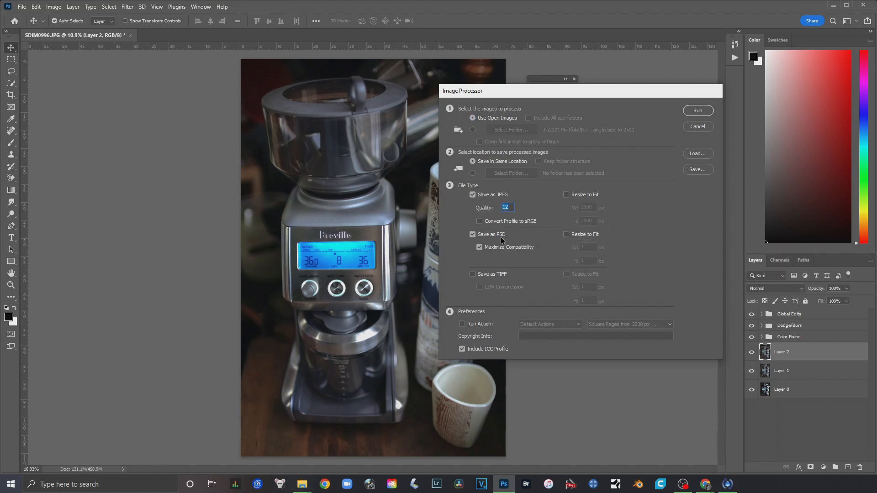
pyautogui.click(699, 111)
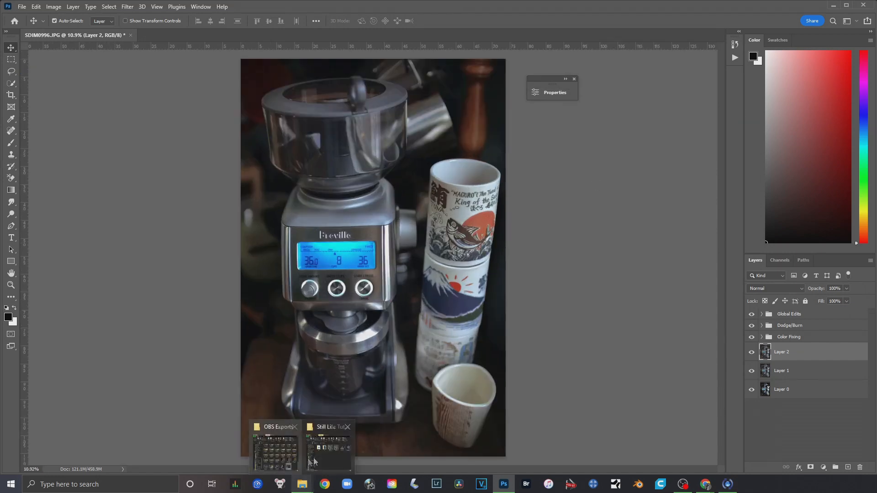
# Step: Switch to the Still Life Tutorial folder in File Explorer and check the exported files in its JPEG and PSD subfolders
pyautogui.click(312, 464)
pyautogui.moveTo(322, 64); pyautogui.dragTo(611, 80)
pyautogui.doubleClick(493, 183)
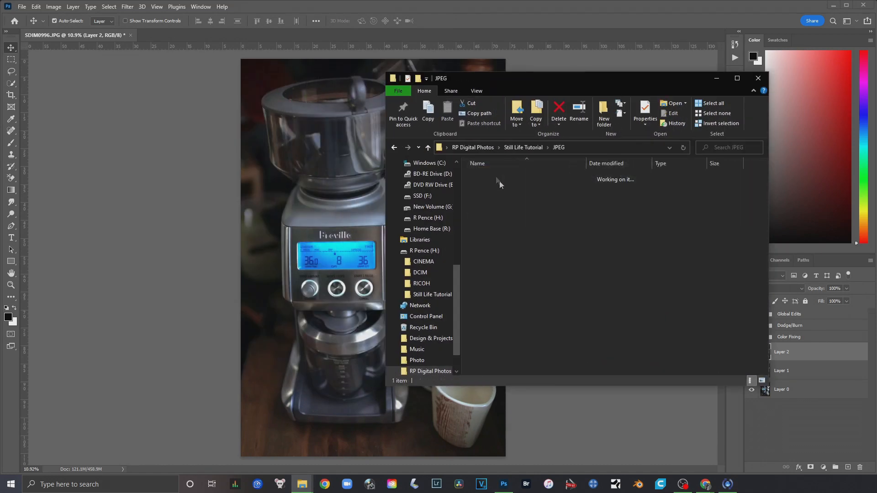
pyautogui.click(394, 147)
pyautogui.doubleClick(525, 181)
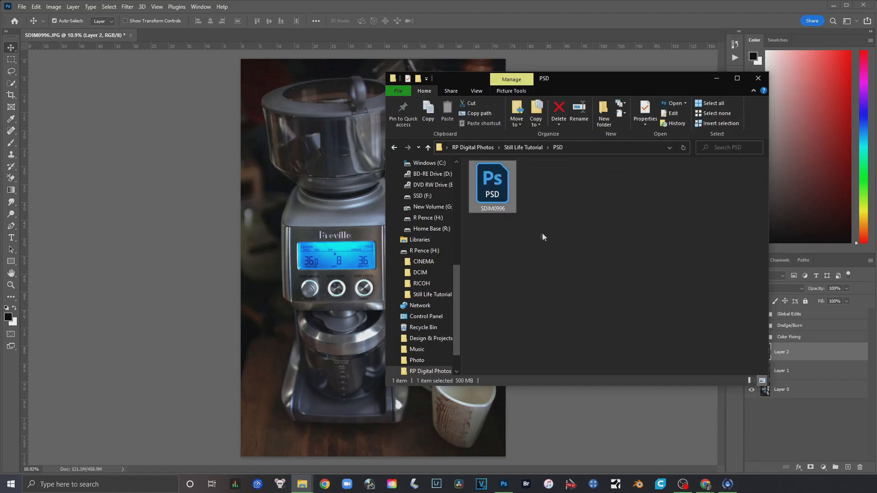
pyautogui.hotkey('alt', 'Left')
pyautogui.moveTo(487, 236); pyautogui.dragTo(544, 254)
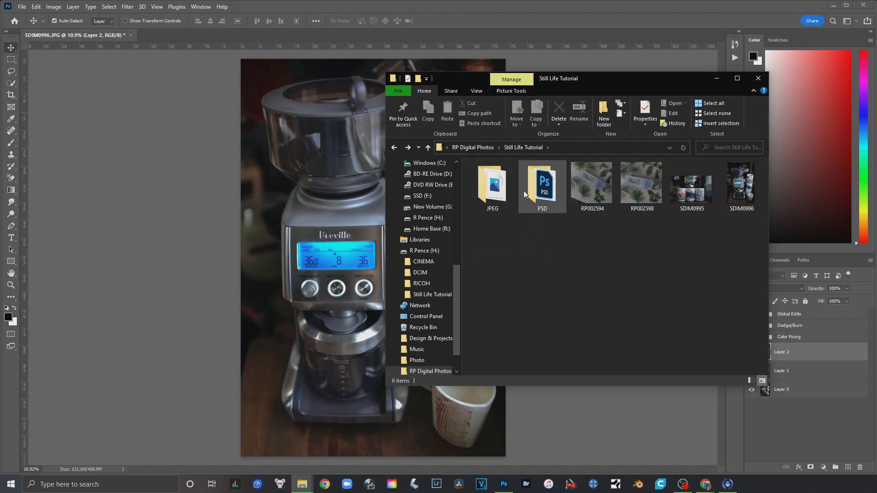
pyautogui.moveTo(616, 83); pyautogui.dragTo(539, 87)
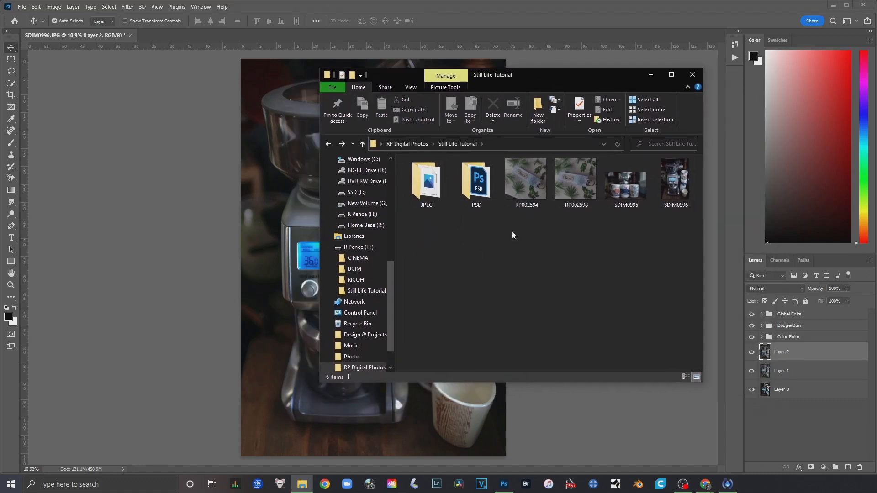